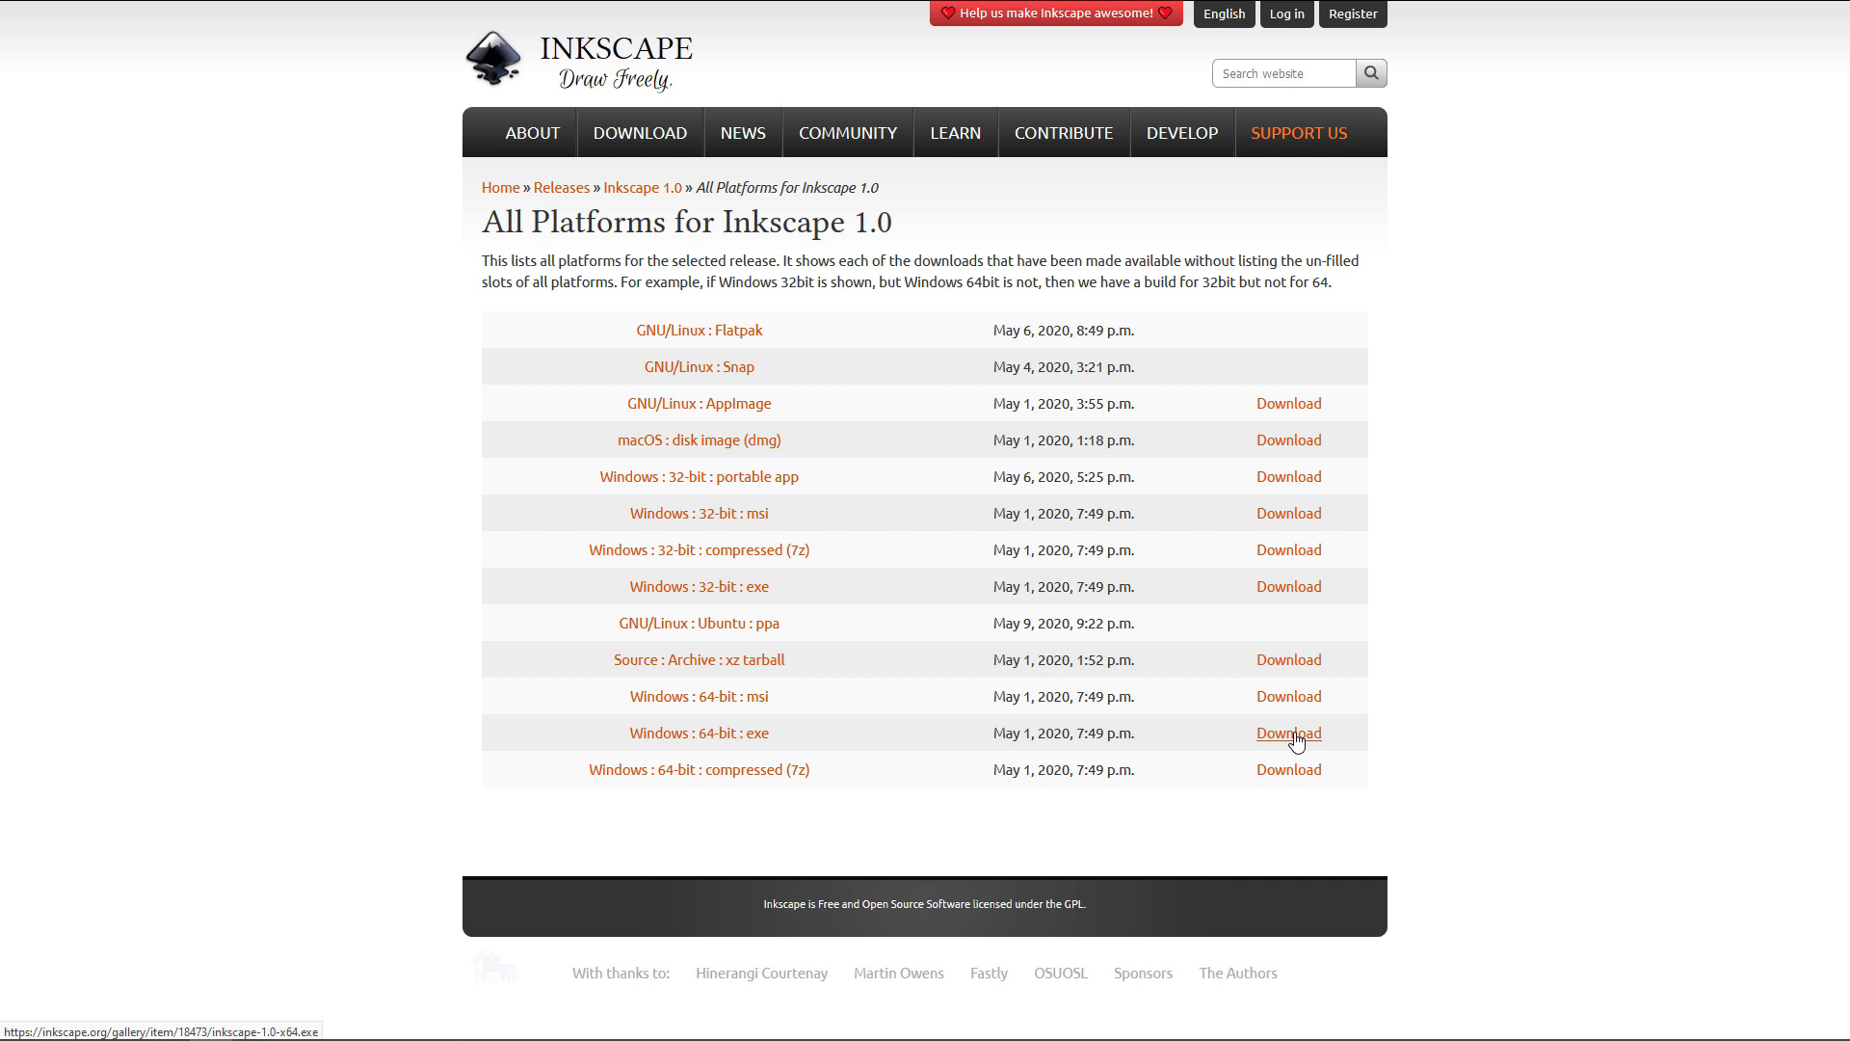
Download the Windows 64-bit exe of Inkscape 1.0 and run through its installer
left_click(1295, 735)
left_click(764, 524)
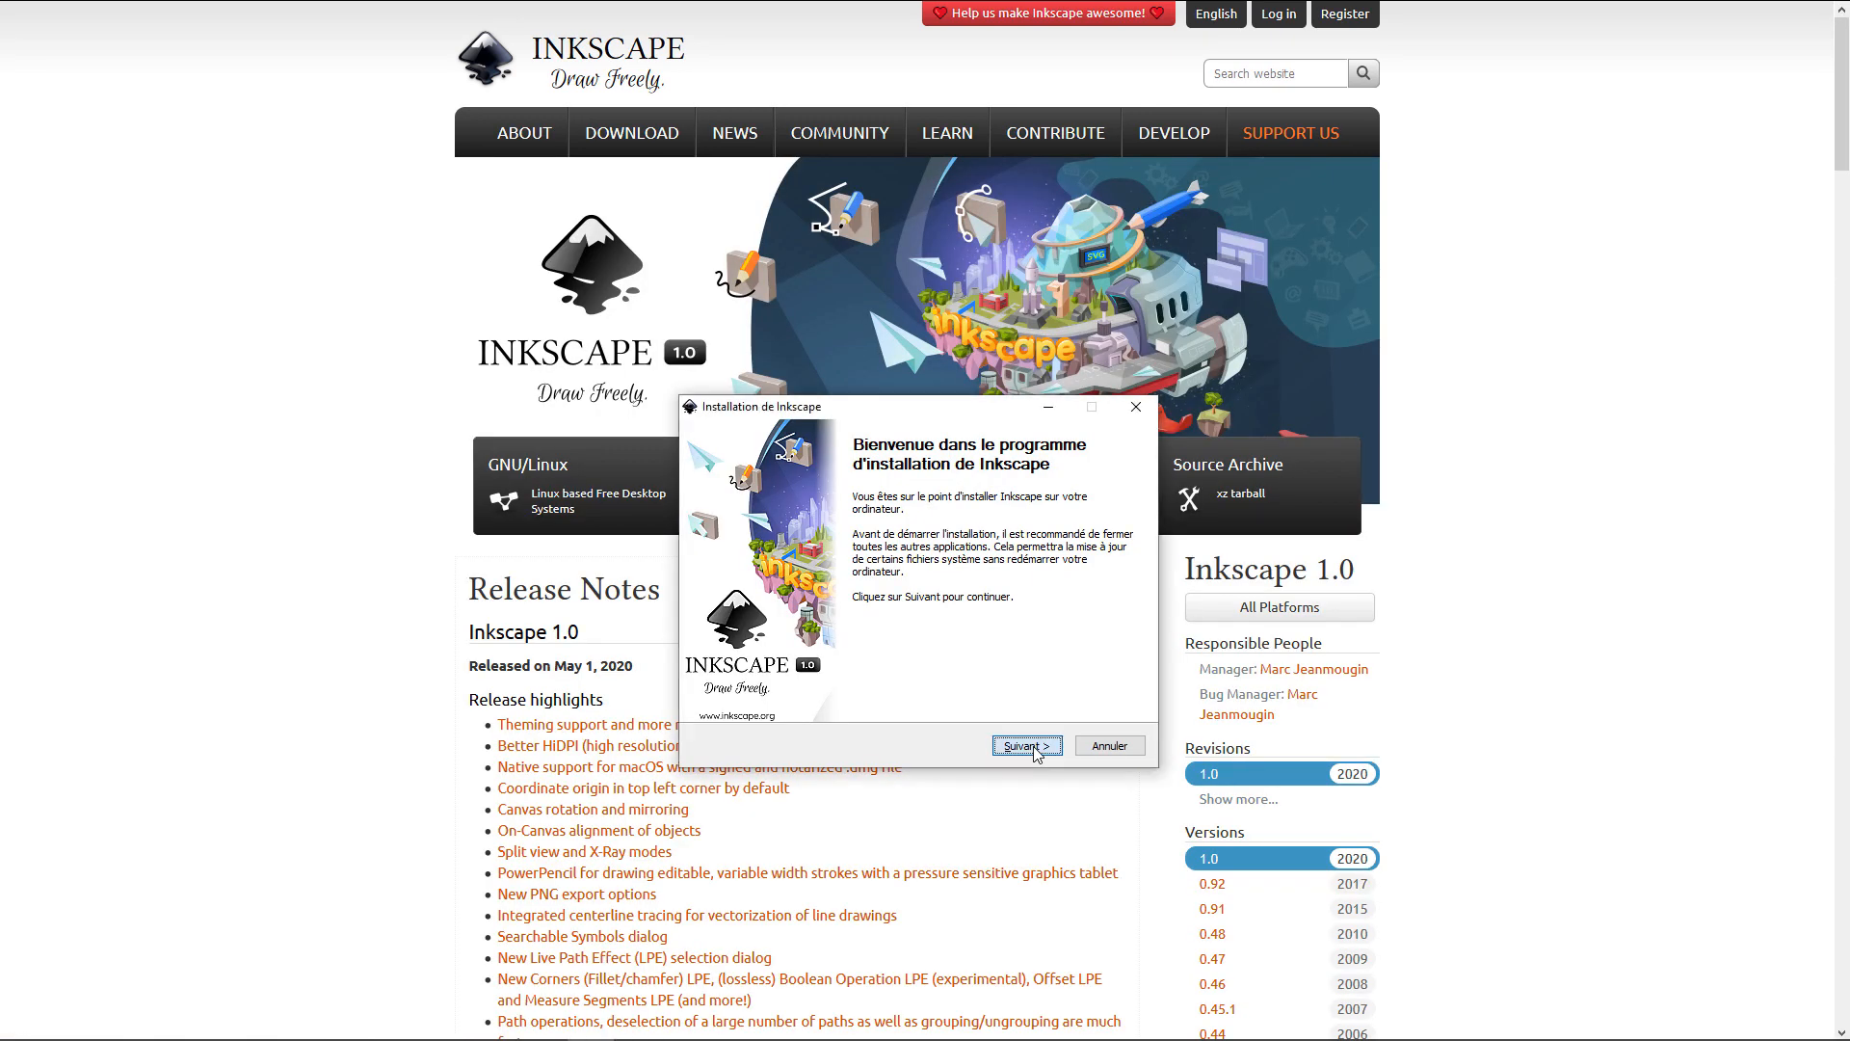
left_click(1027, 745)
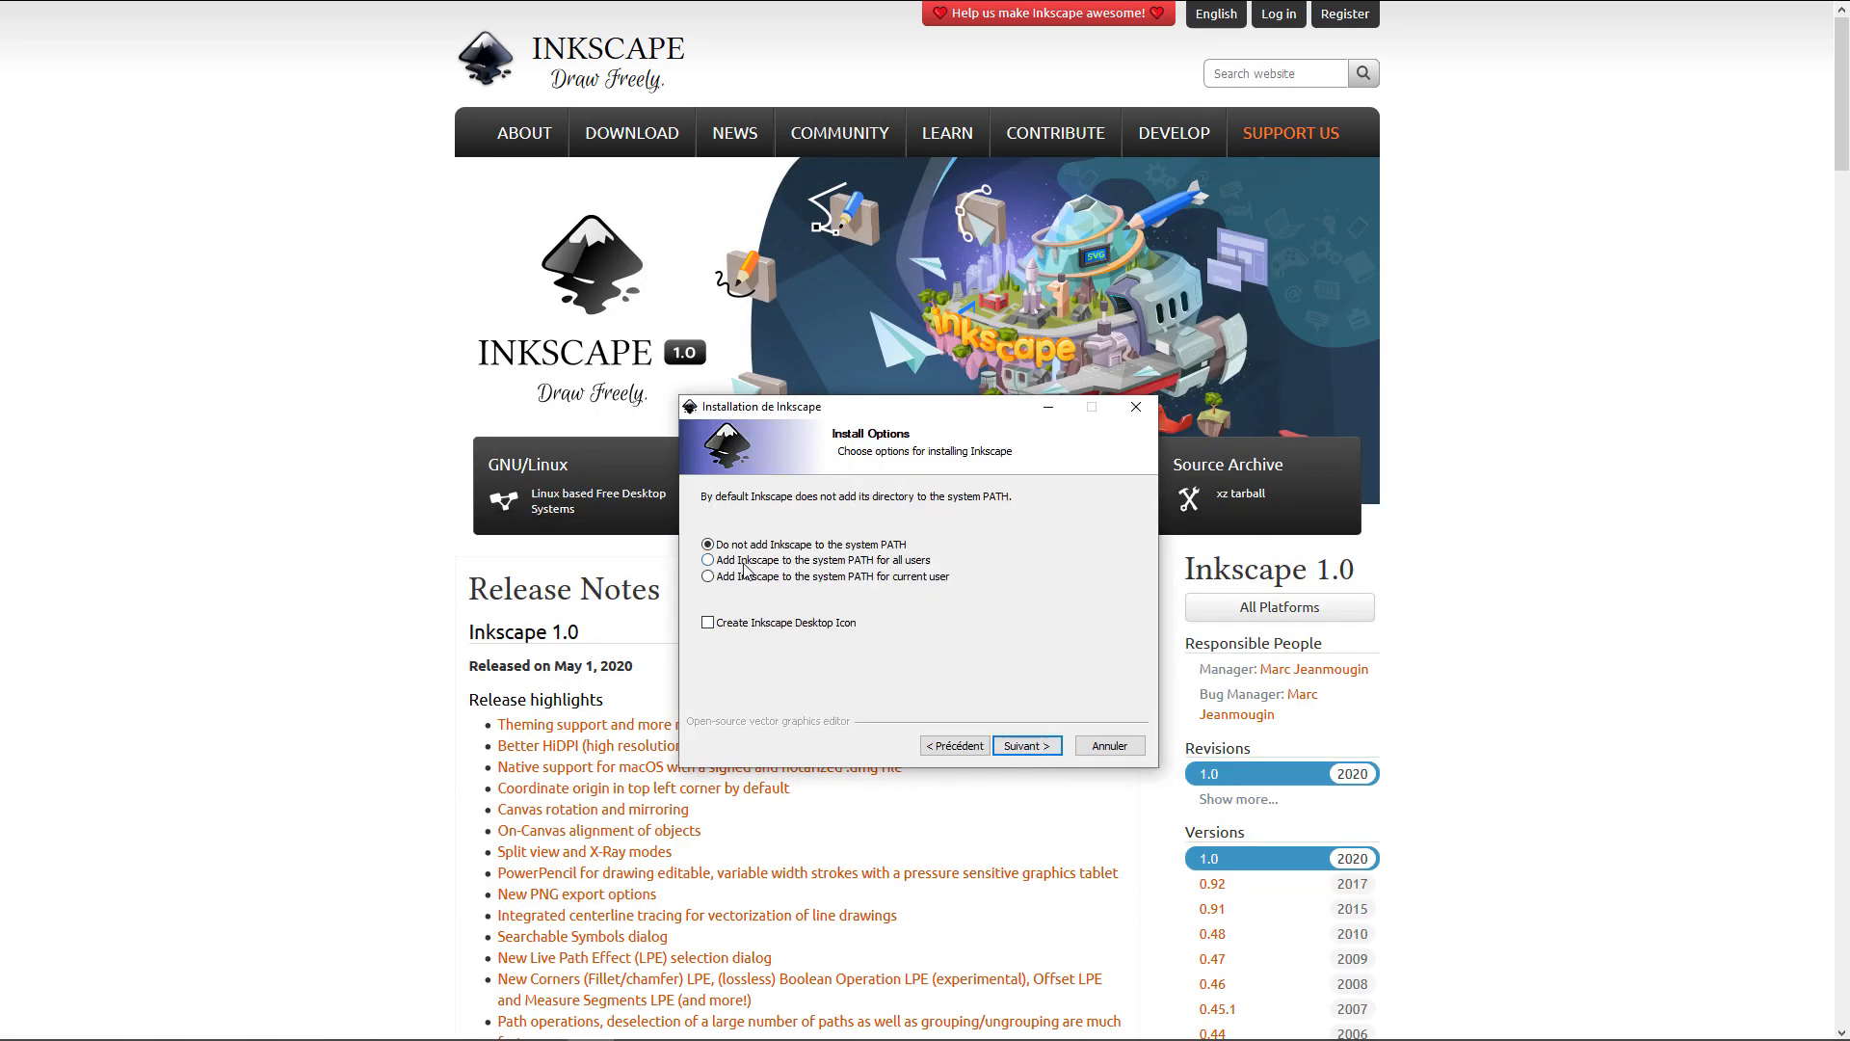
left_click(1033, 747)
left_click(1033, 748)
left_click(1034, 749)
left_click(1119, 537)
left_click(1003, 553)
left_click(1027, 746)
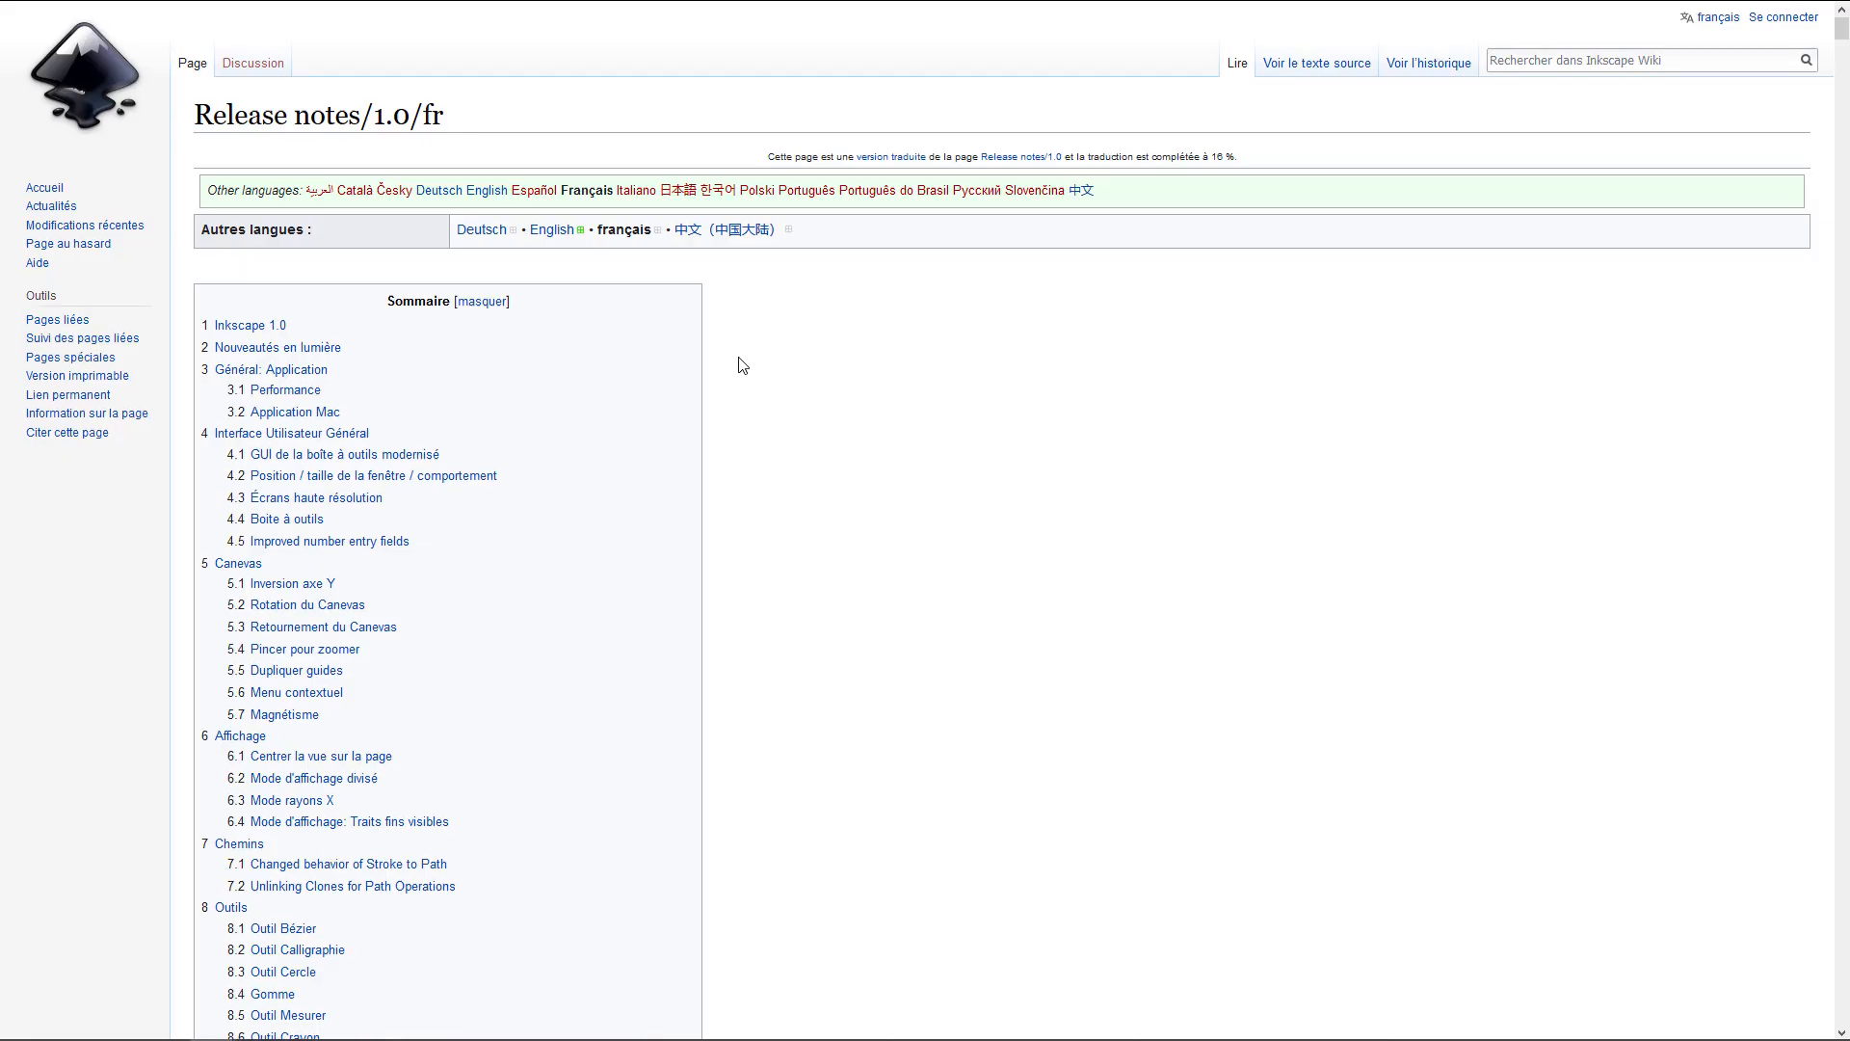
Examine the French release notes for Inkscape 1.0, from the table of contents to the interface changes
scroll(739, 364, "down", 10)
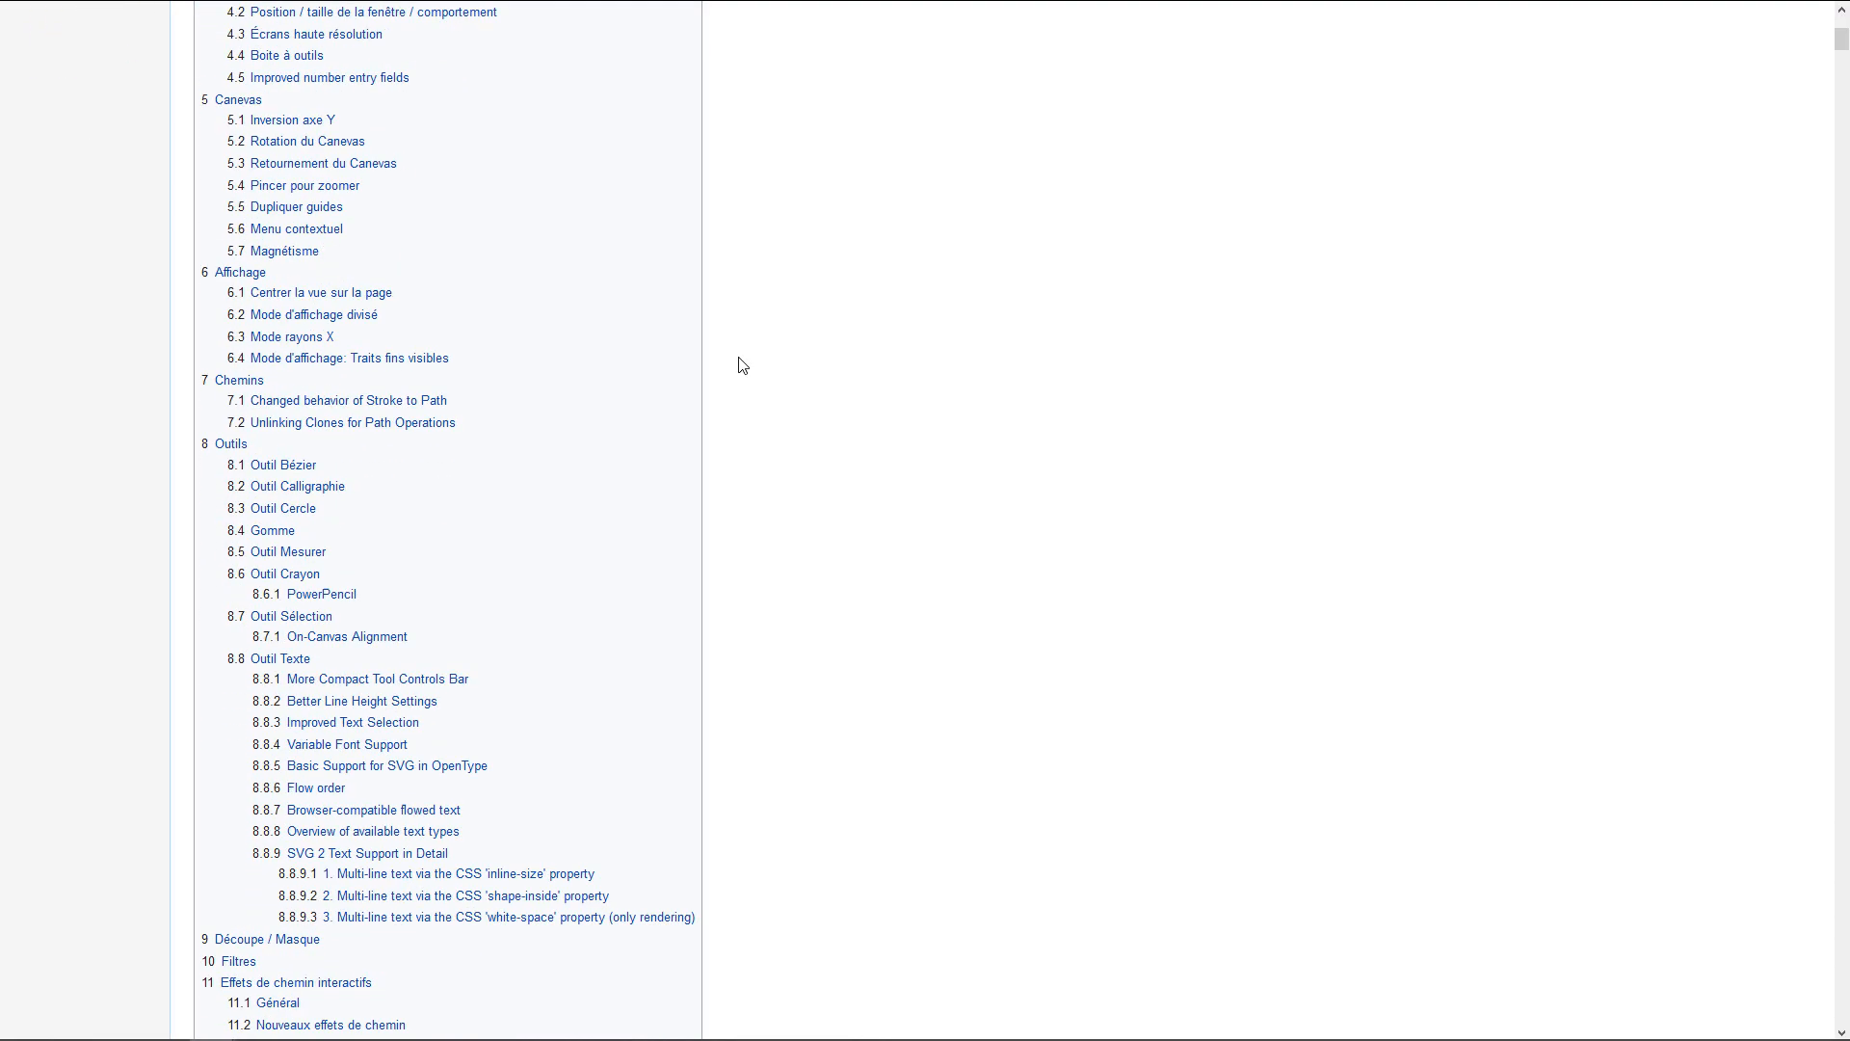
scroll(742, 366, "down", 20)
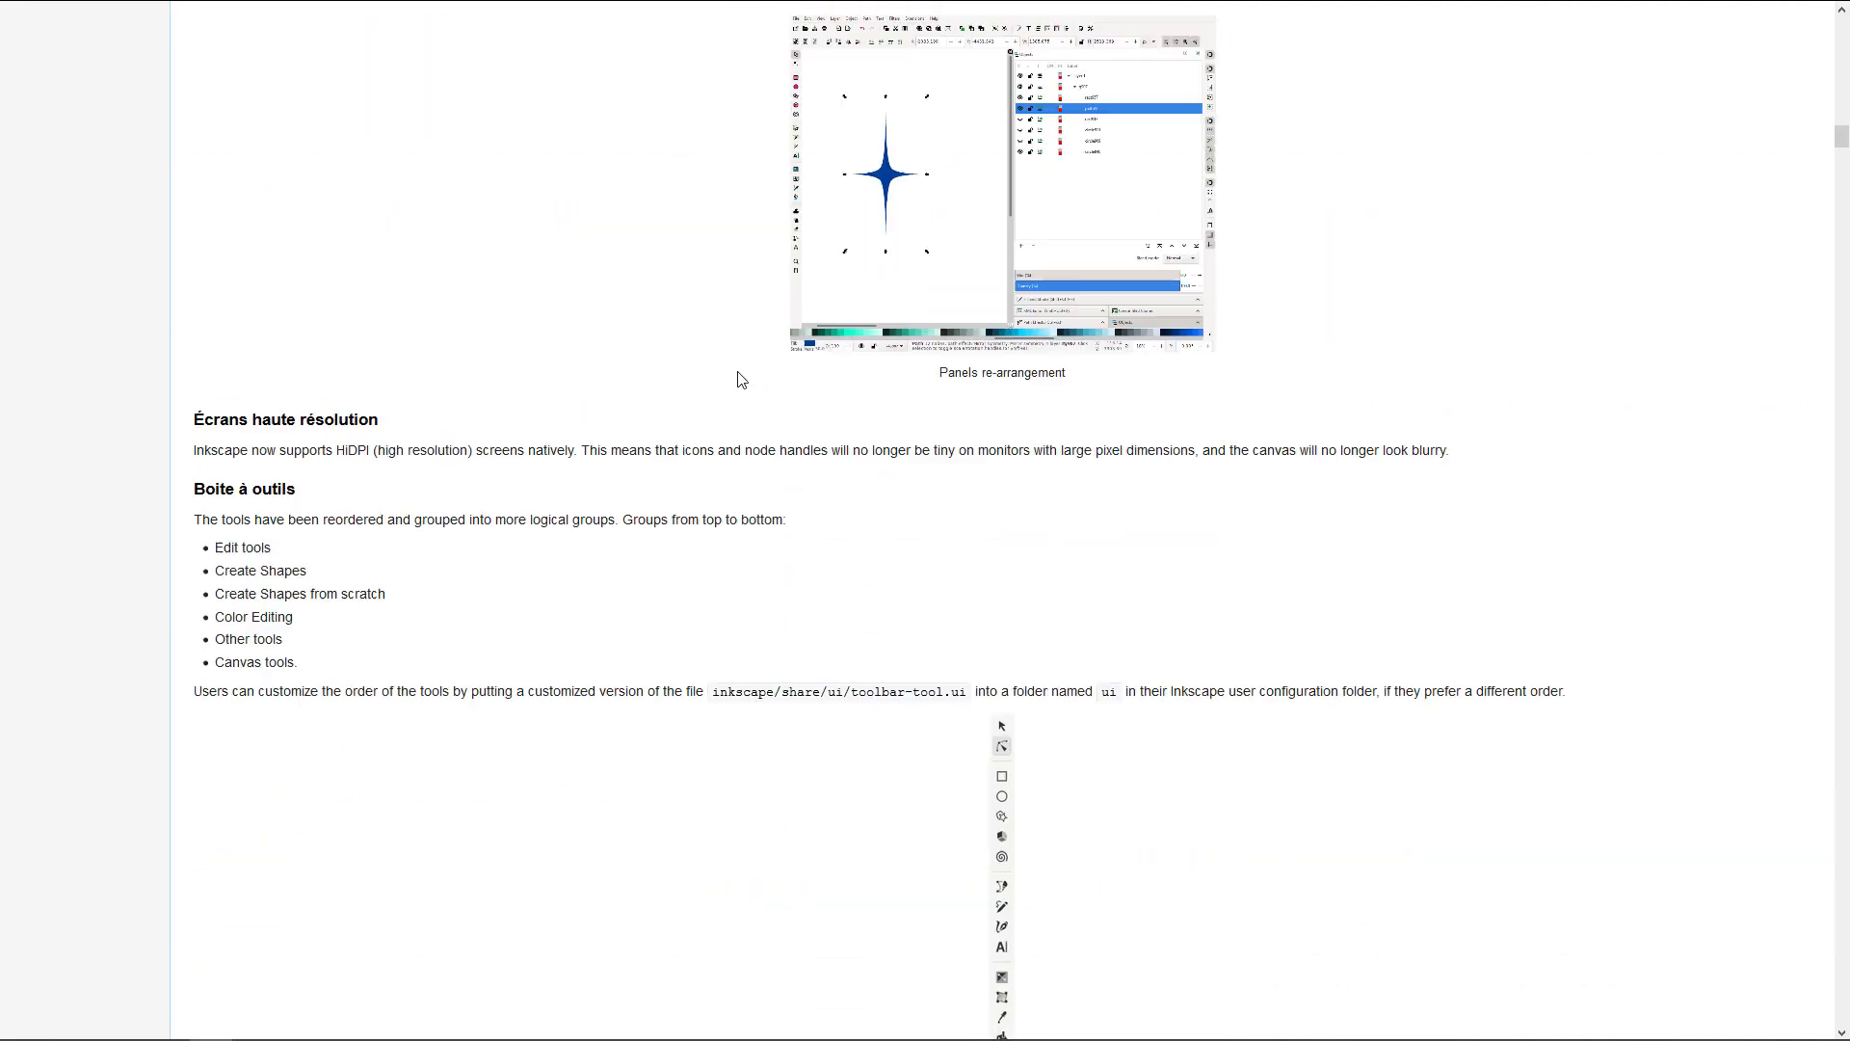
scroll(740, 384, "down", 15)
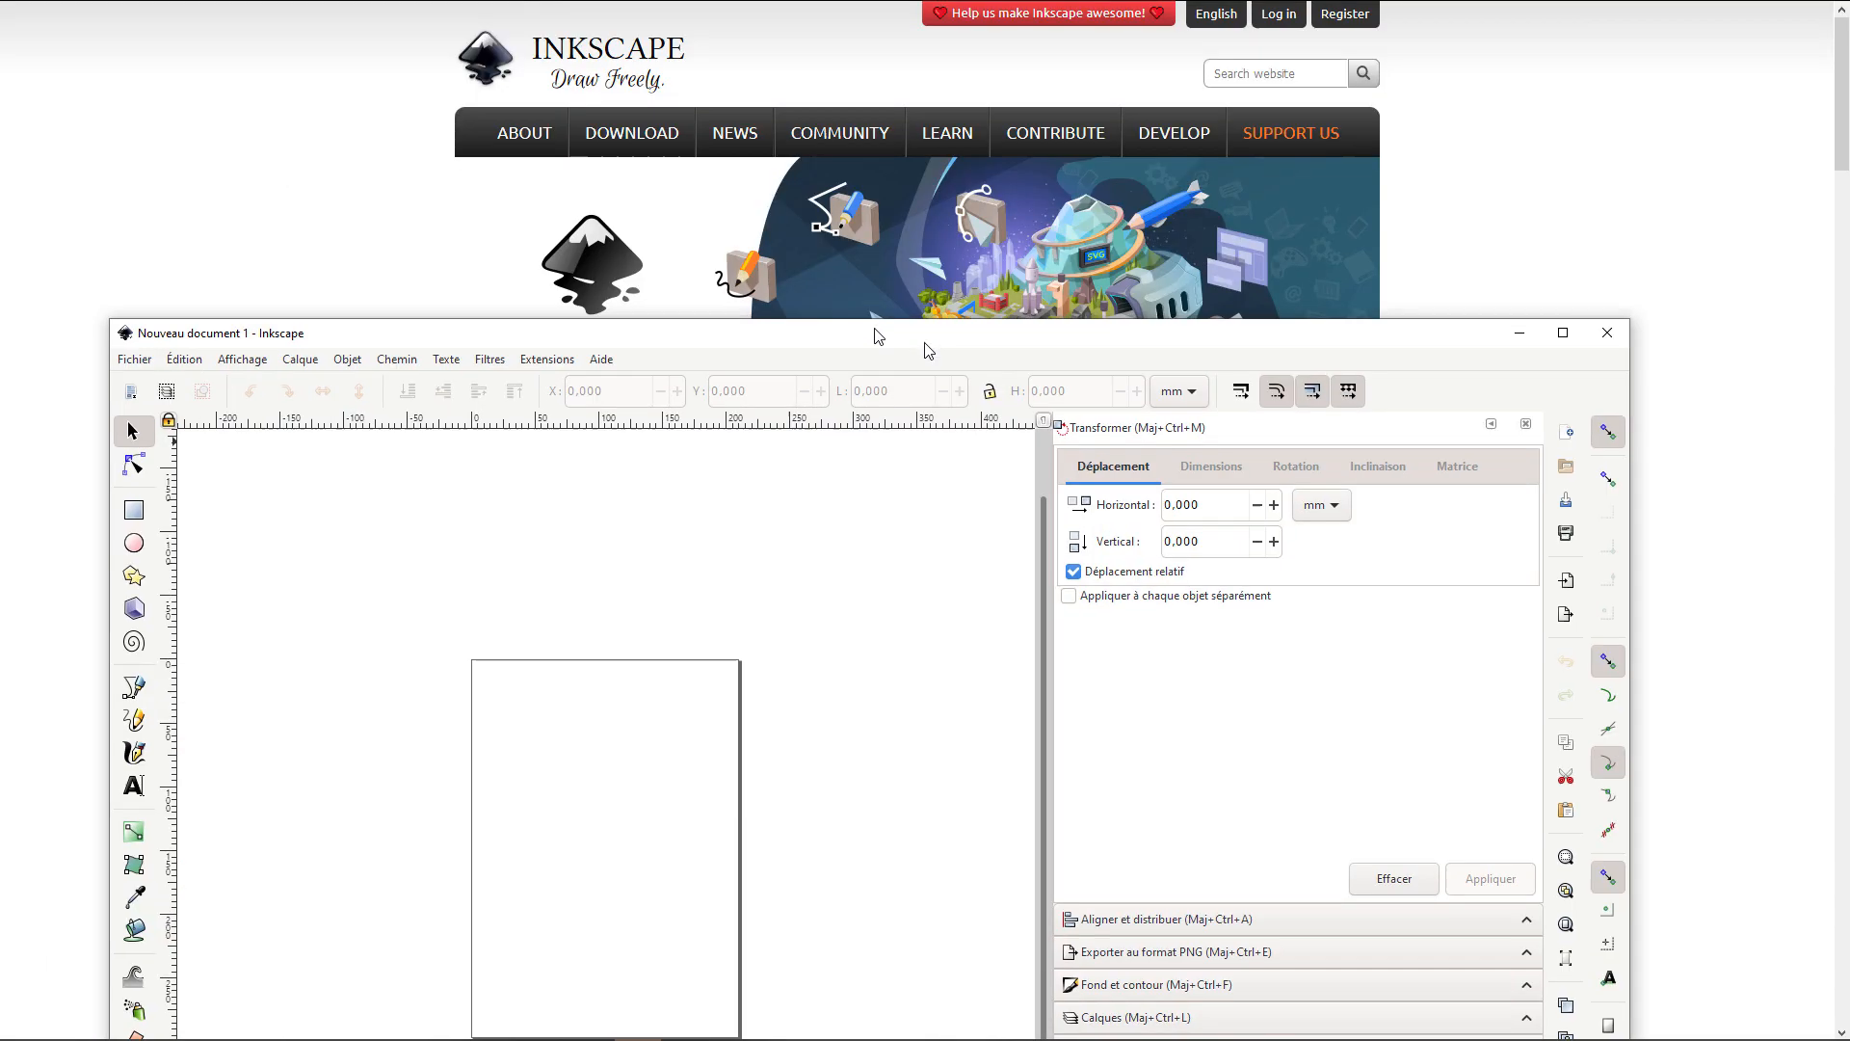
Maximize the new Inkscape document window and open the interface theme preferences
double_click(929, 343)
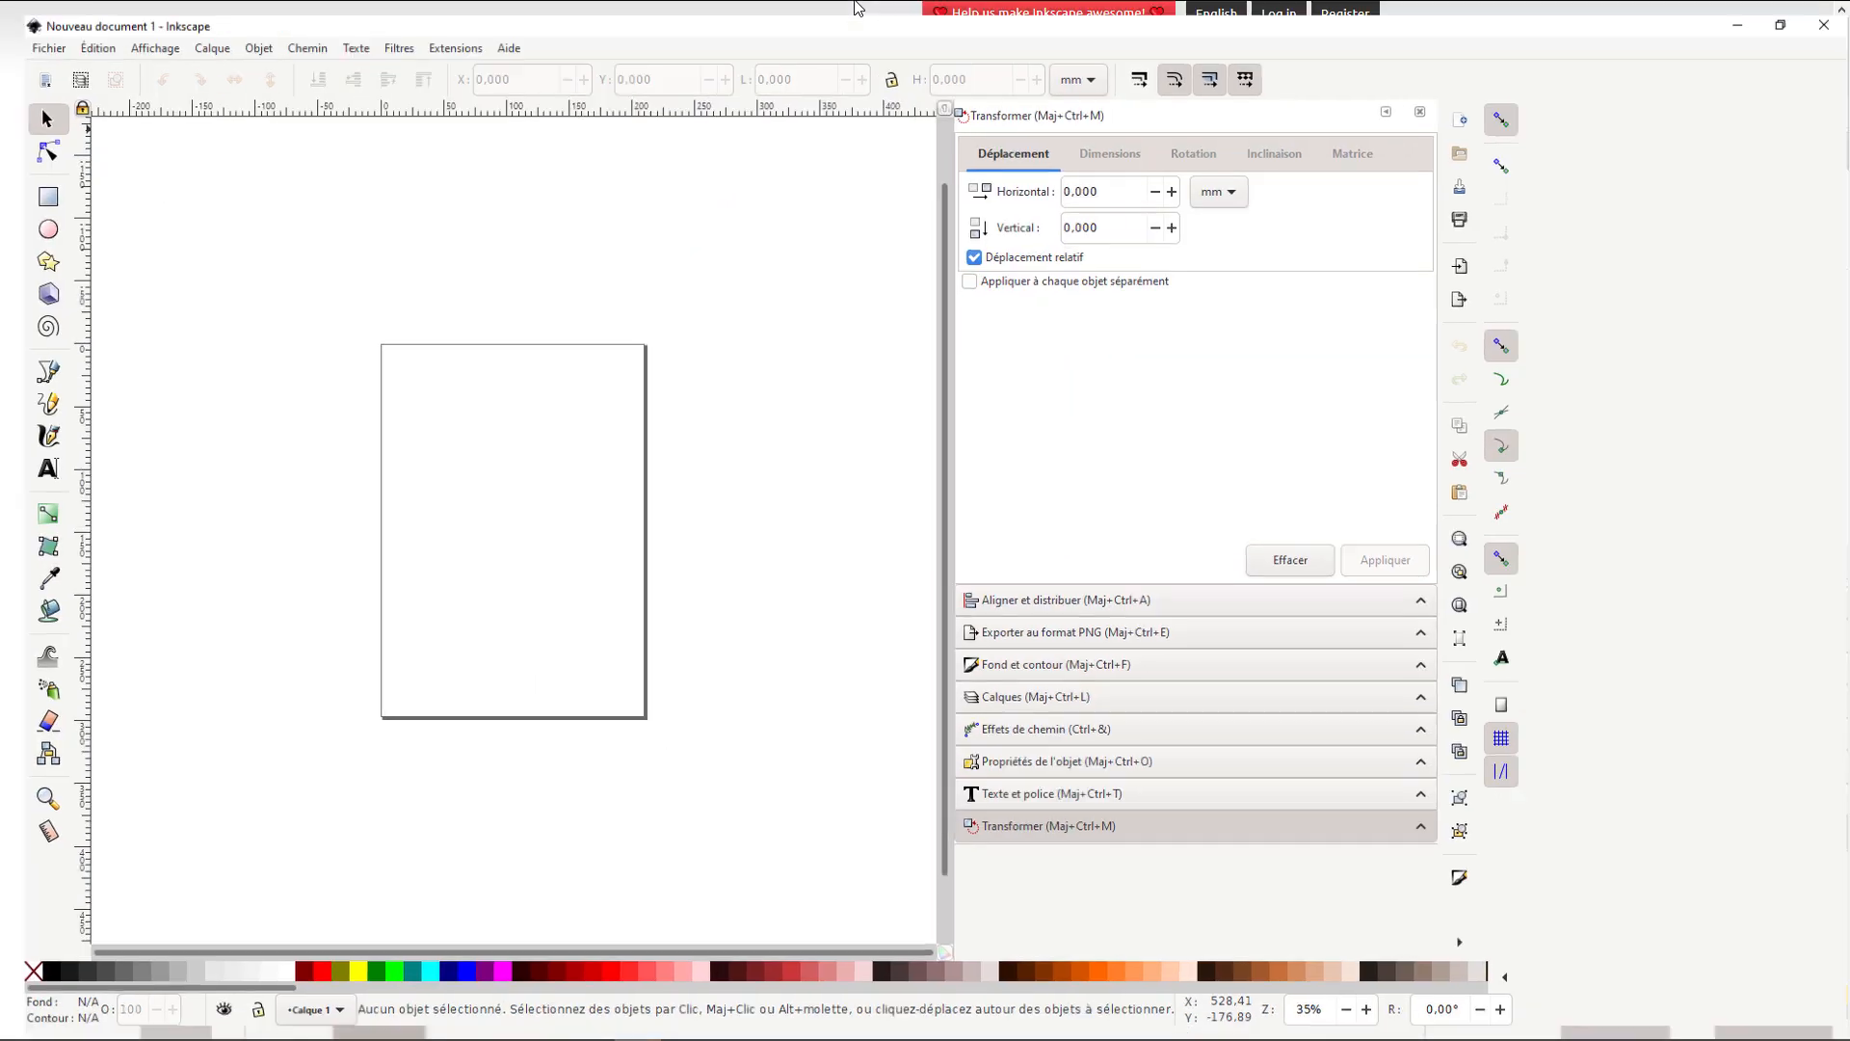
left_click(74, 33)
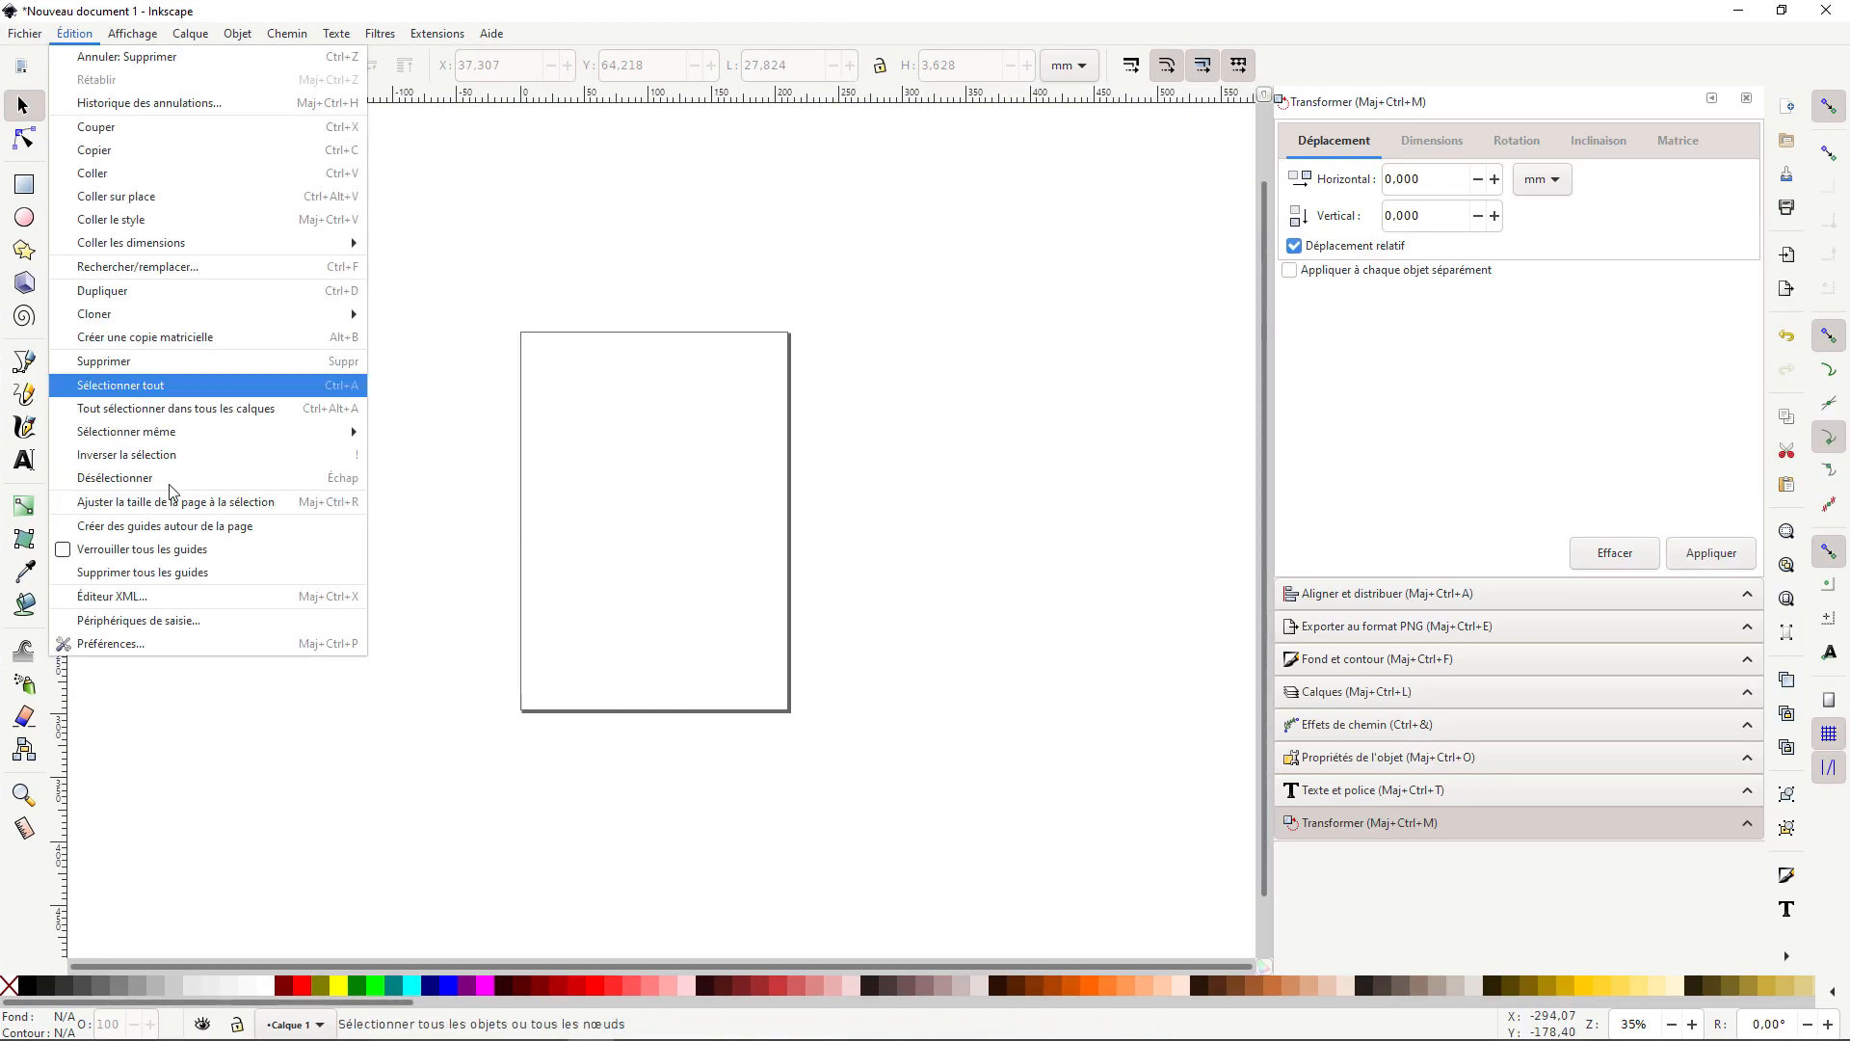
left_click(106, 642)
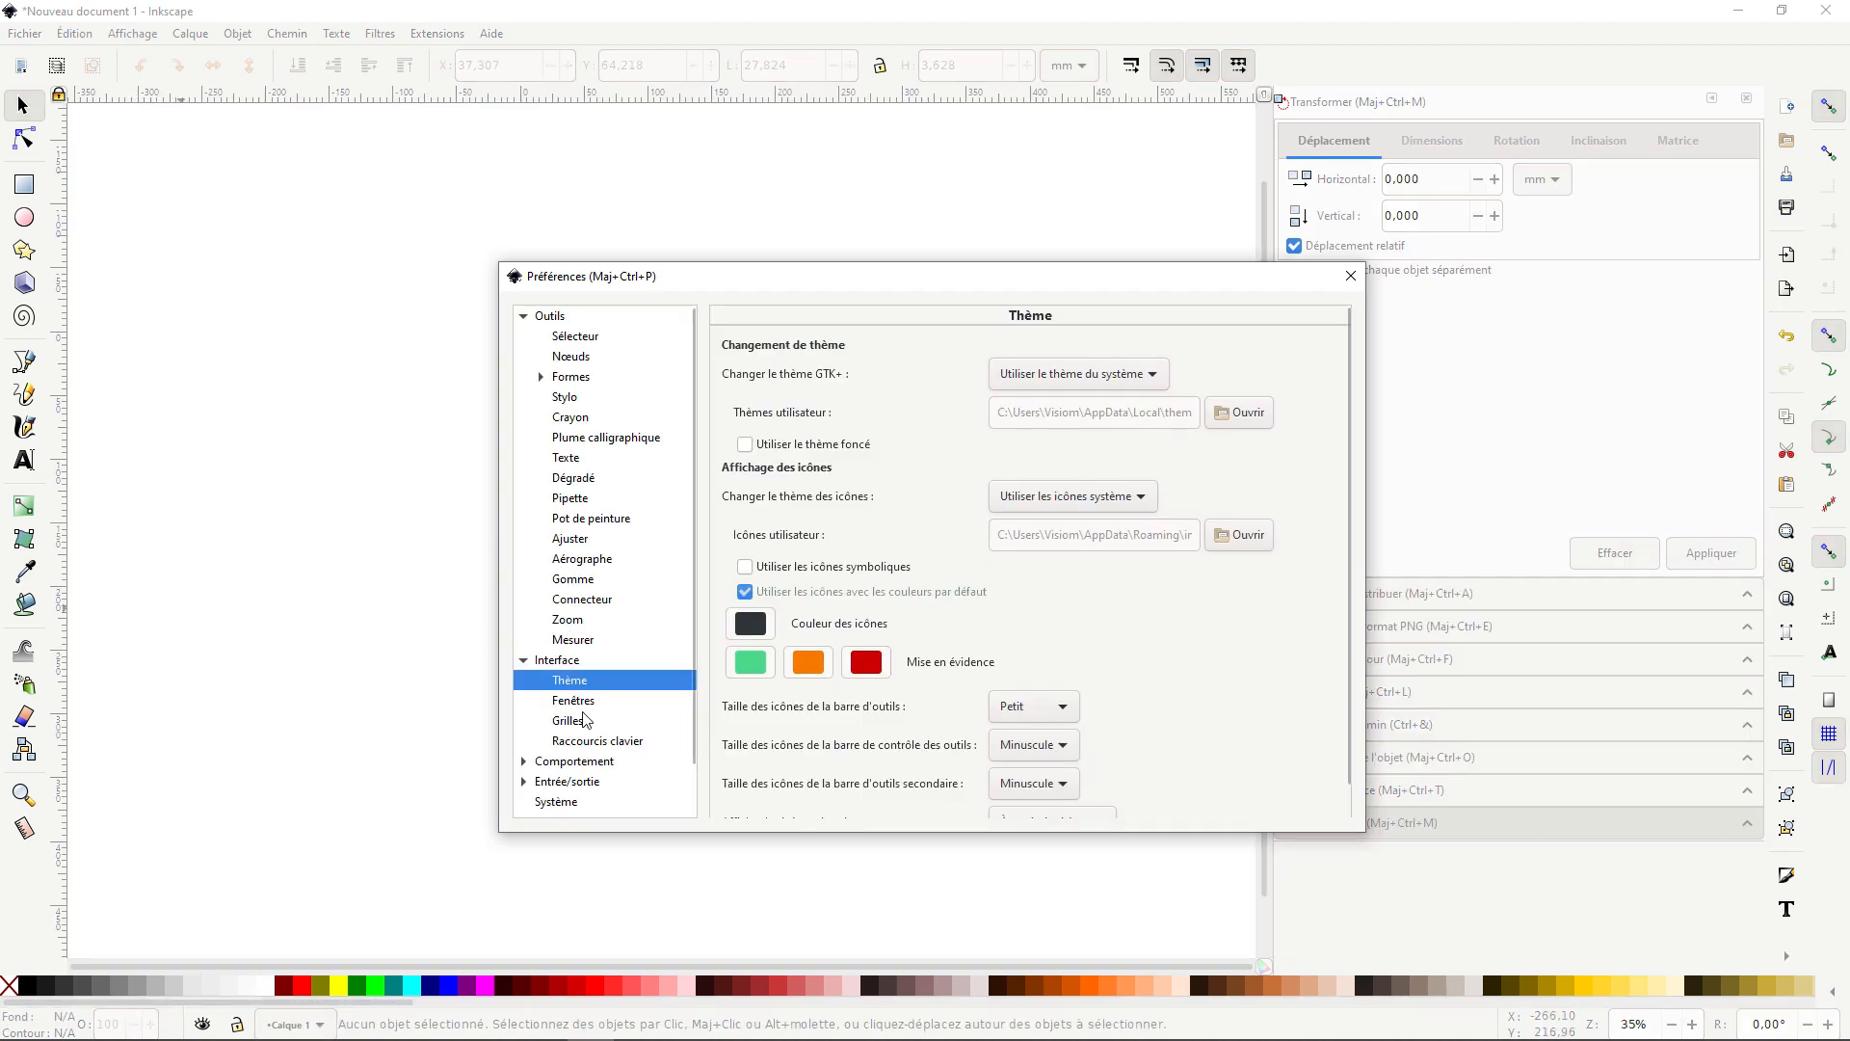
Try the multicolor and Tango icon themes and restore the system icons
left_click(1042, 499)
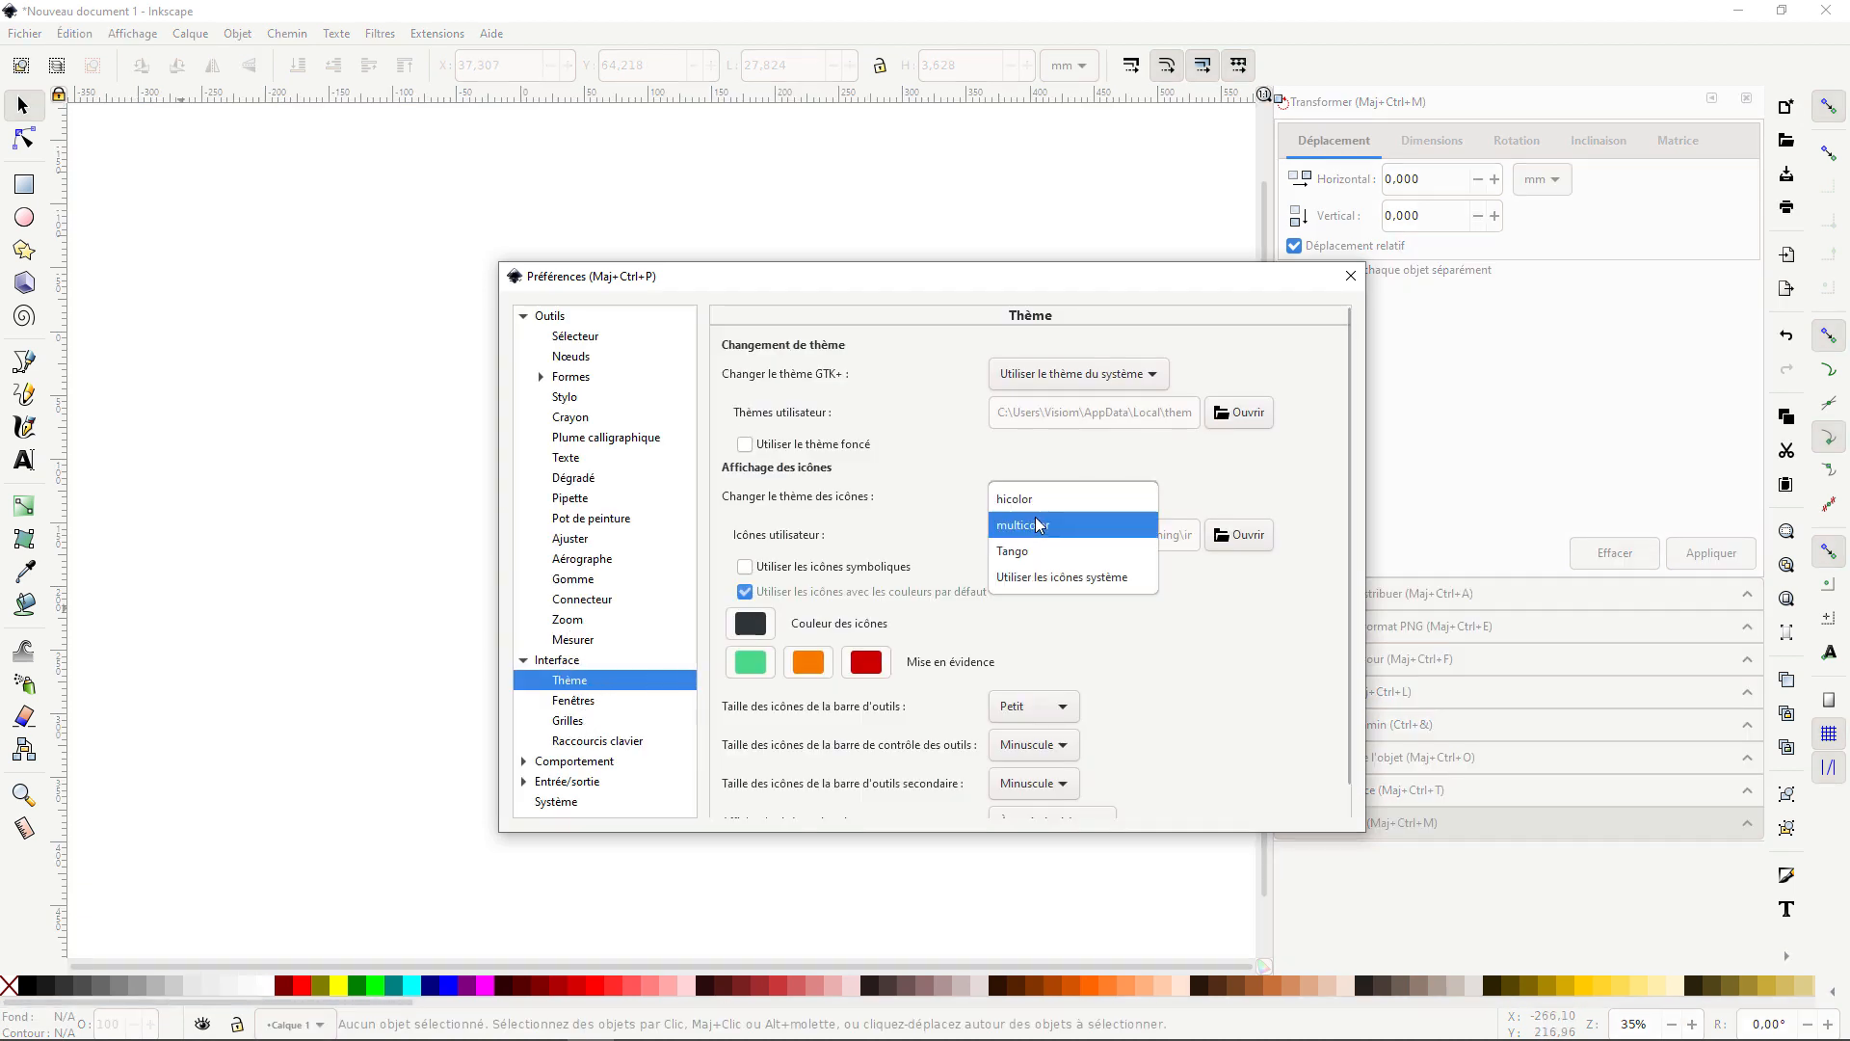
left_click(1039, 527)
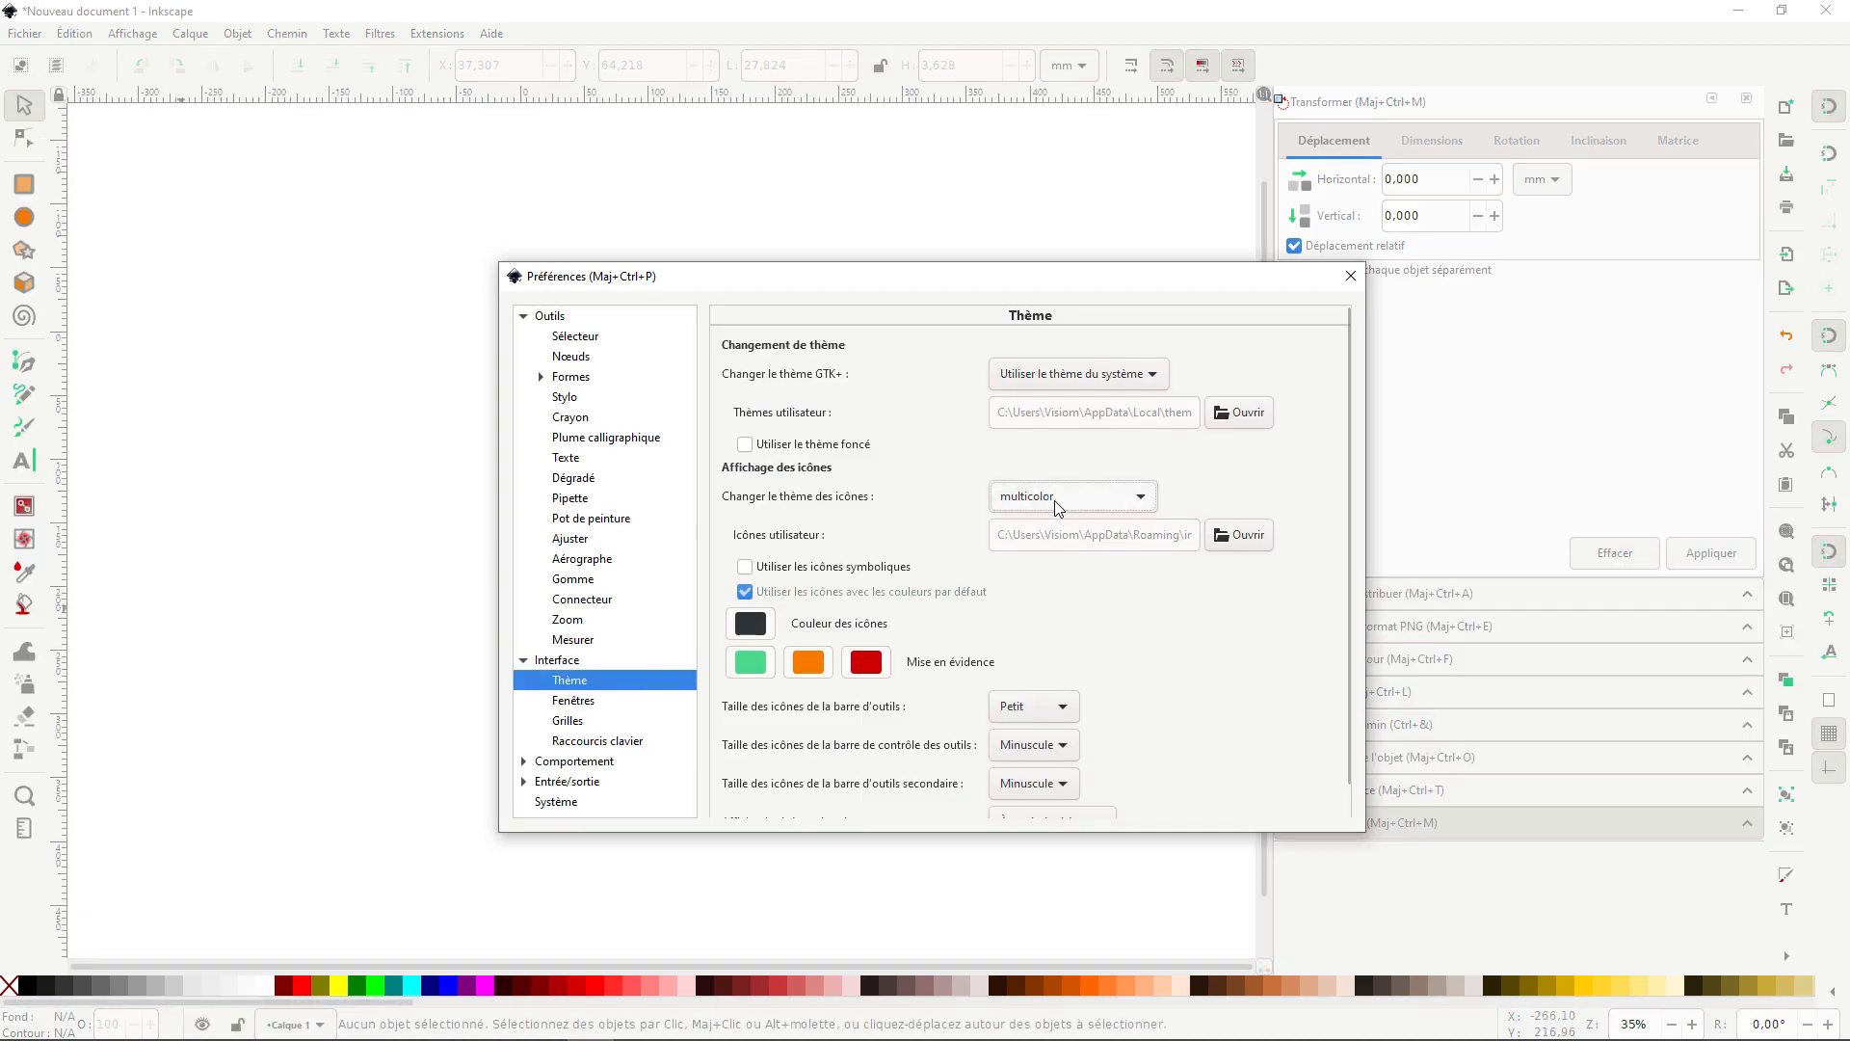
left_click(1058, 506)
left_click(1047, 524)
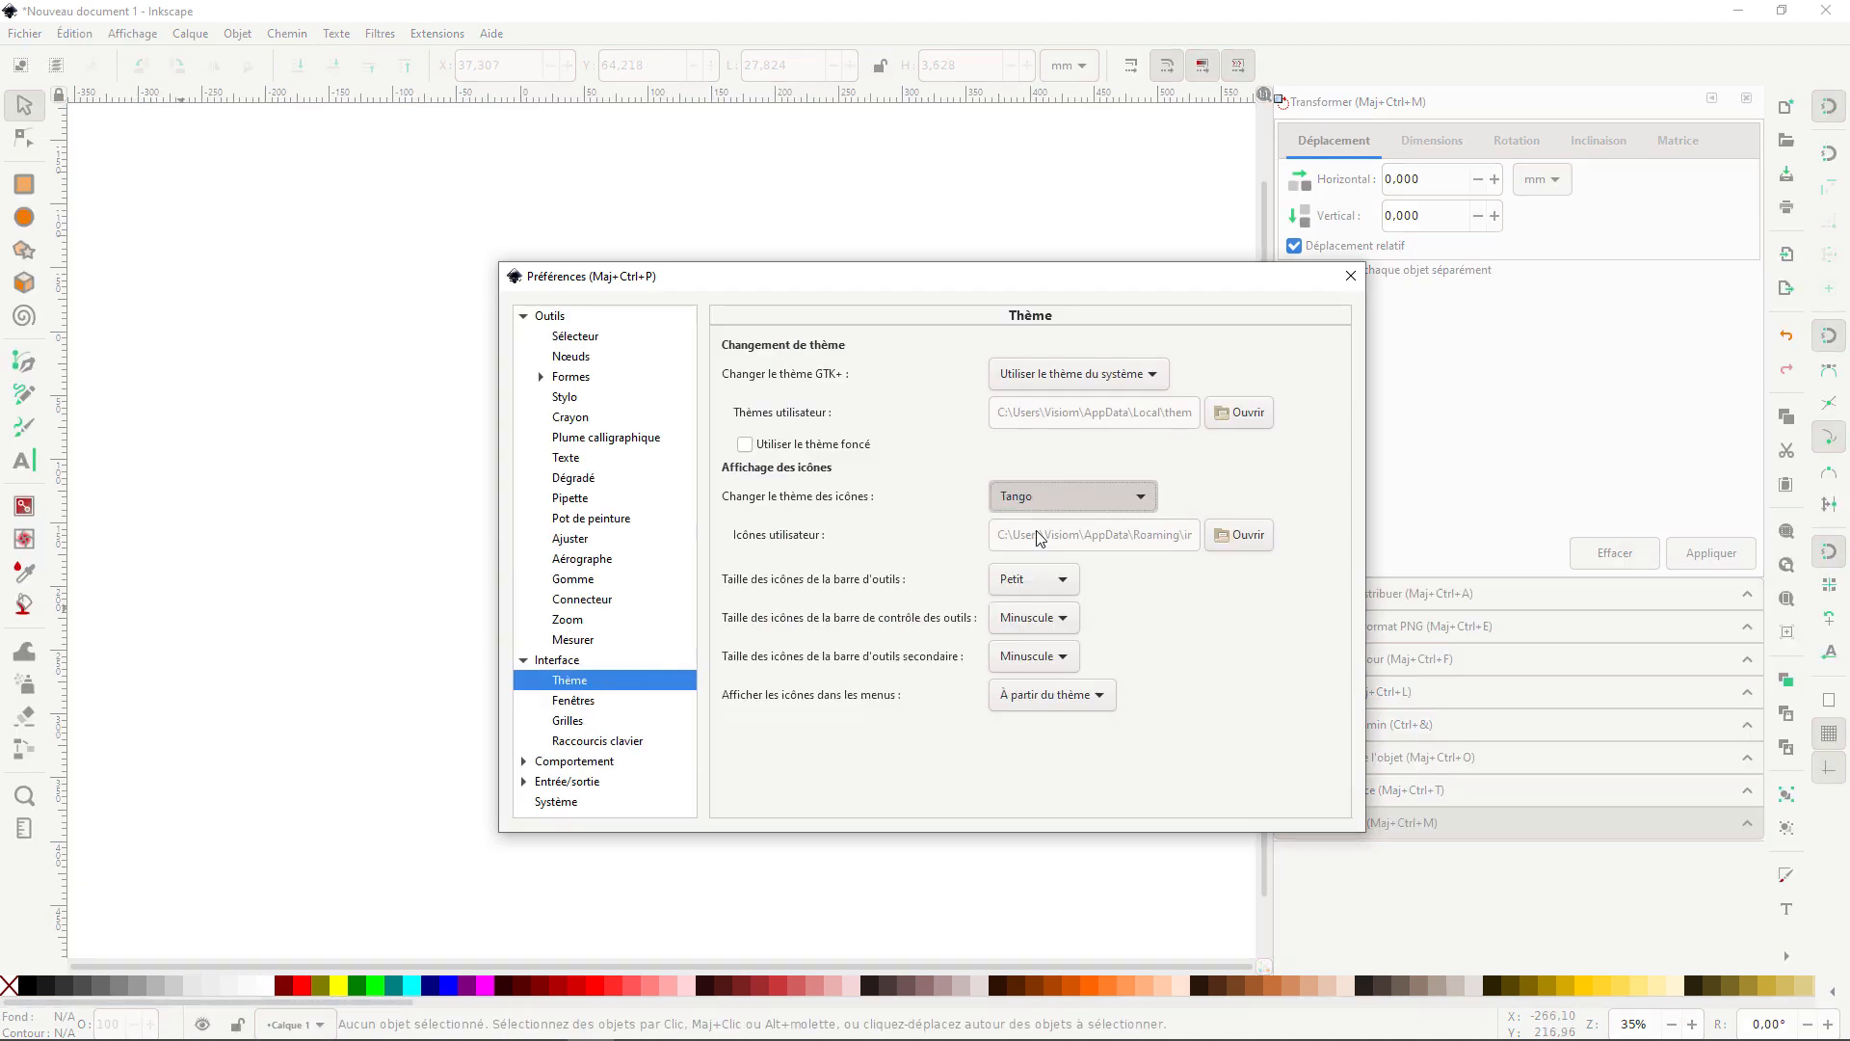
left_click(1044, 512)
left_click(1052, 525)
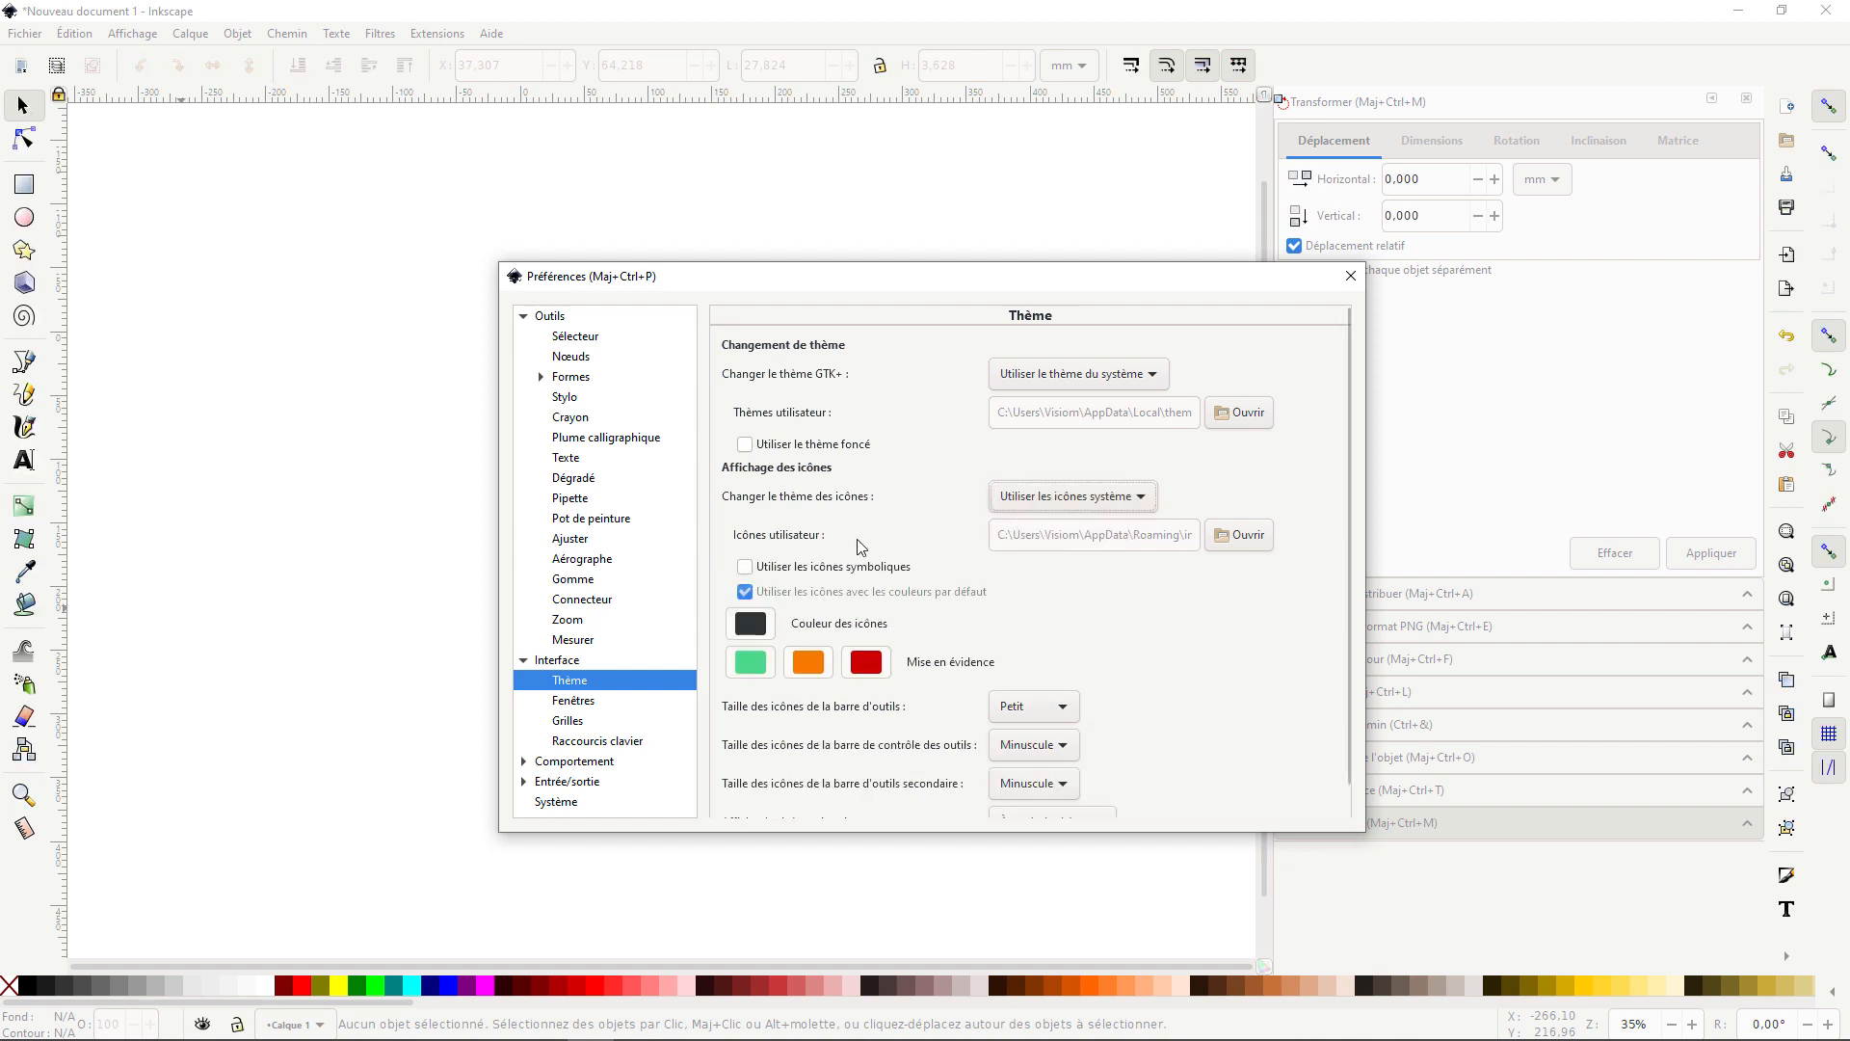
Enable symbolic icons and give them a custom teal colour with a hue of 184
left_click(746, 567)
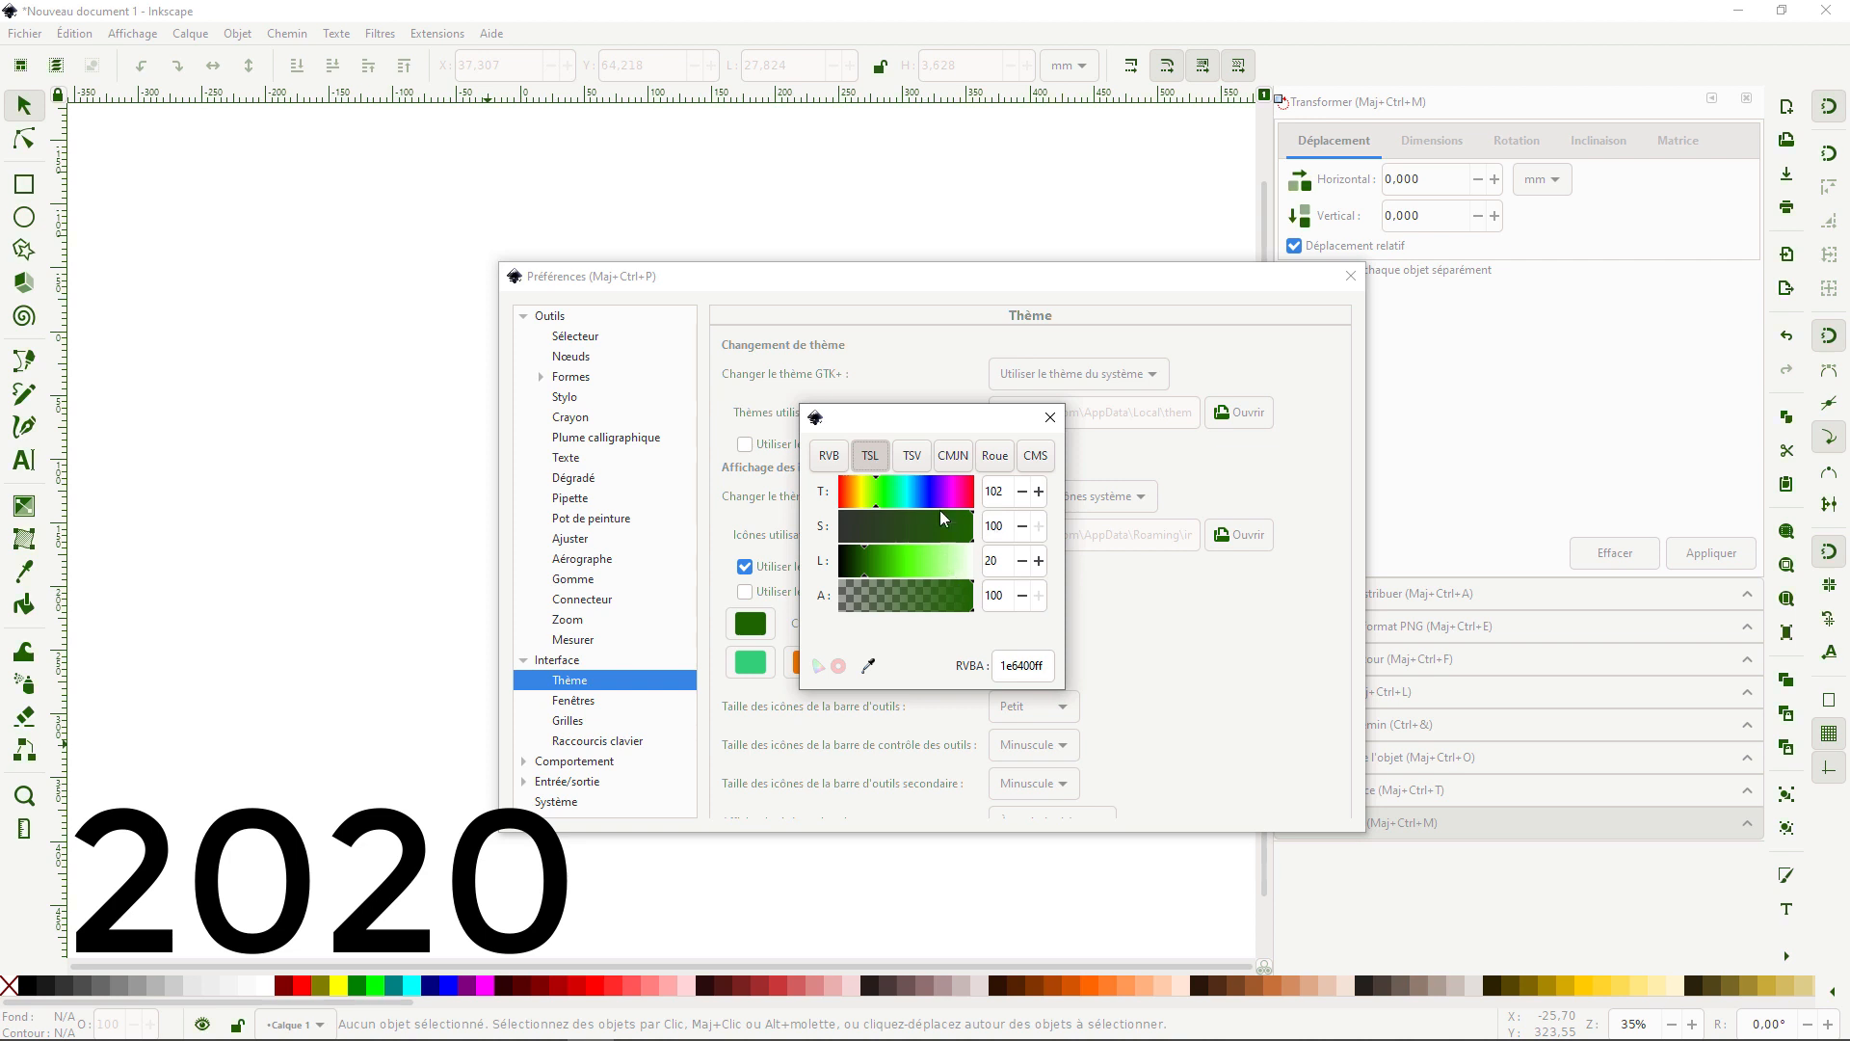
left_click(963, 491)
left_click(908, 491)
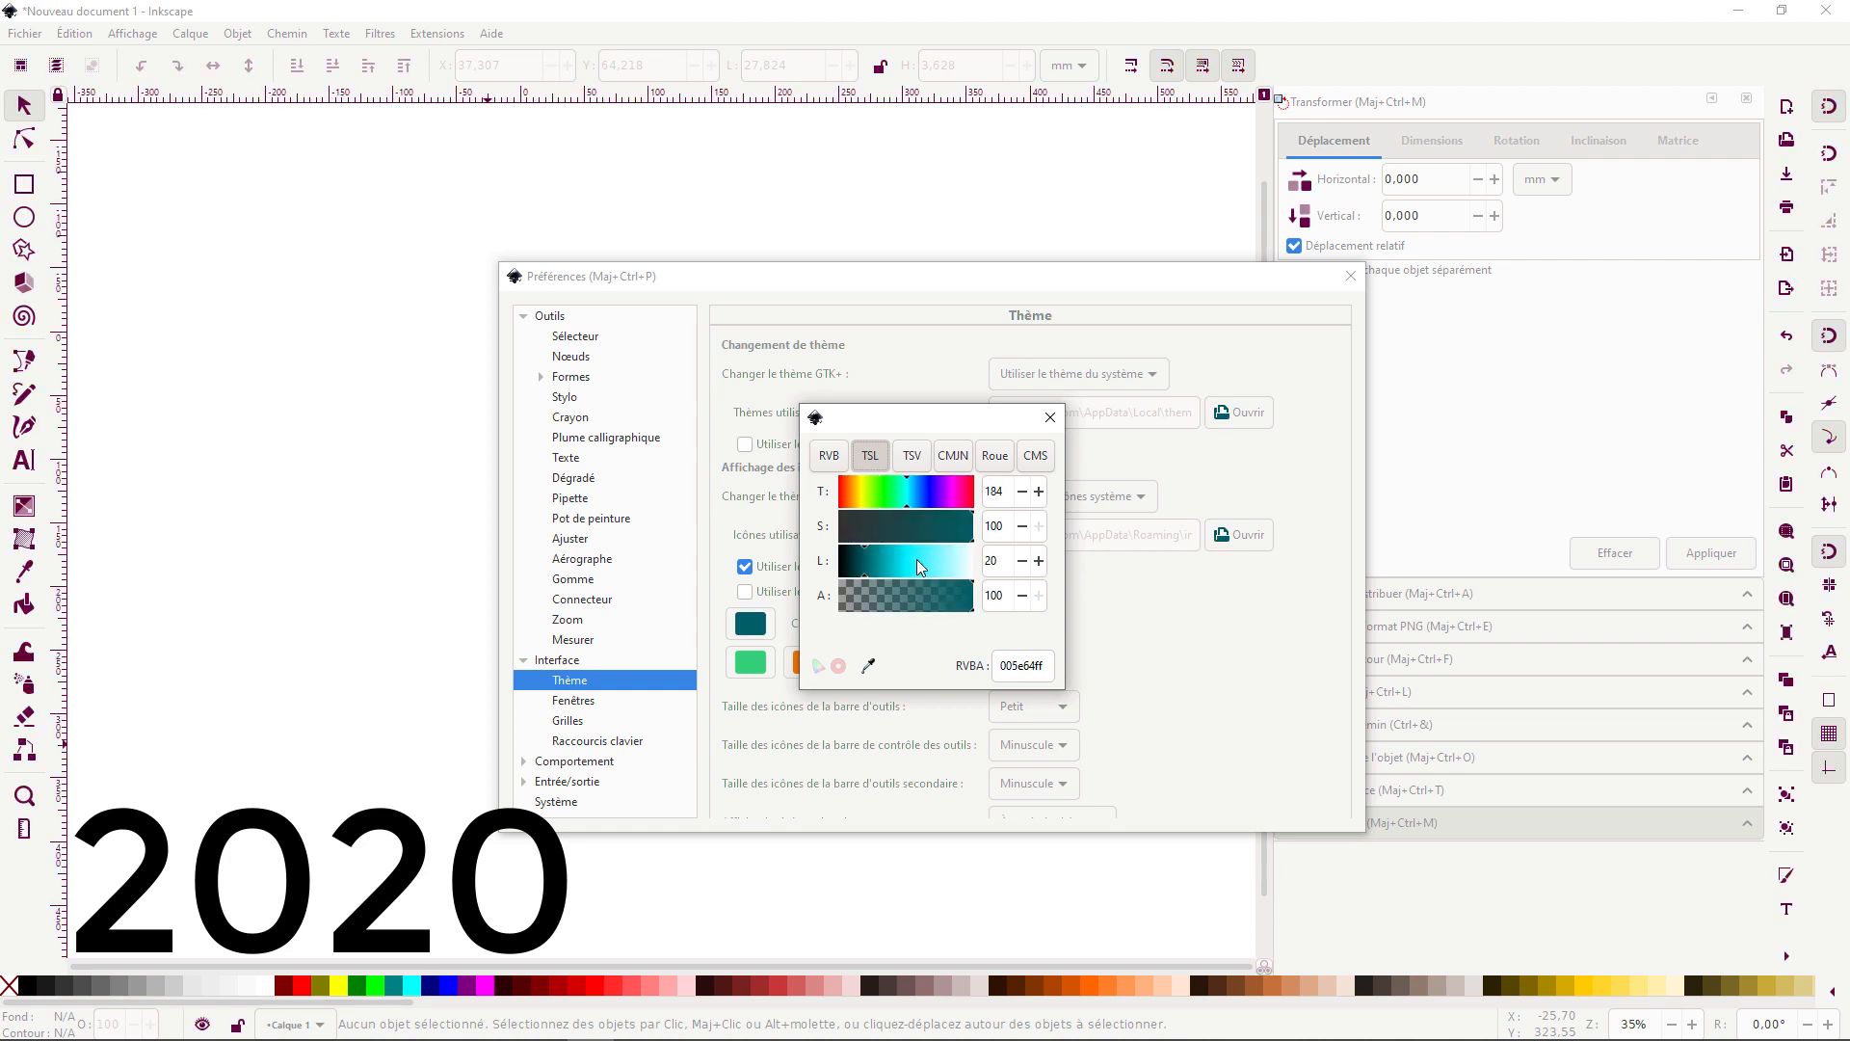
left_click_drag(917, 559, 916, 559)
left_click_drag(916, 559, 935, 567)
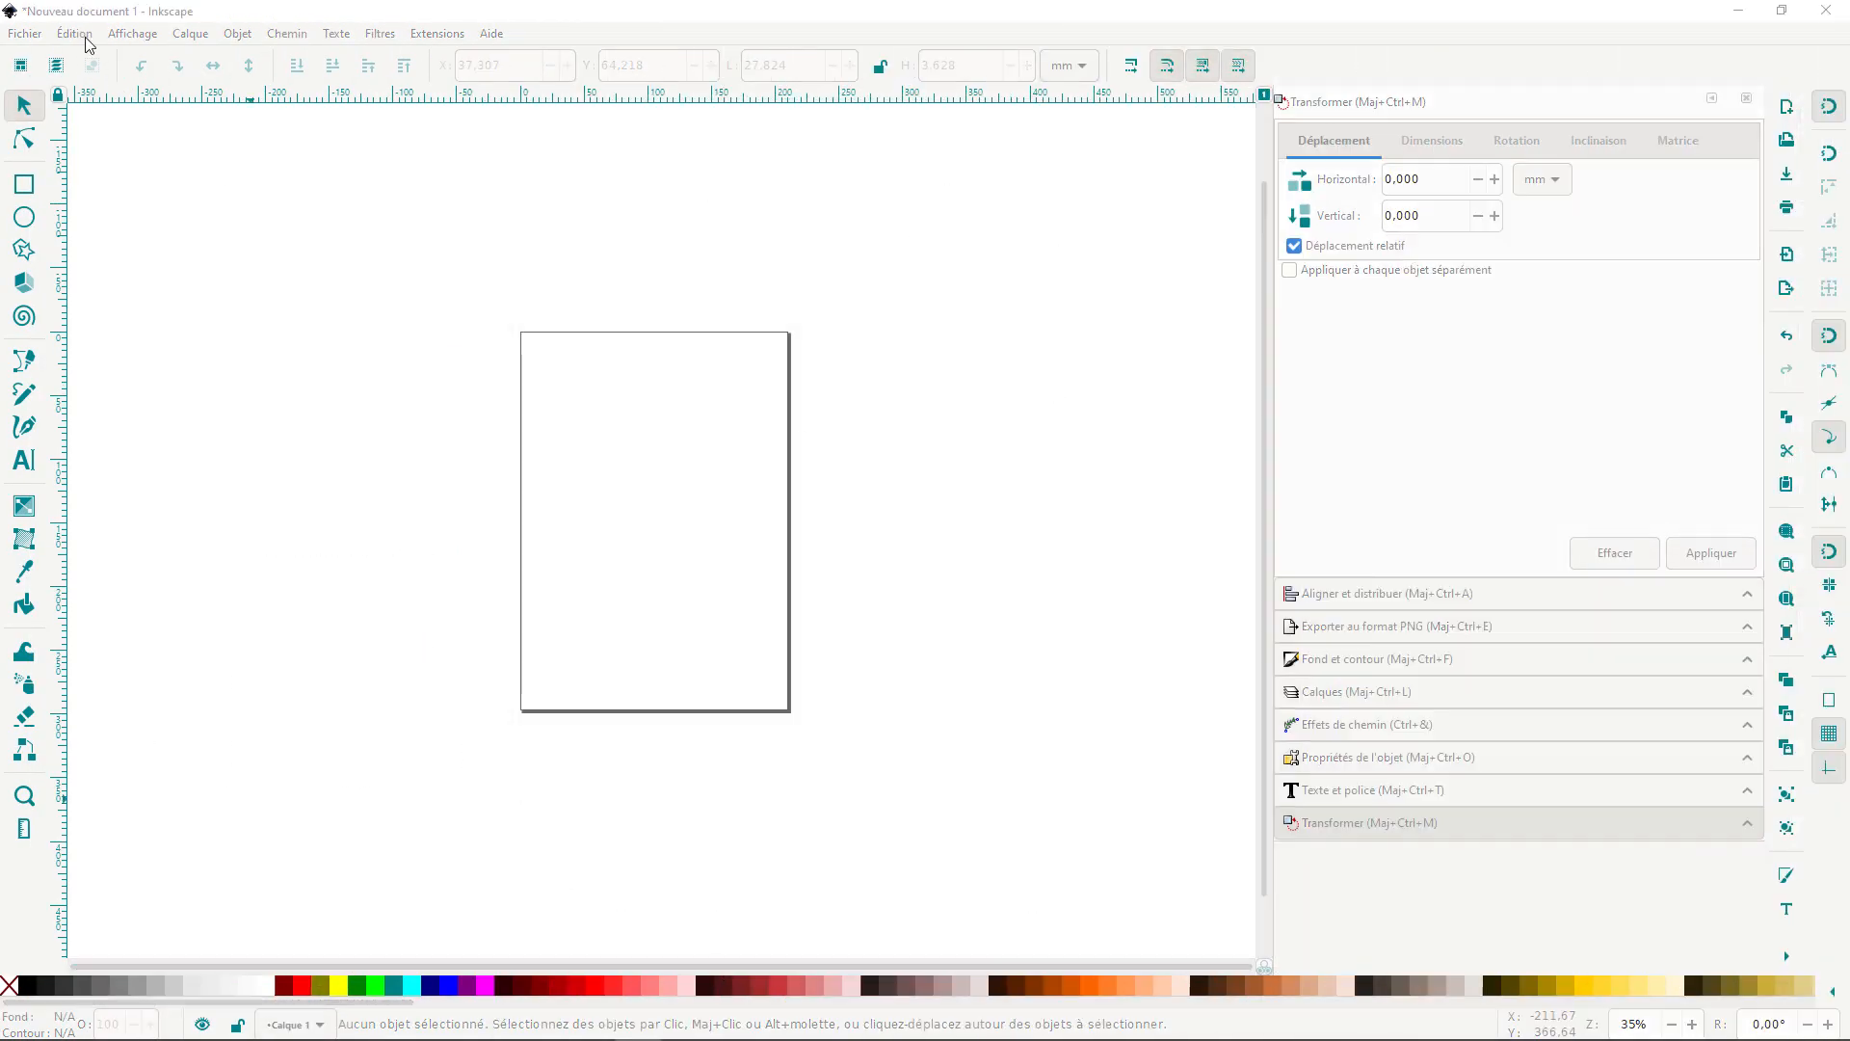
Set the GTK+ theme to HighContrastInverse and lighten the symbolic icon colour to white
left_click(74, 33)
left_click(126, 644)
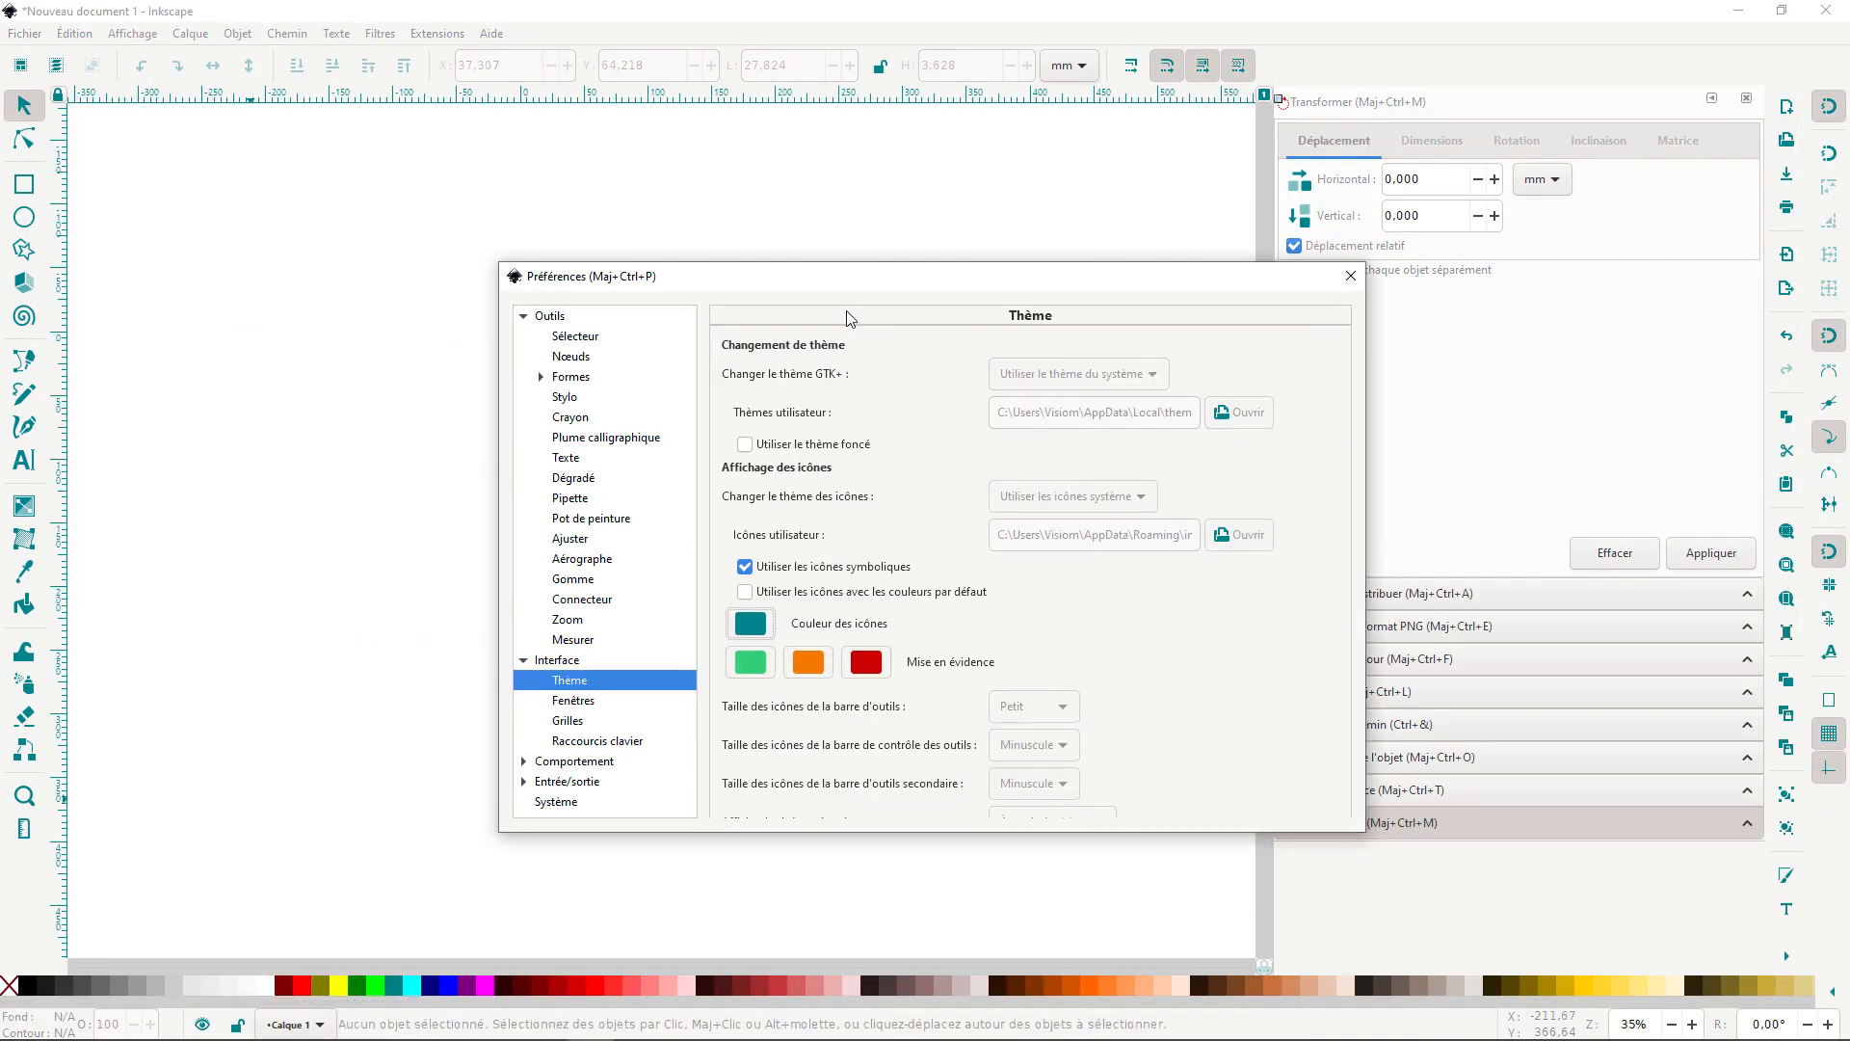
left_click(1137, 378)
left_click(1058, 327)
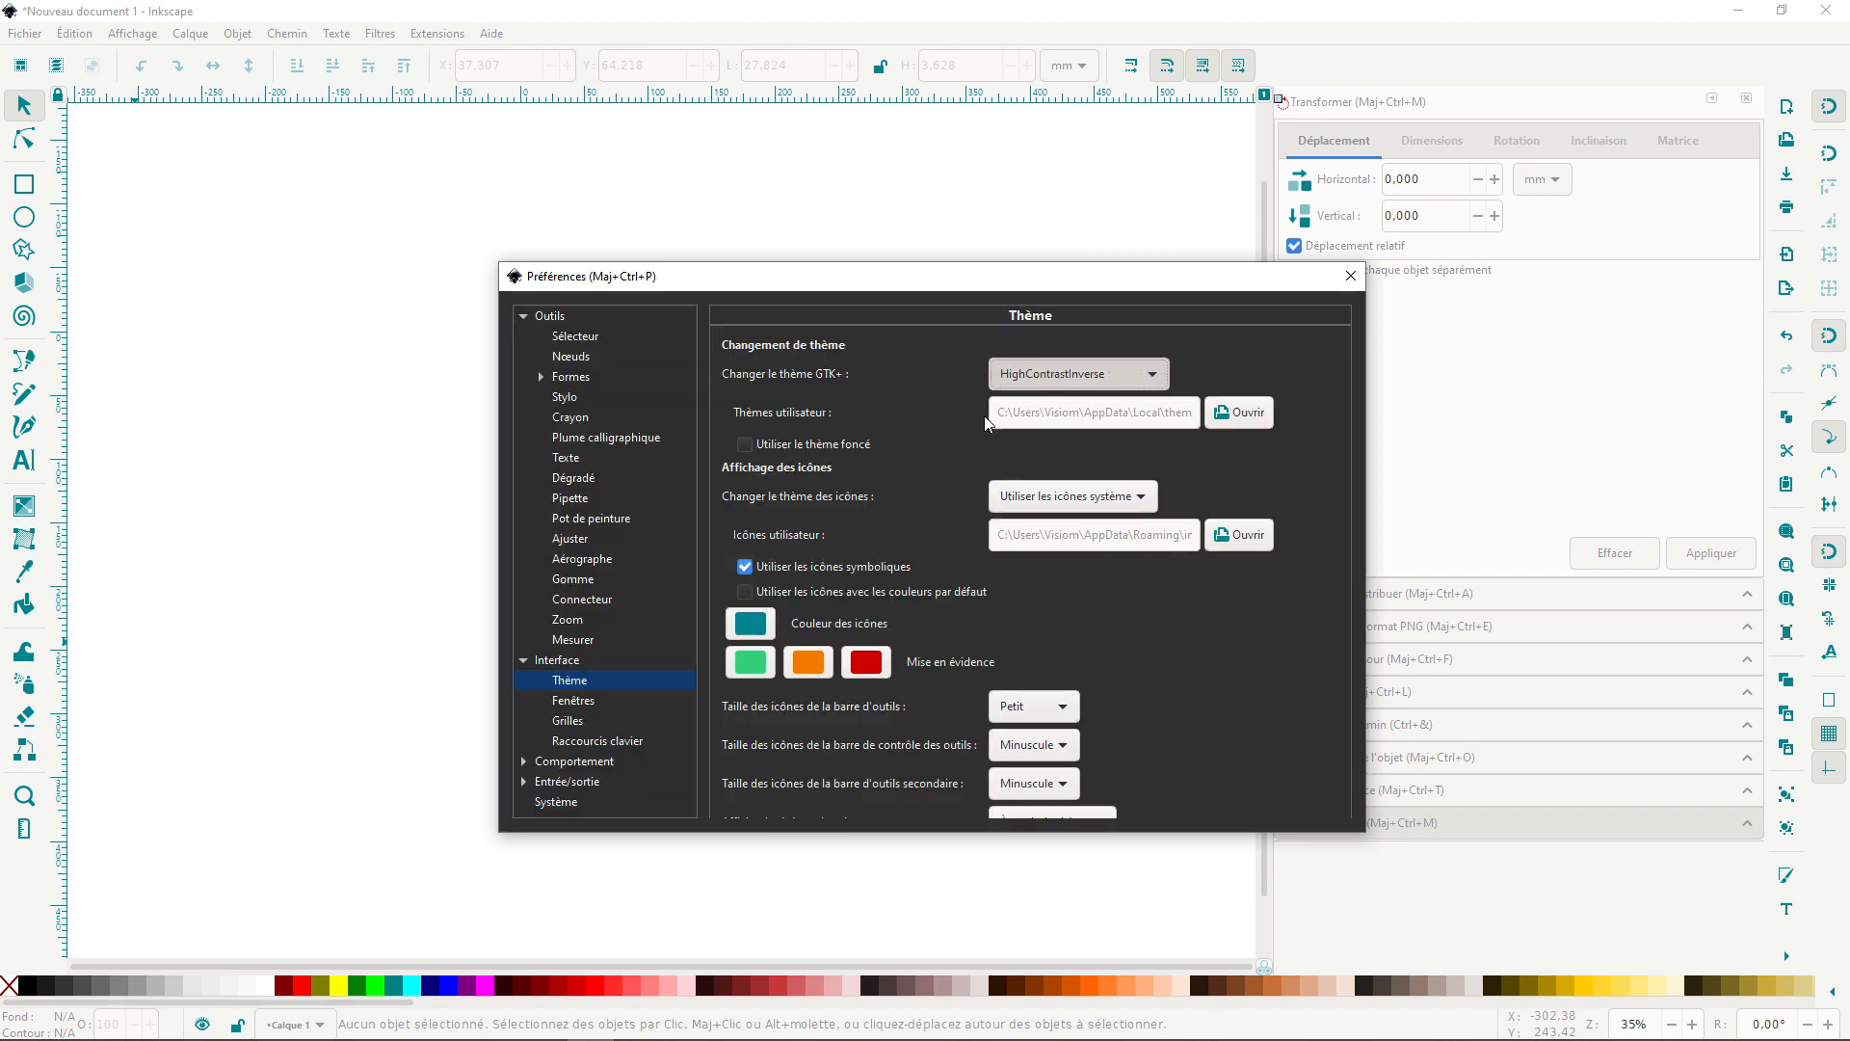
left_click(750, 624)
left_click_drag(877, 561, 971, 566)
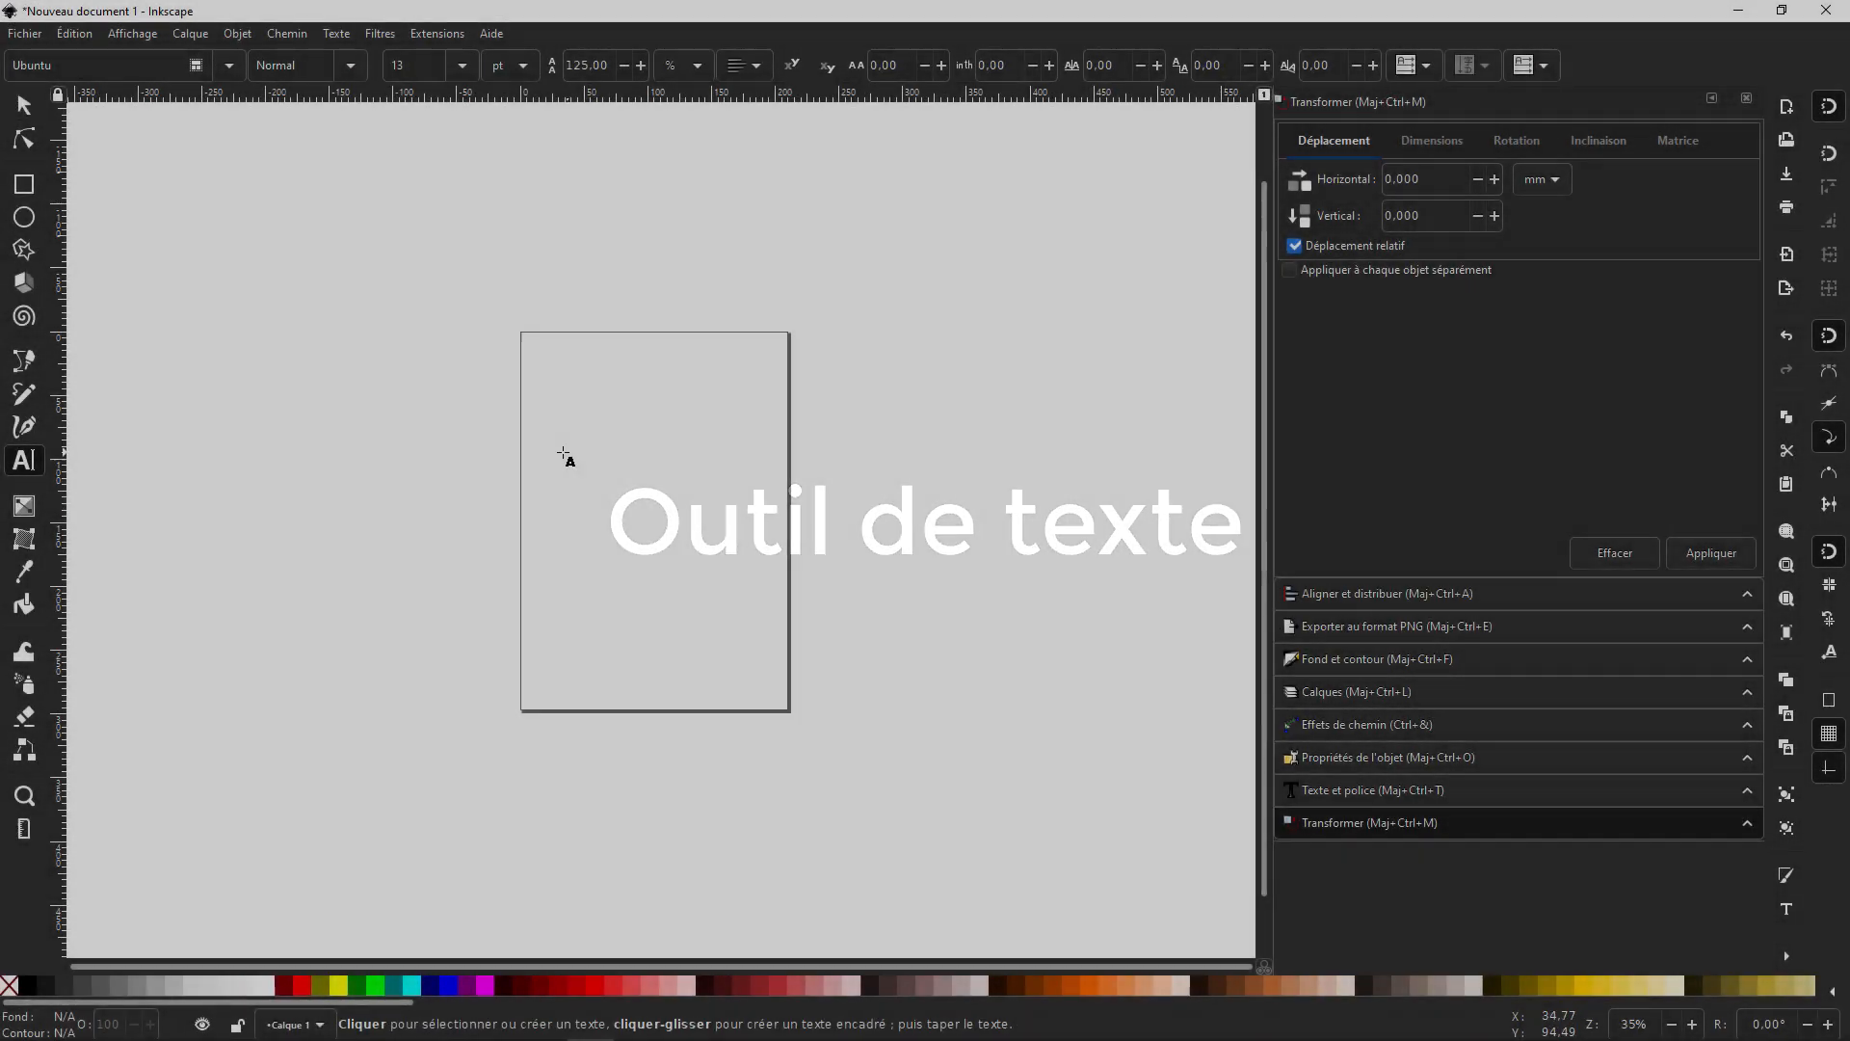
Draw a text frame on the page containing "Bonjour le monde !" and shrink the frame's width
left_click_drag(560, 435, 769, 538)
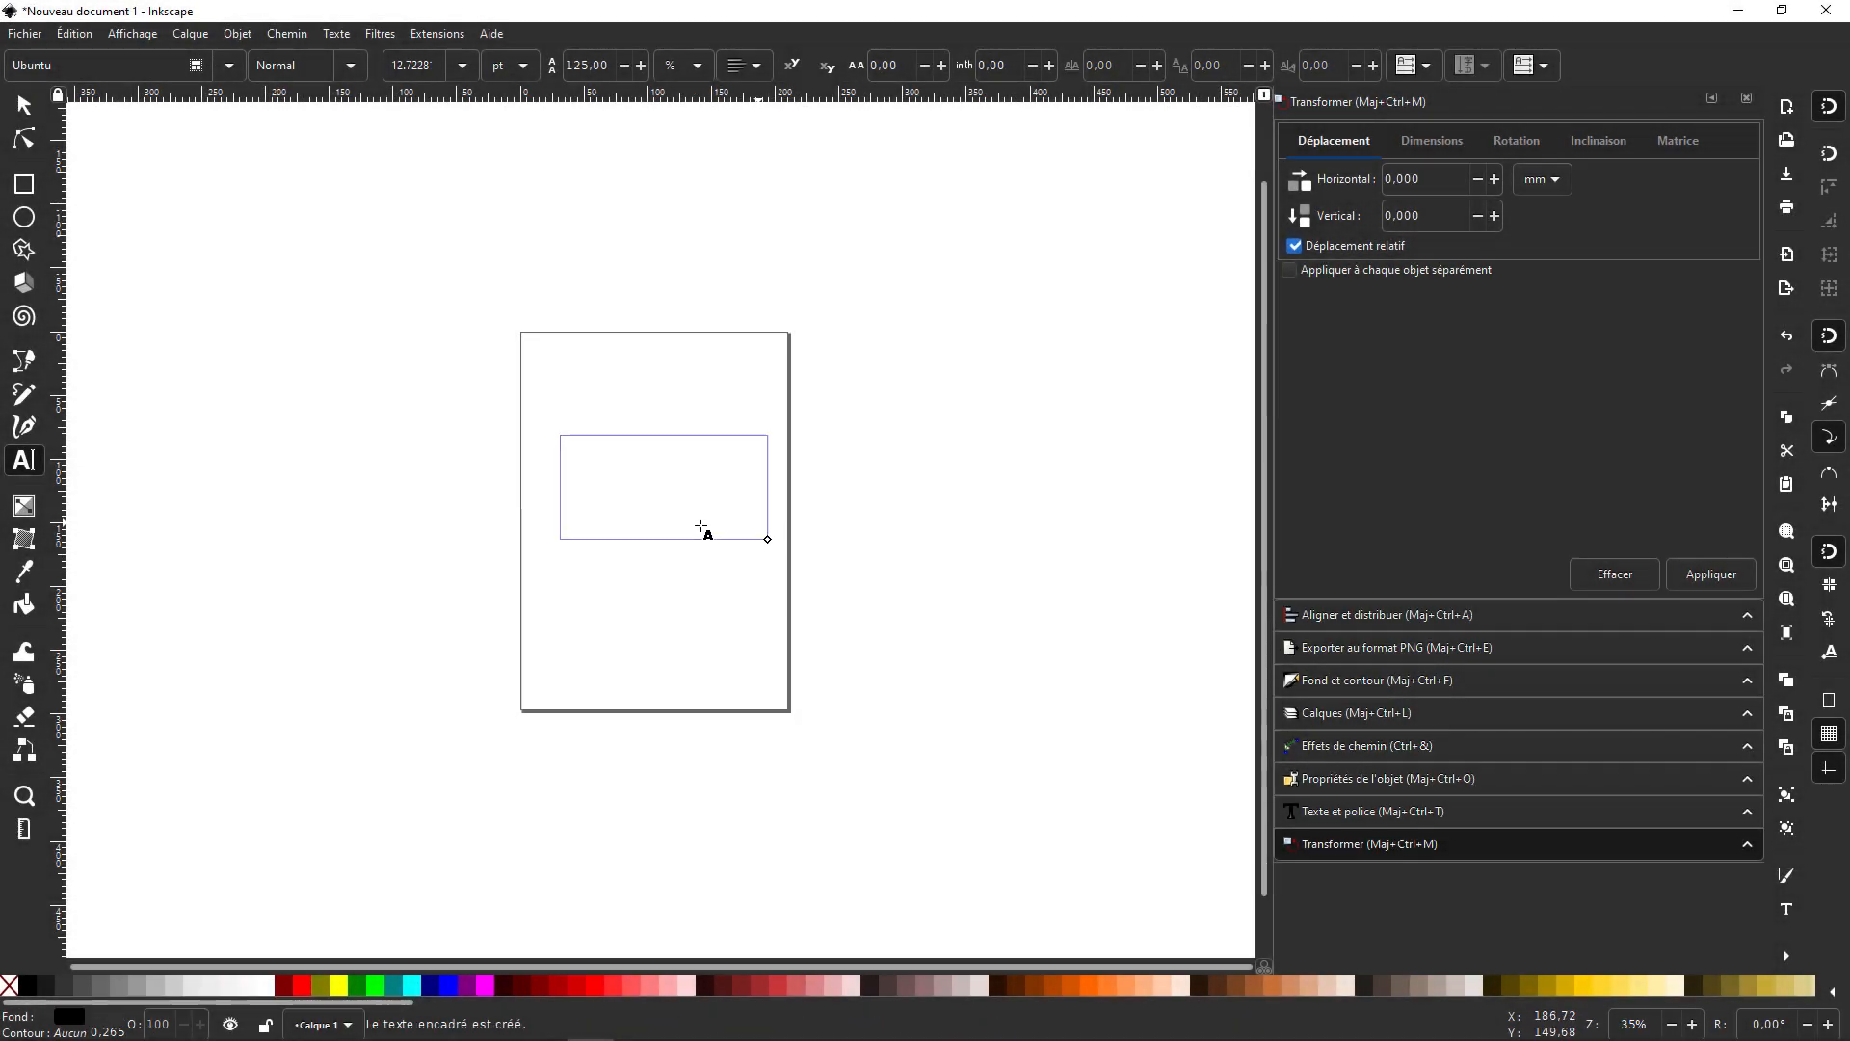
scroll(627, 528, "up", 4, "ctrl")
scroll(559, 357, "up", 2)
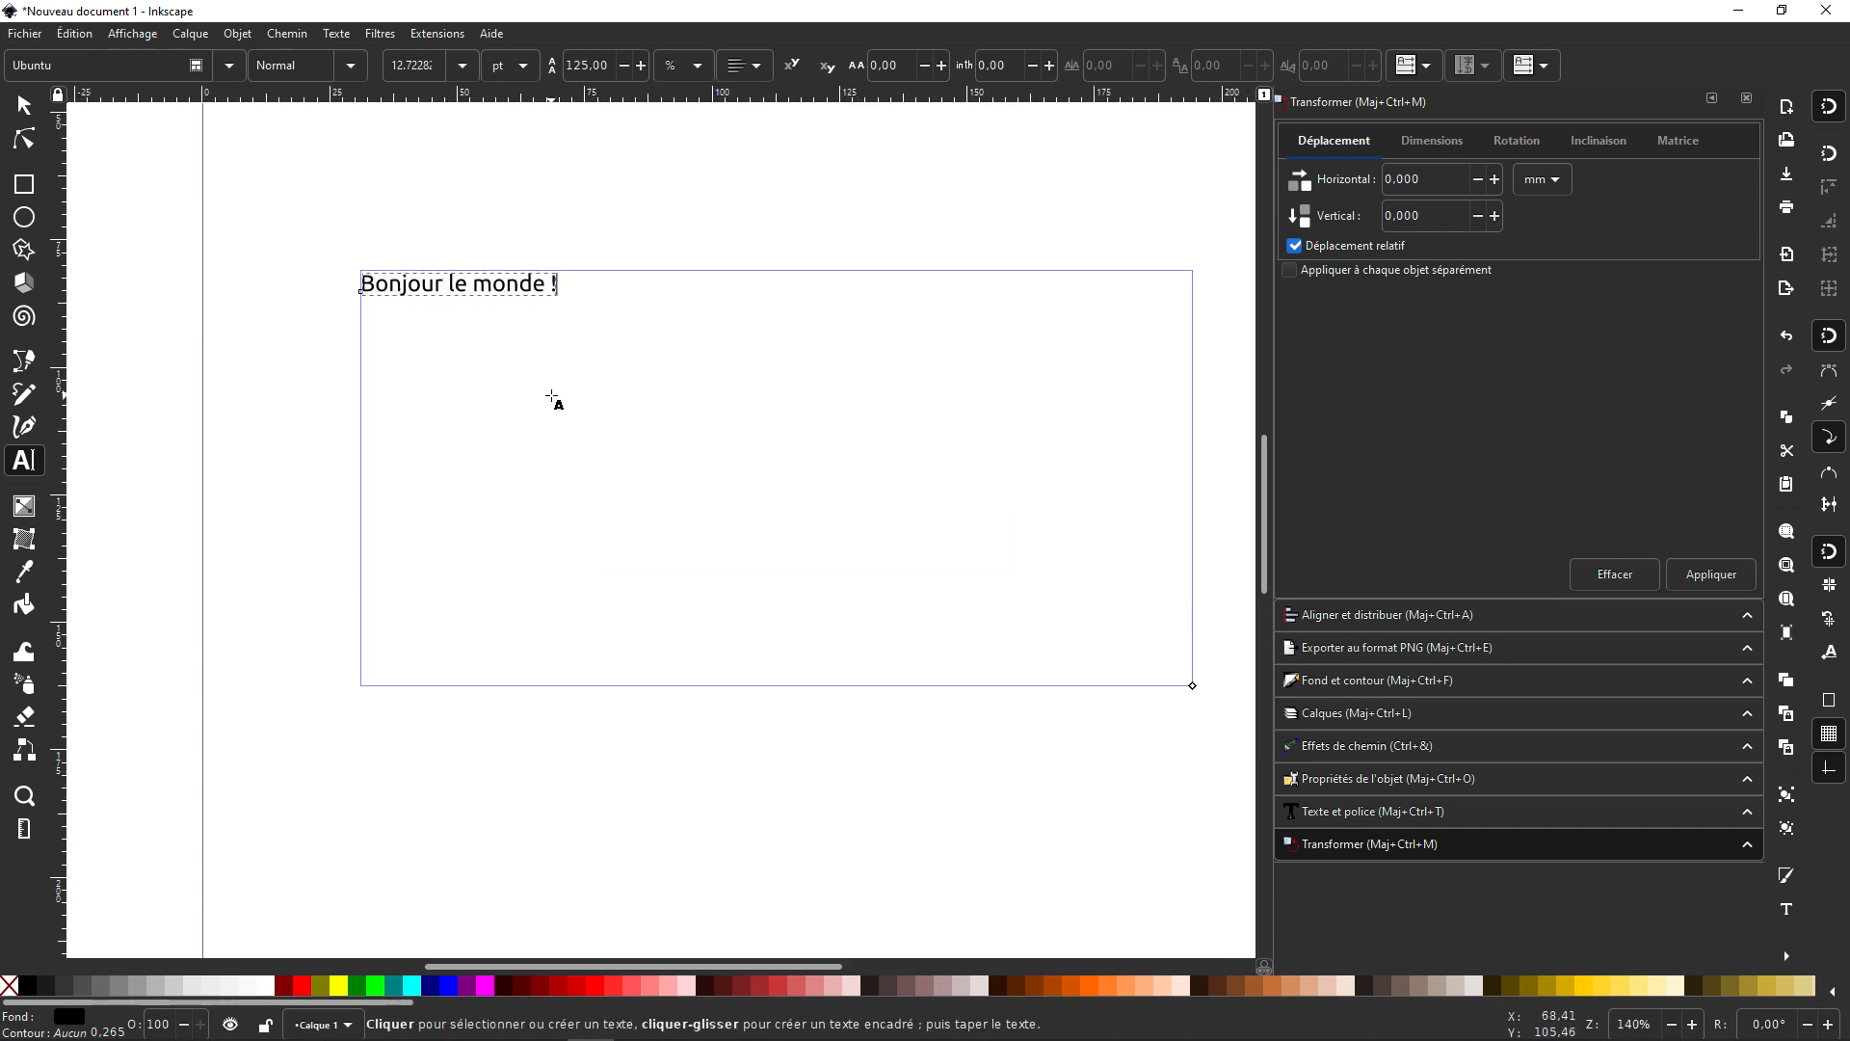
left_click_drag(1193, 688, 447, 594)
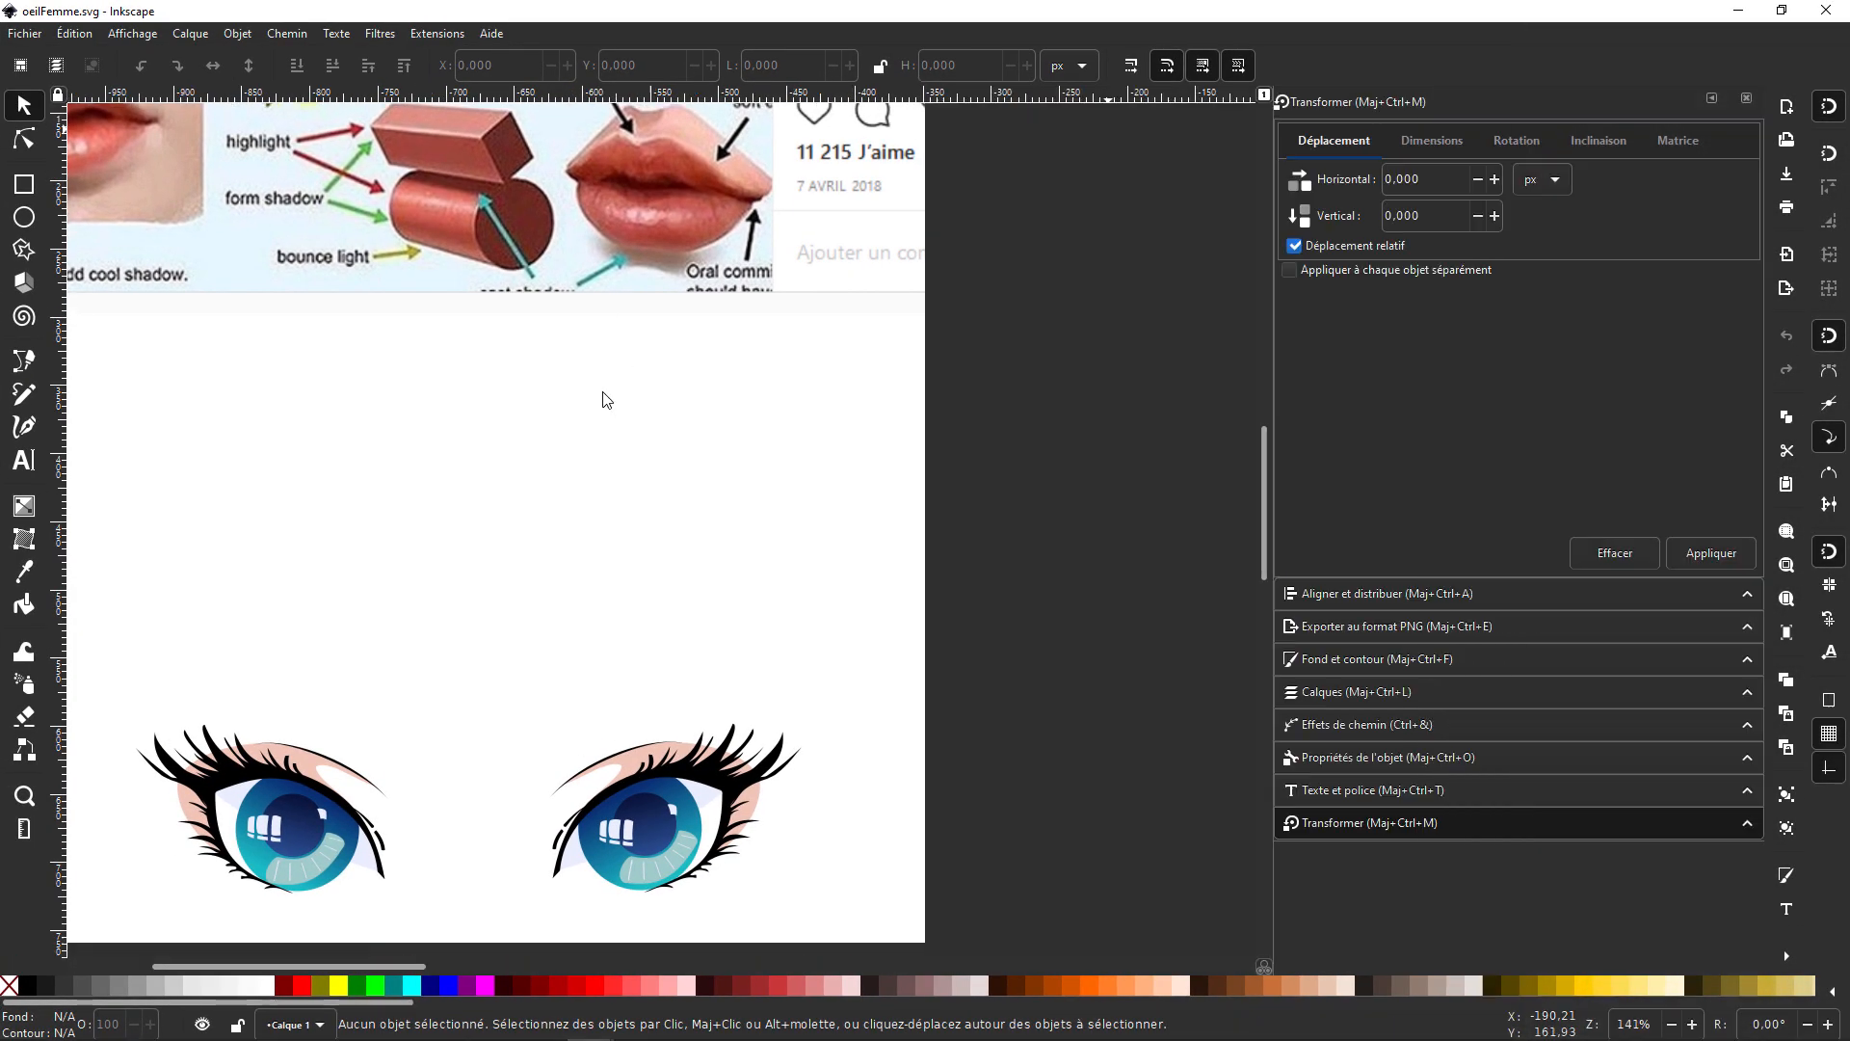
Try X-ray mode on the two eye drawings in oeilFemme.svg and switch it off again
scroll(611, 517, "down", 6)
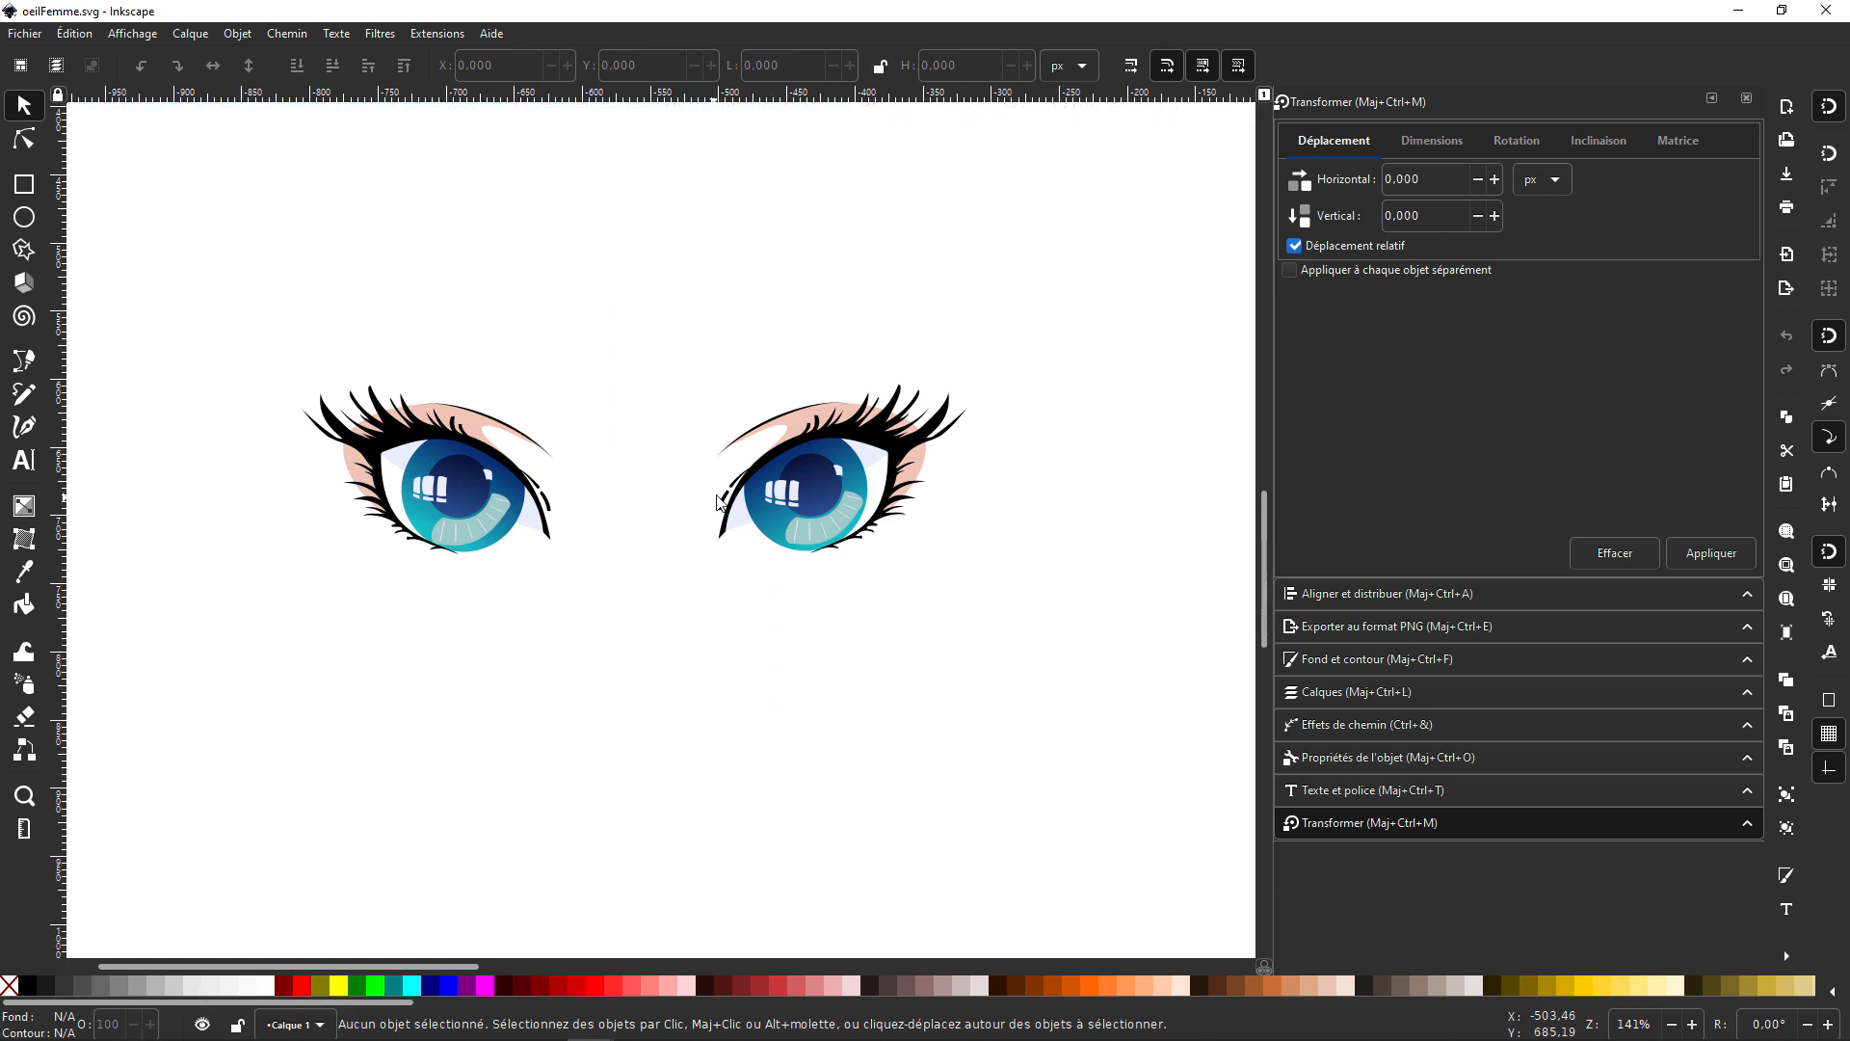
scroll(717, 500, "up", 1)
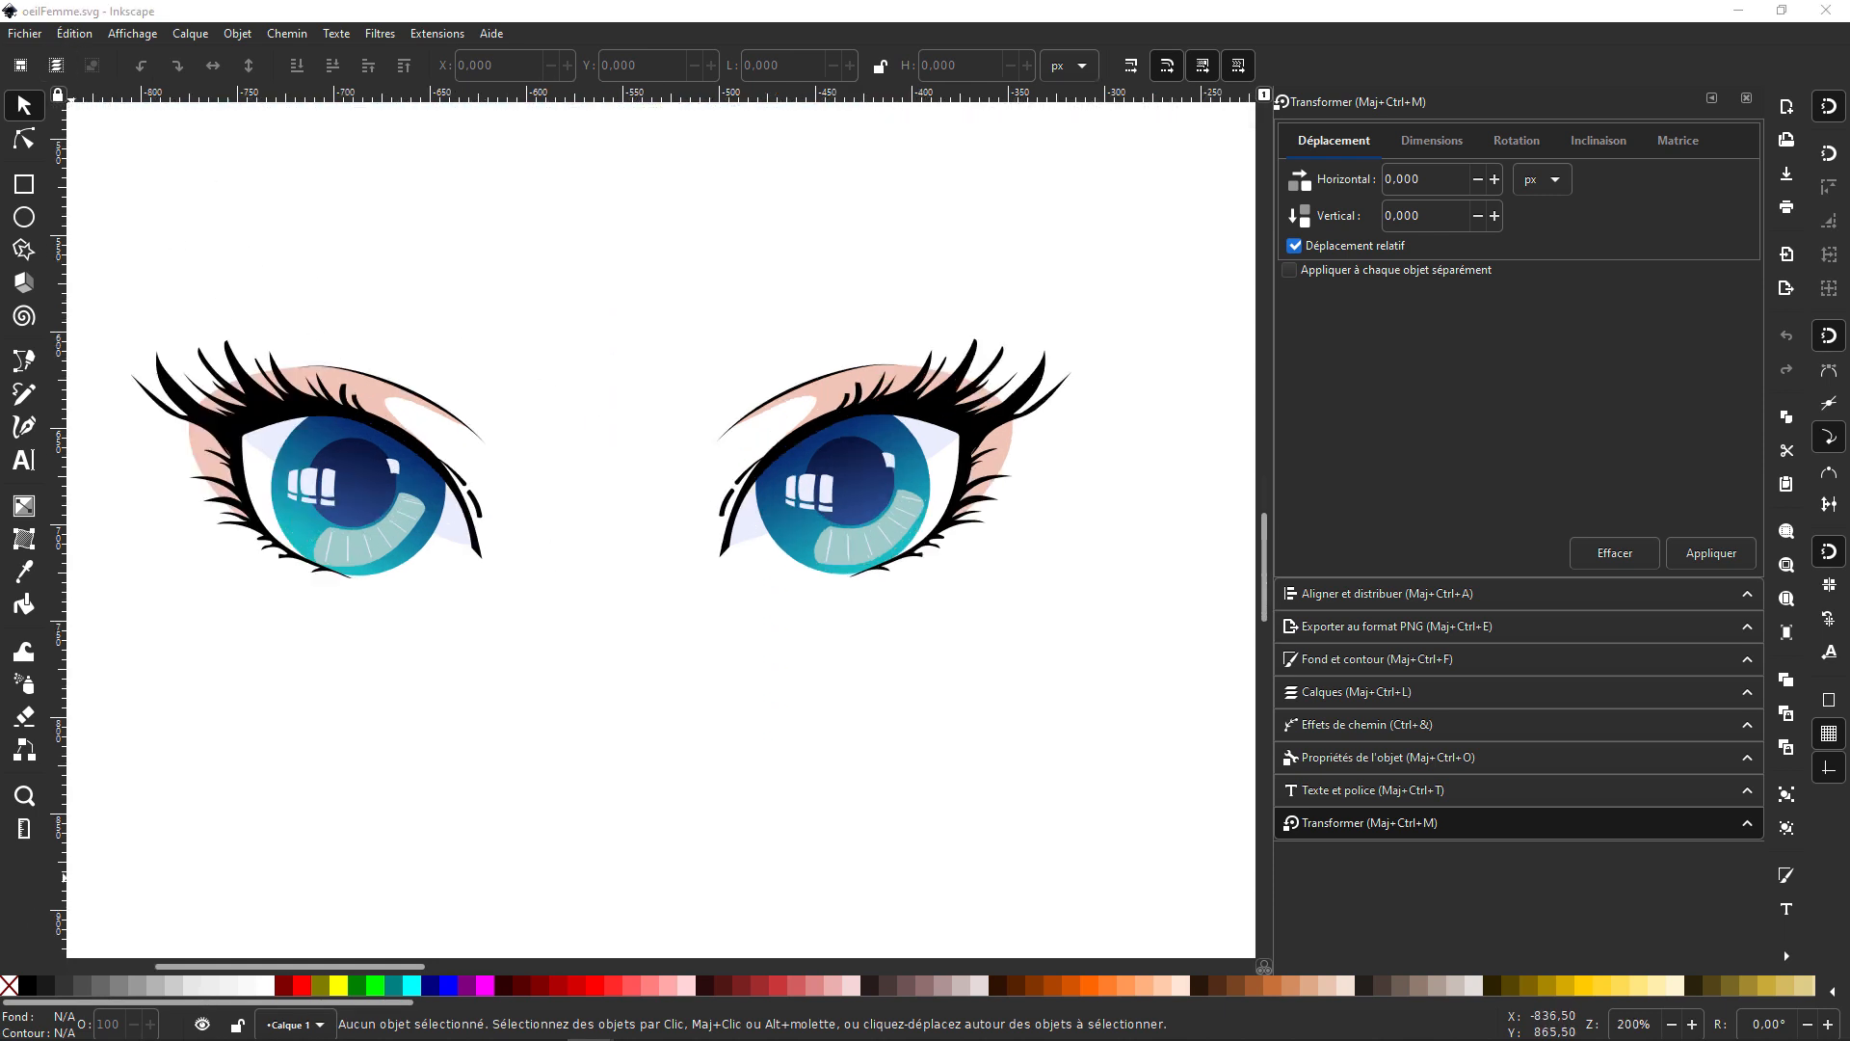
left_click(86, 37)
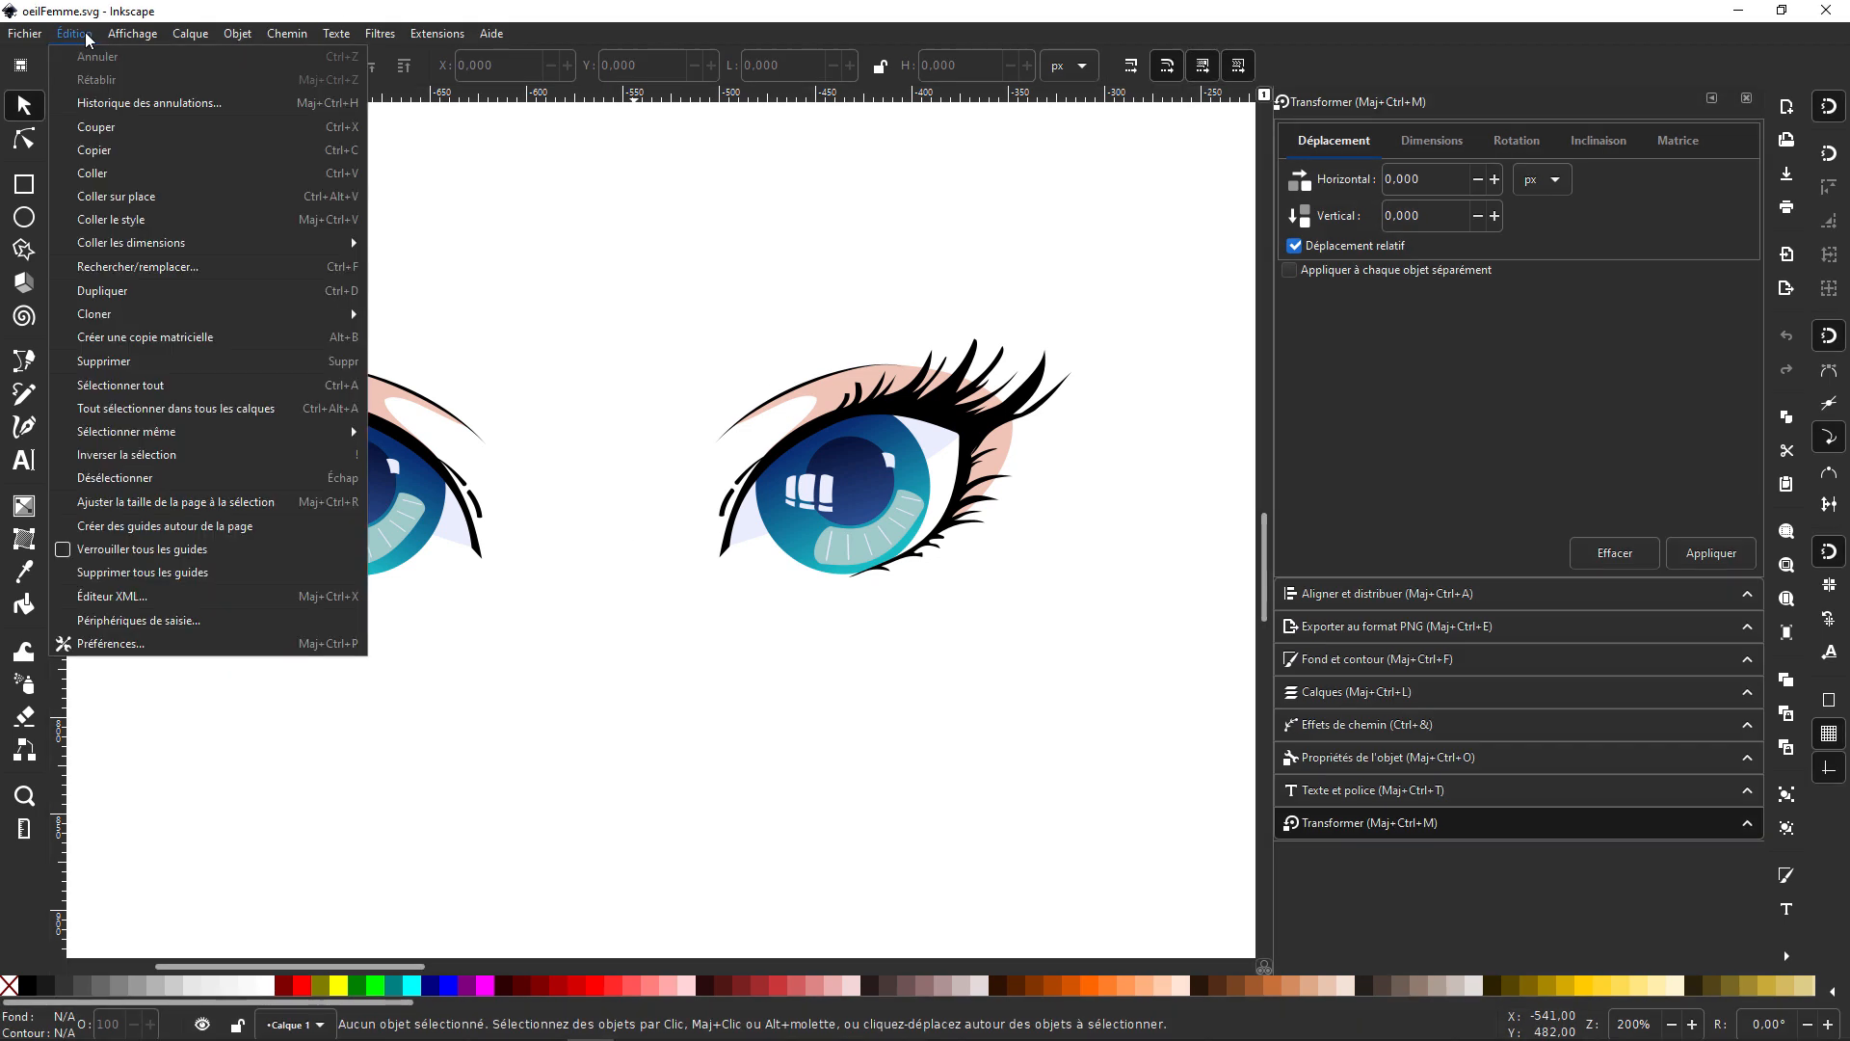
mouse_move(145, 39)
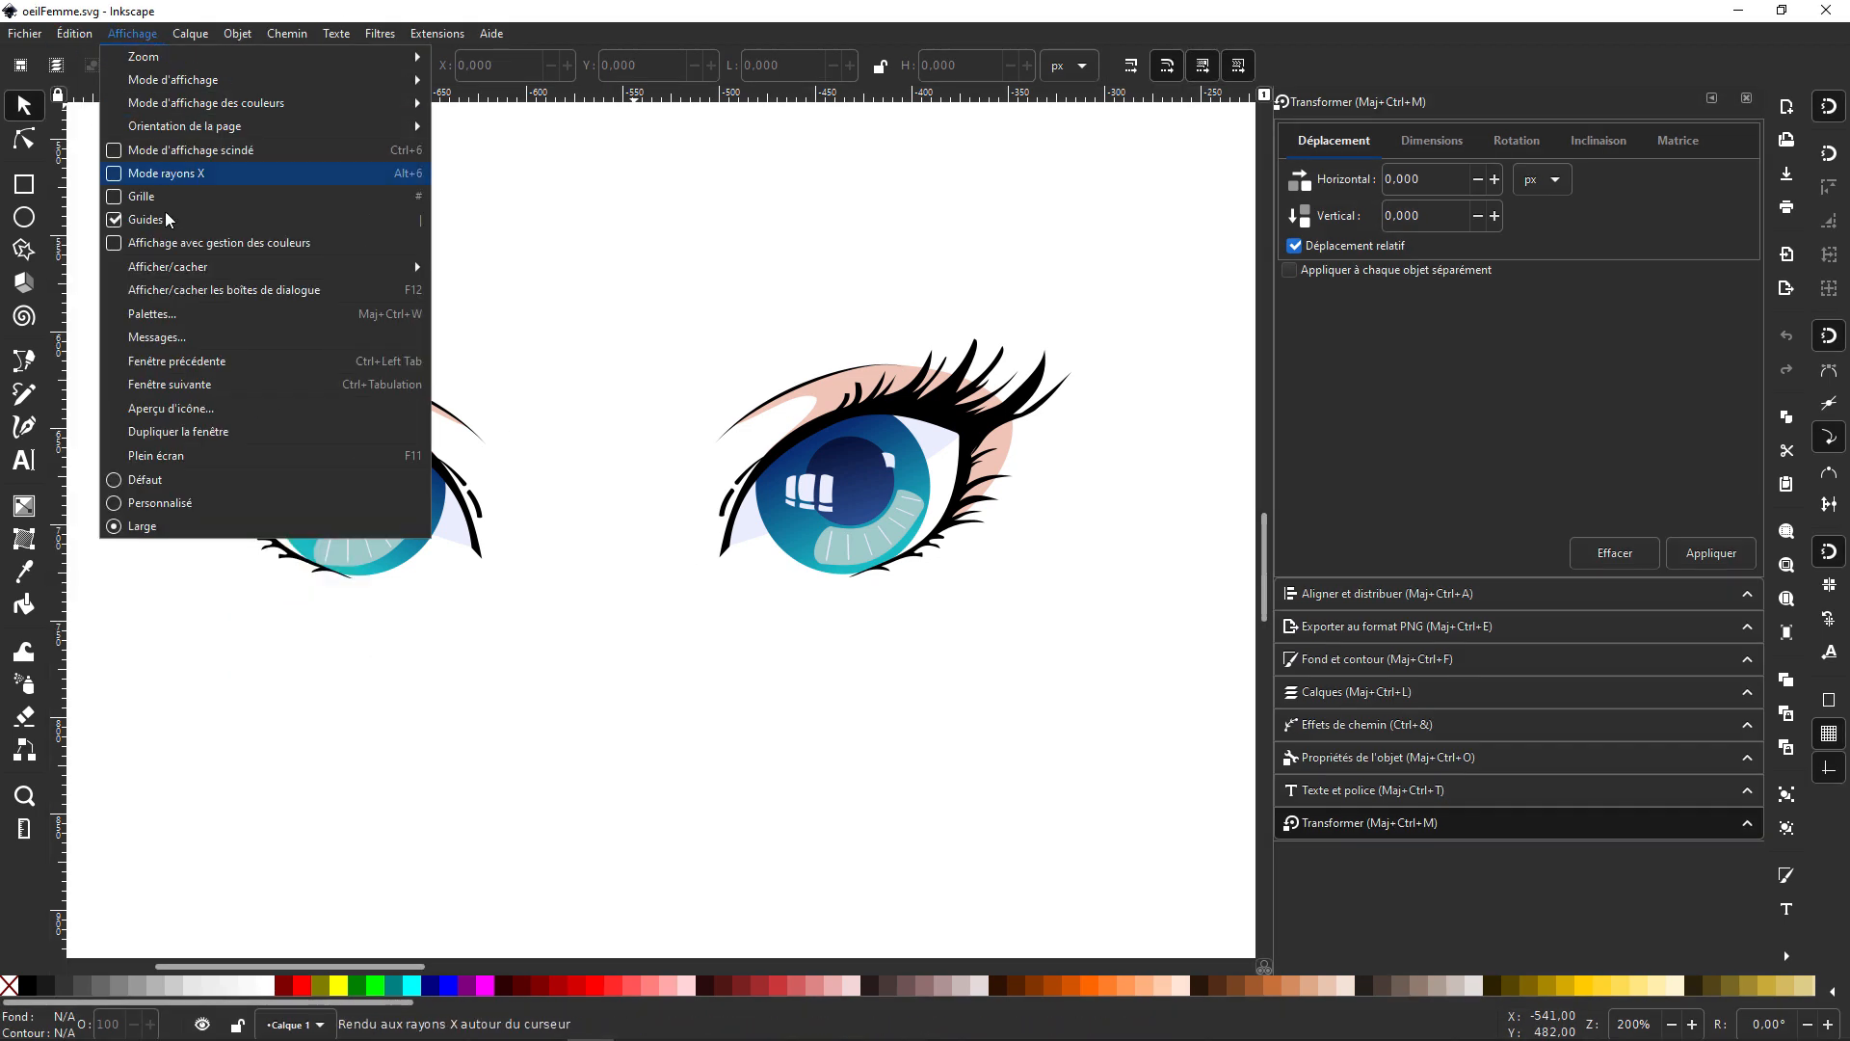
left_click(162, 180)
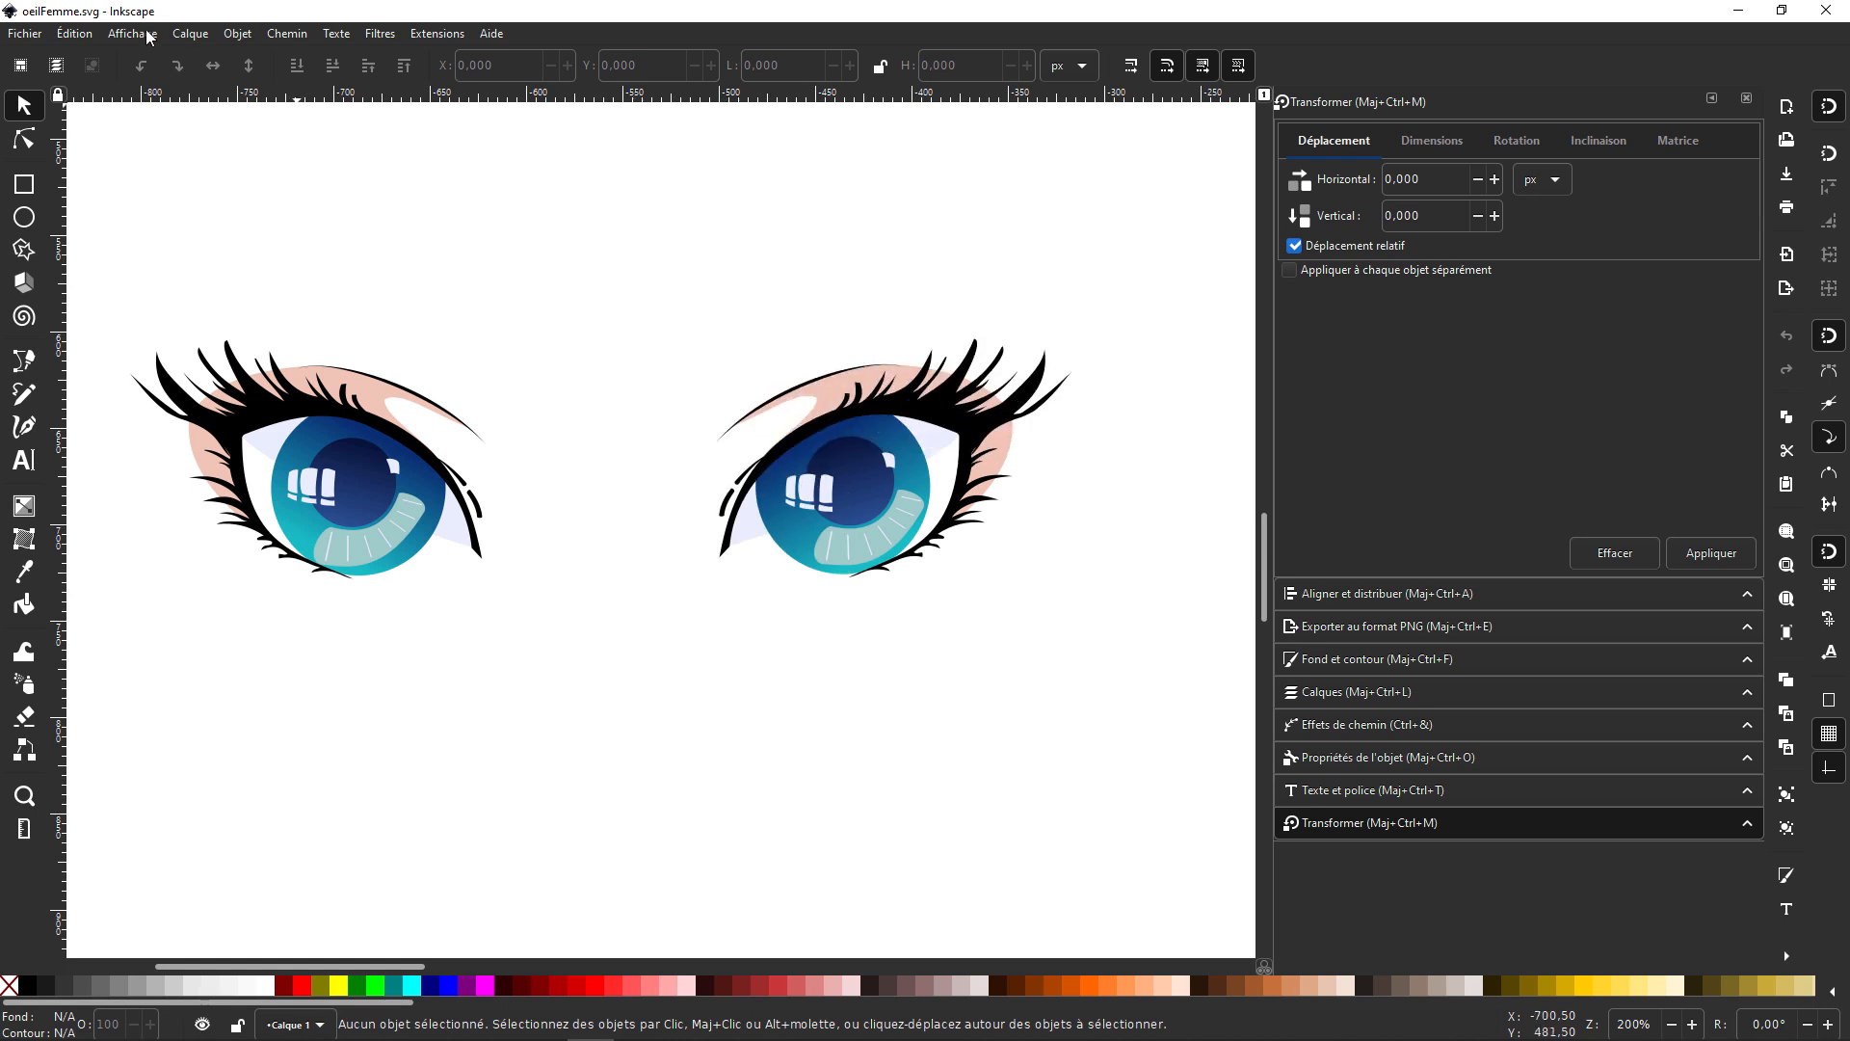
left_click(75, 34)
mouse_move(161, 36)
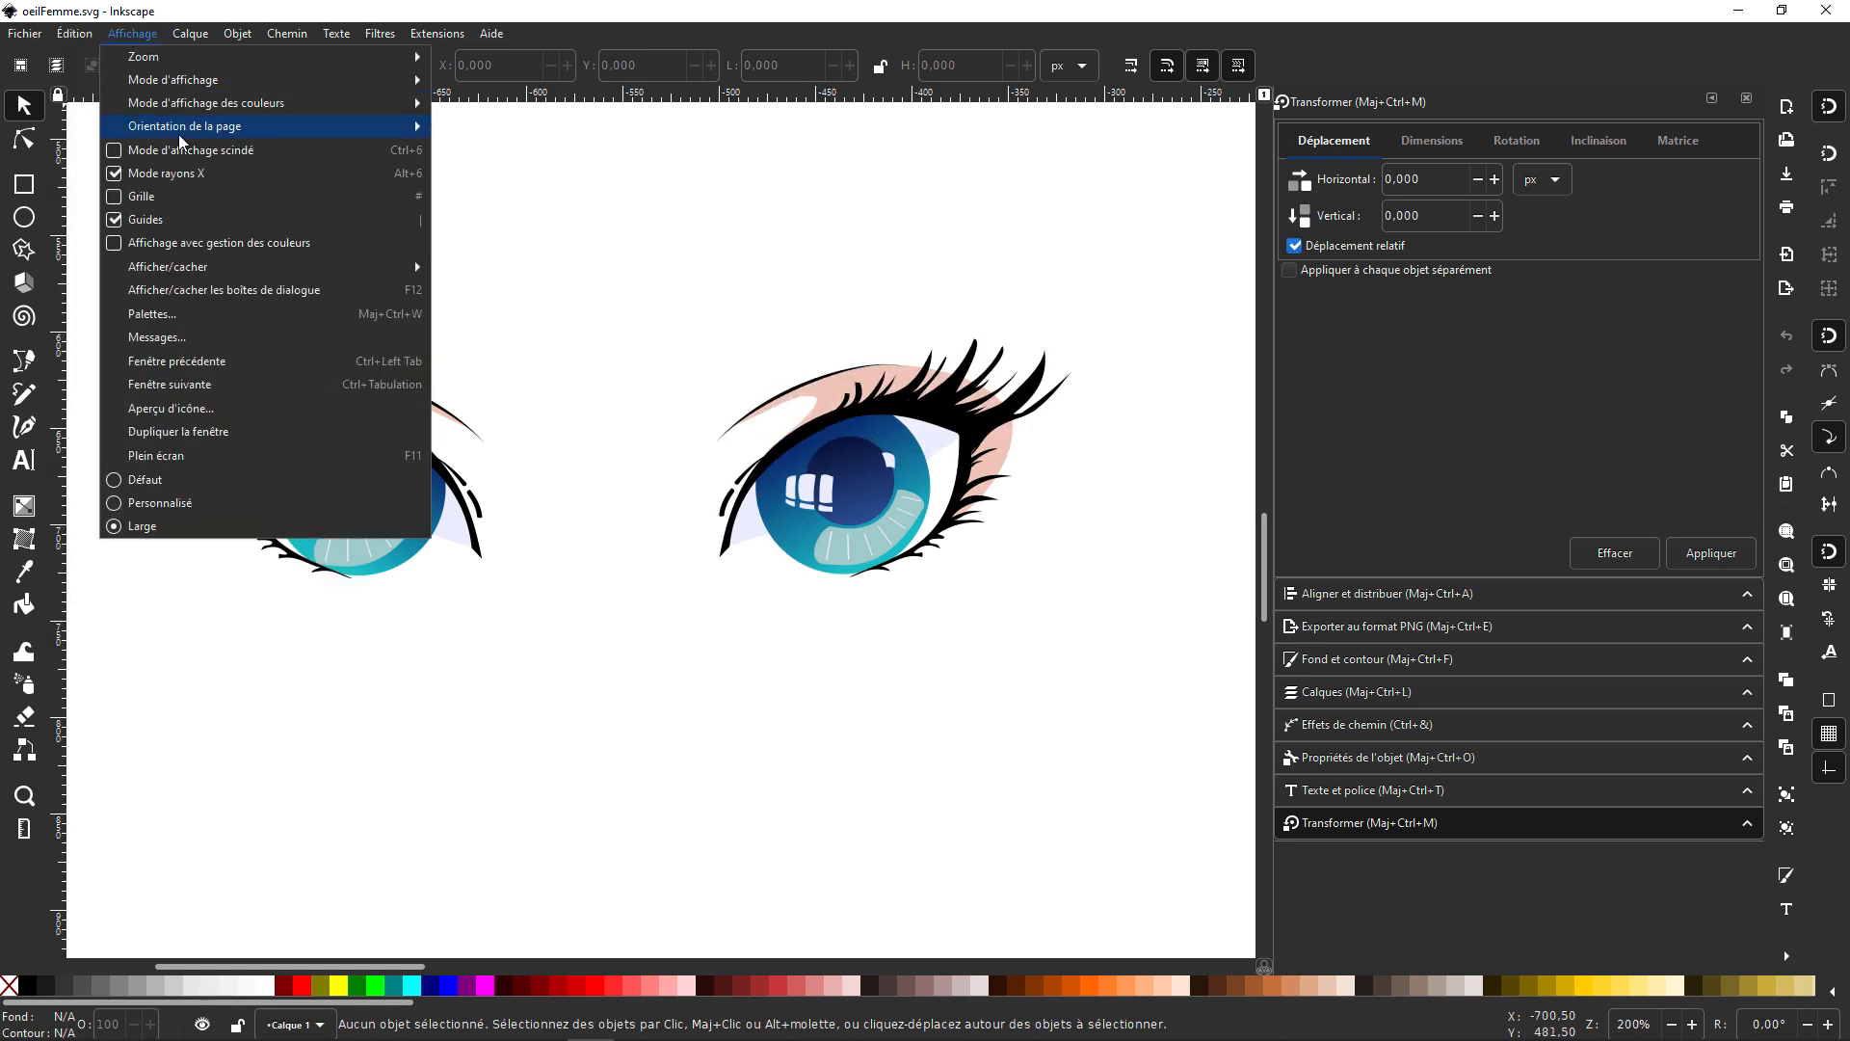
left_click(145, 173)
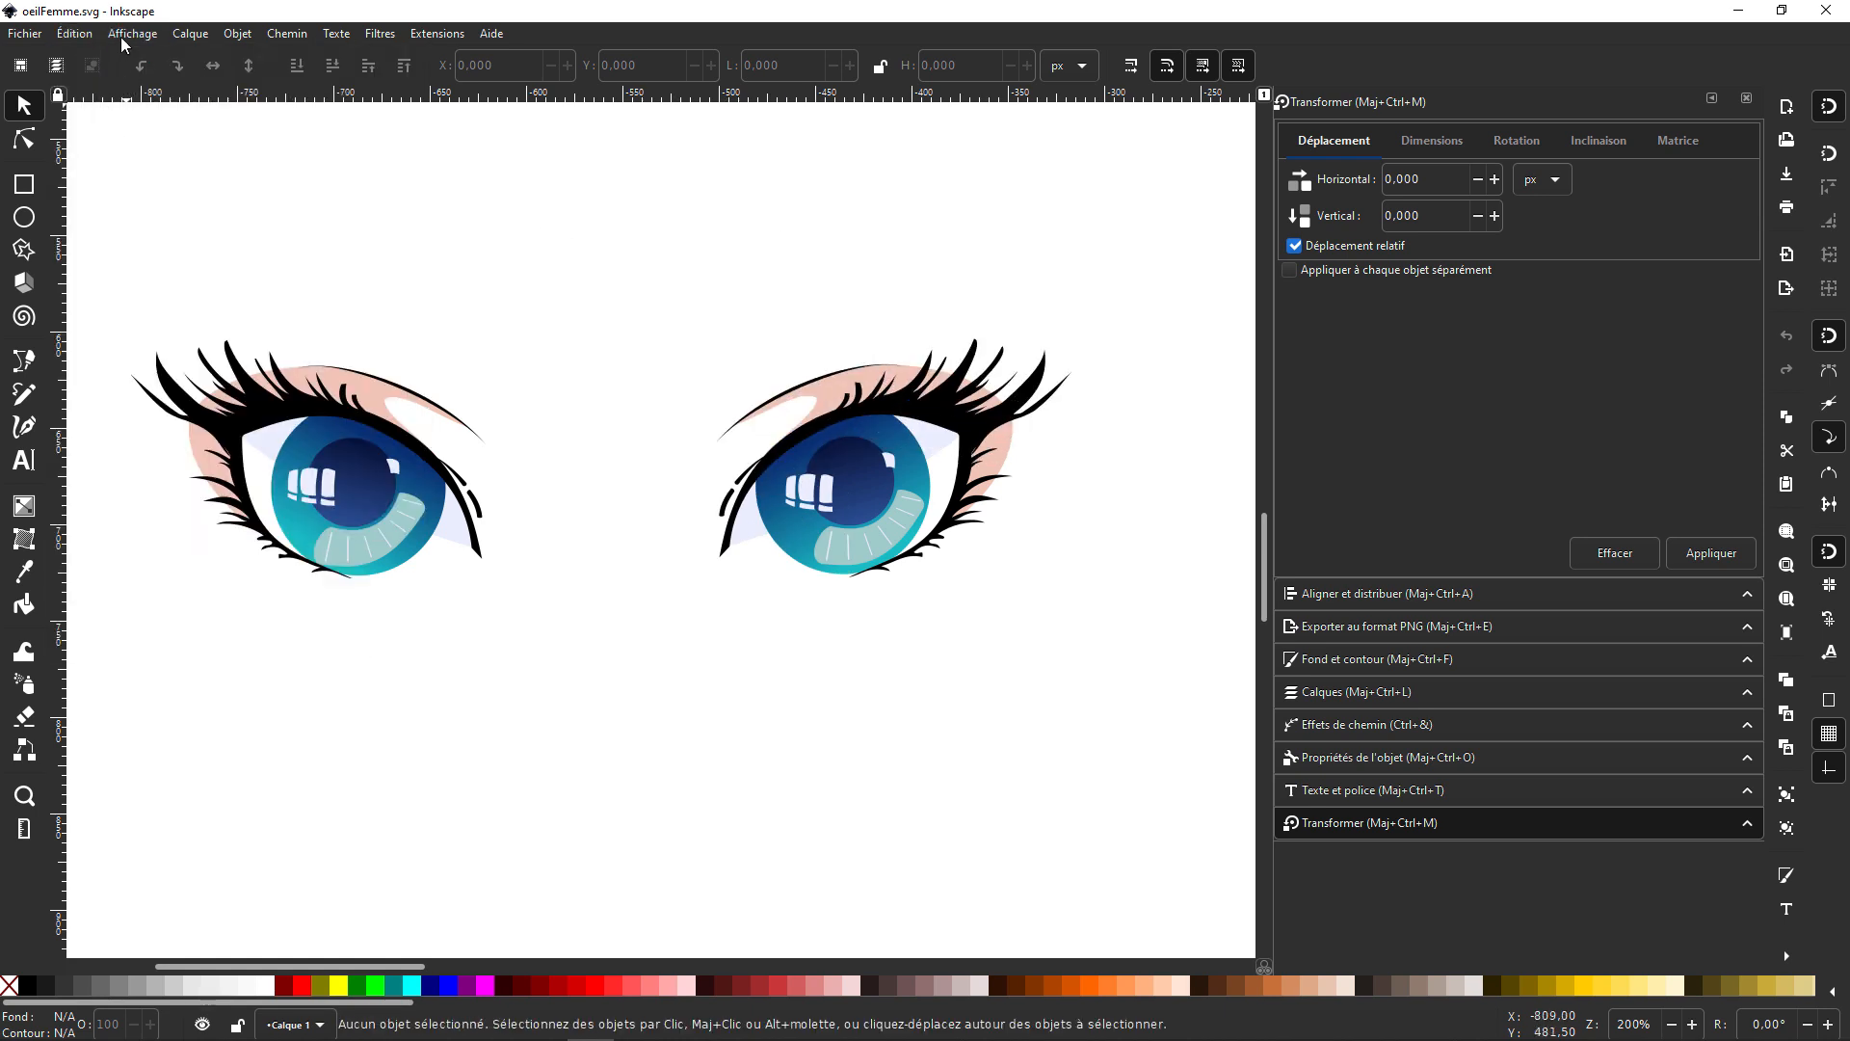
Enable the split display mode, move its divider across the left eye and flip the outline view to that eye's outer half
left_click(125, 35)
left_click(114, 154)
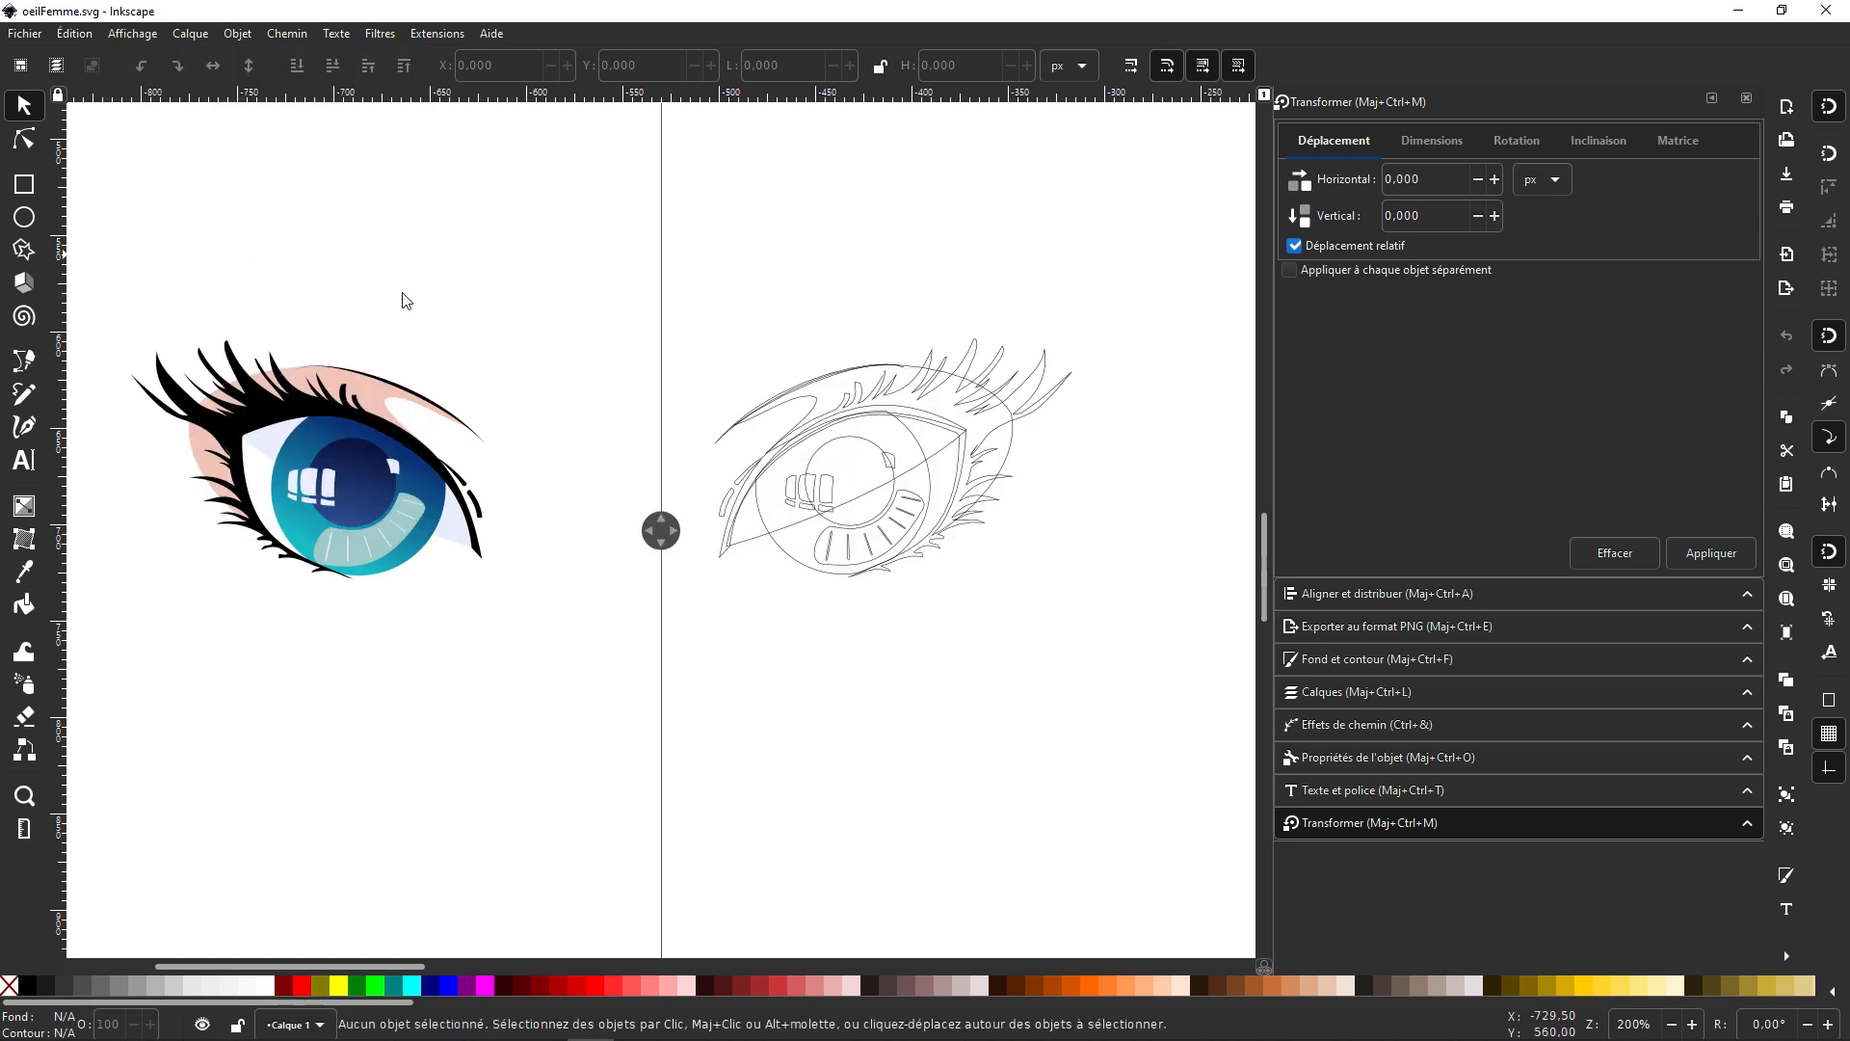
left_click_drag(672, 536, 378, 457)
left_click(401, 509)
left_click(399, 507)
left_click(765, 485)
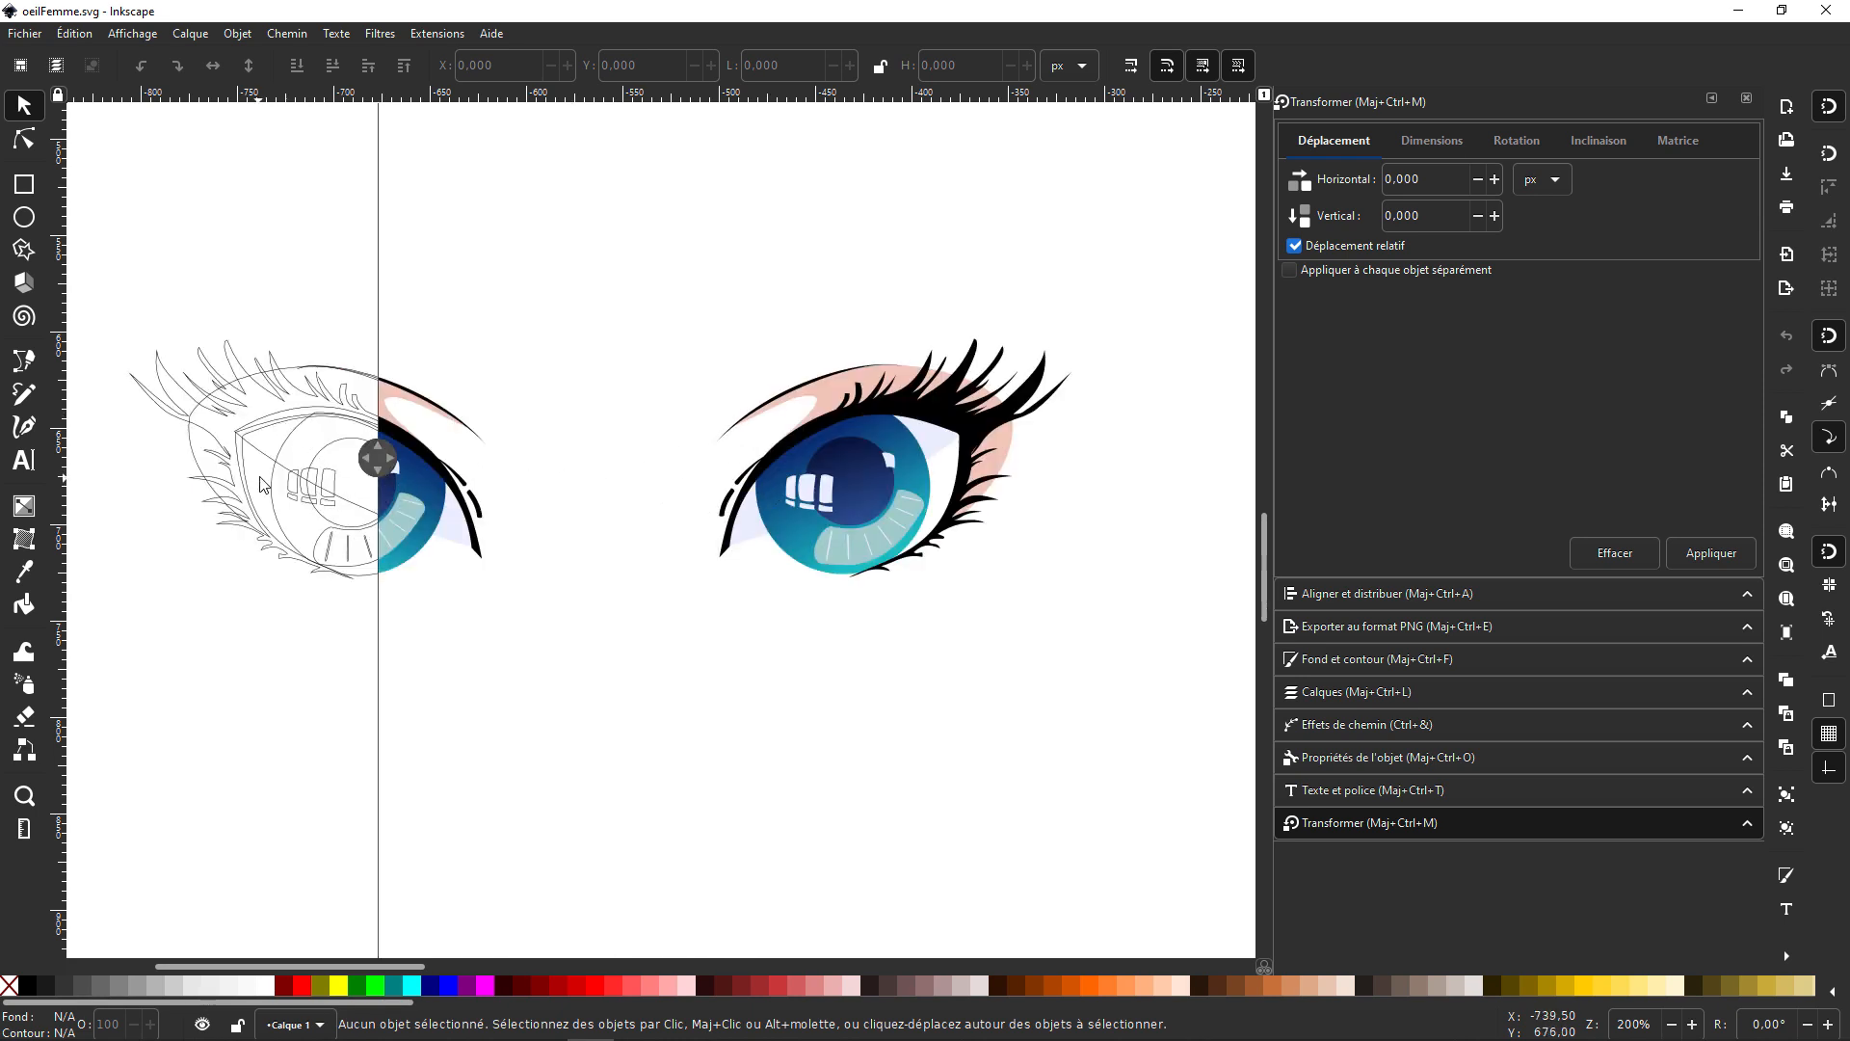
Try moving the left eye in the split view and undo the move
scroll(260, 485, "up", 2, "ctrl")
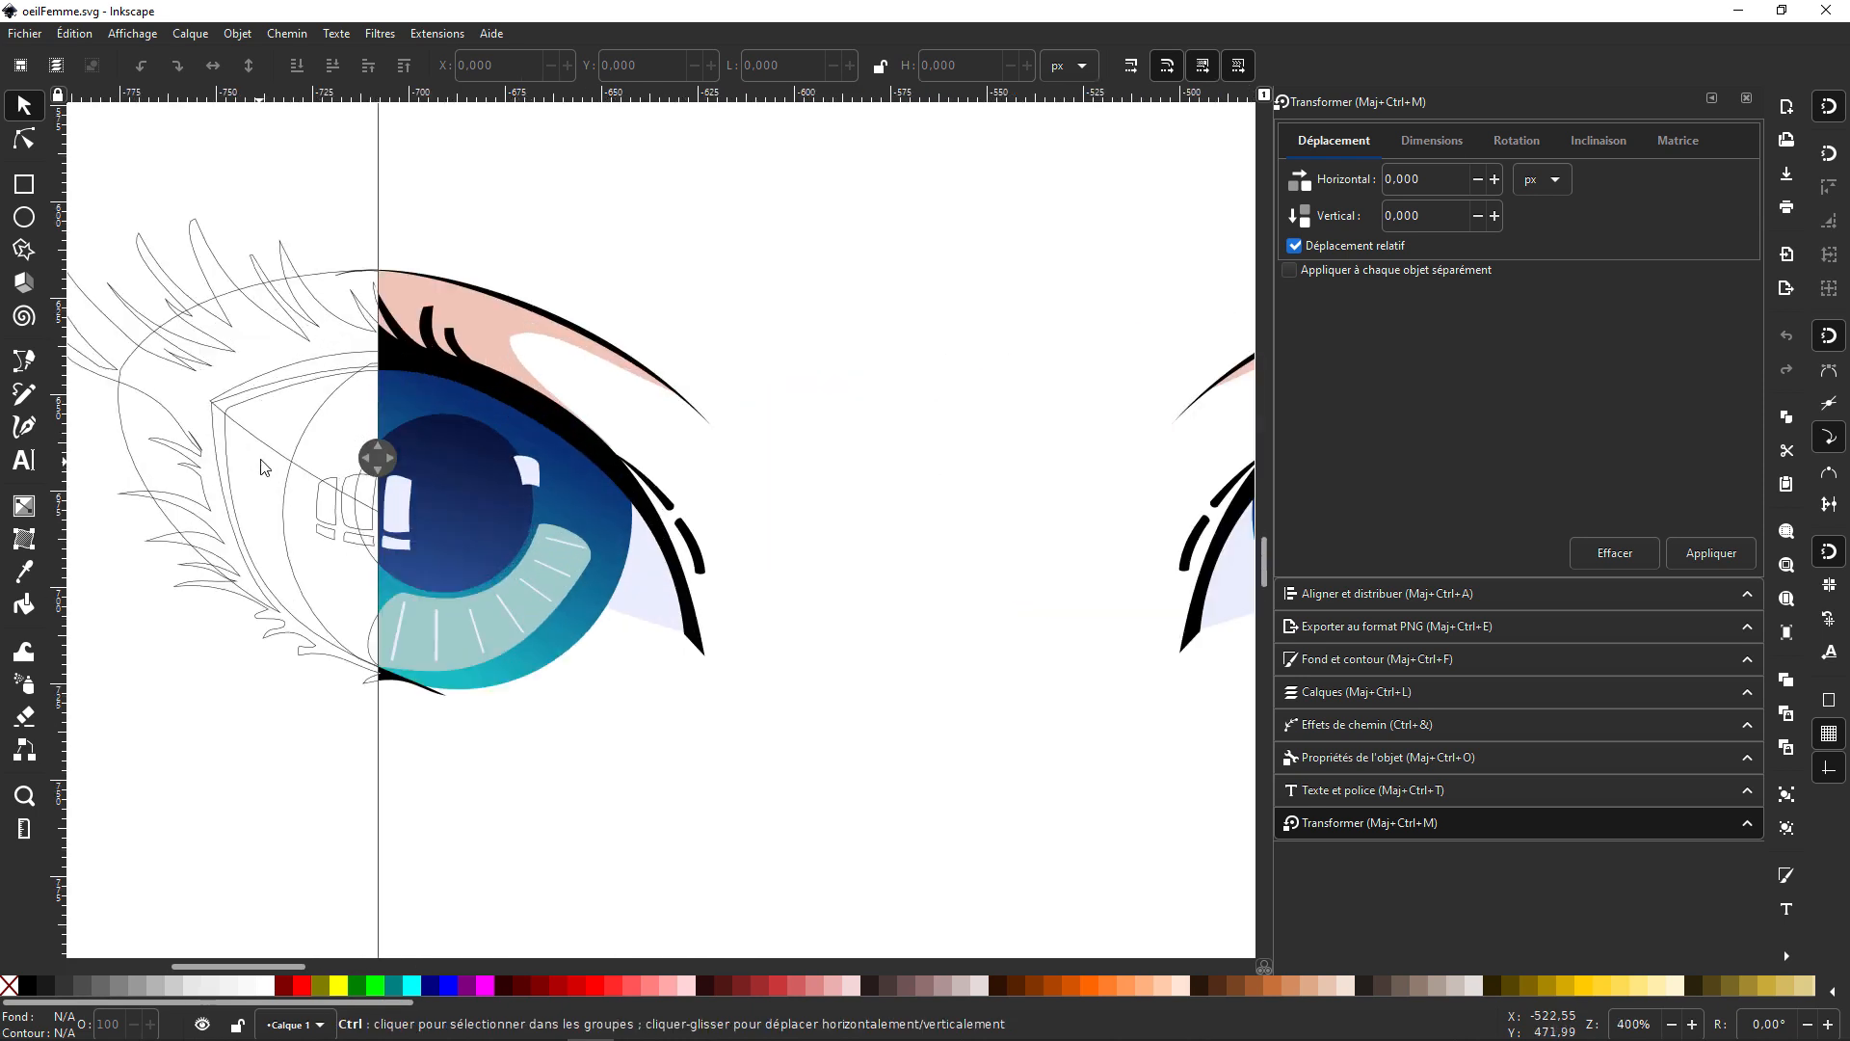
left_click(313, 478)
left_click_drag(313, 478, 766, 323)
key("ctrl+z")
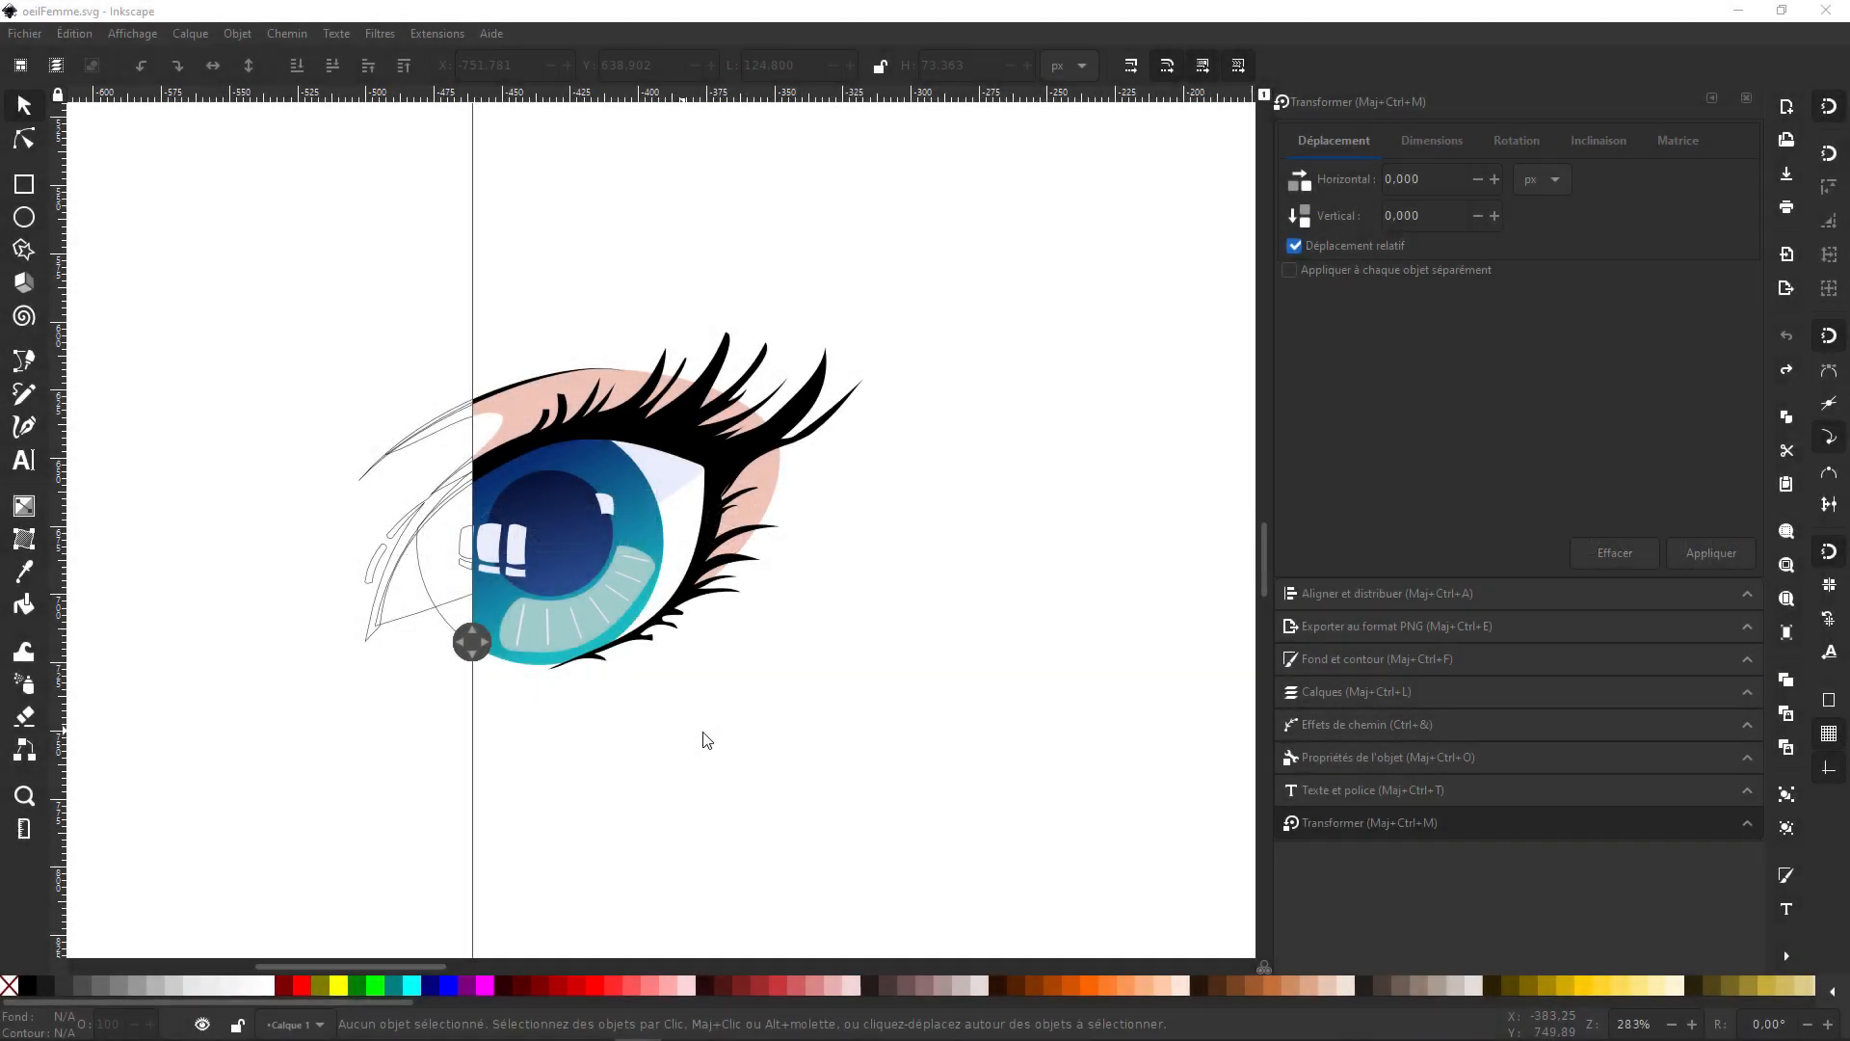
Enable on-canvas alignment and try aligning the right eye's pupil circle and iris with the on-canvas handles
left_click(1357, 597)
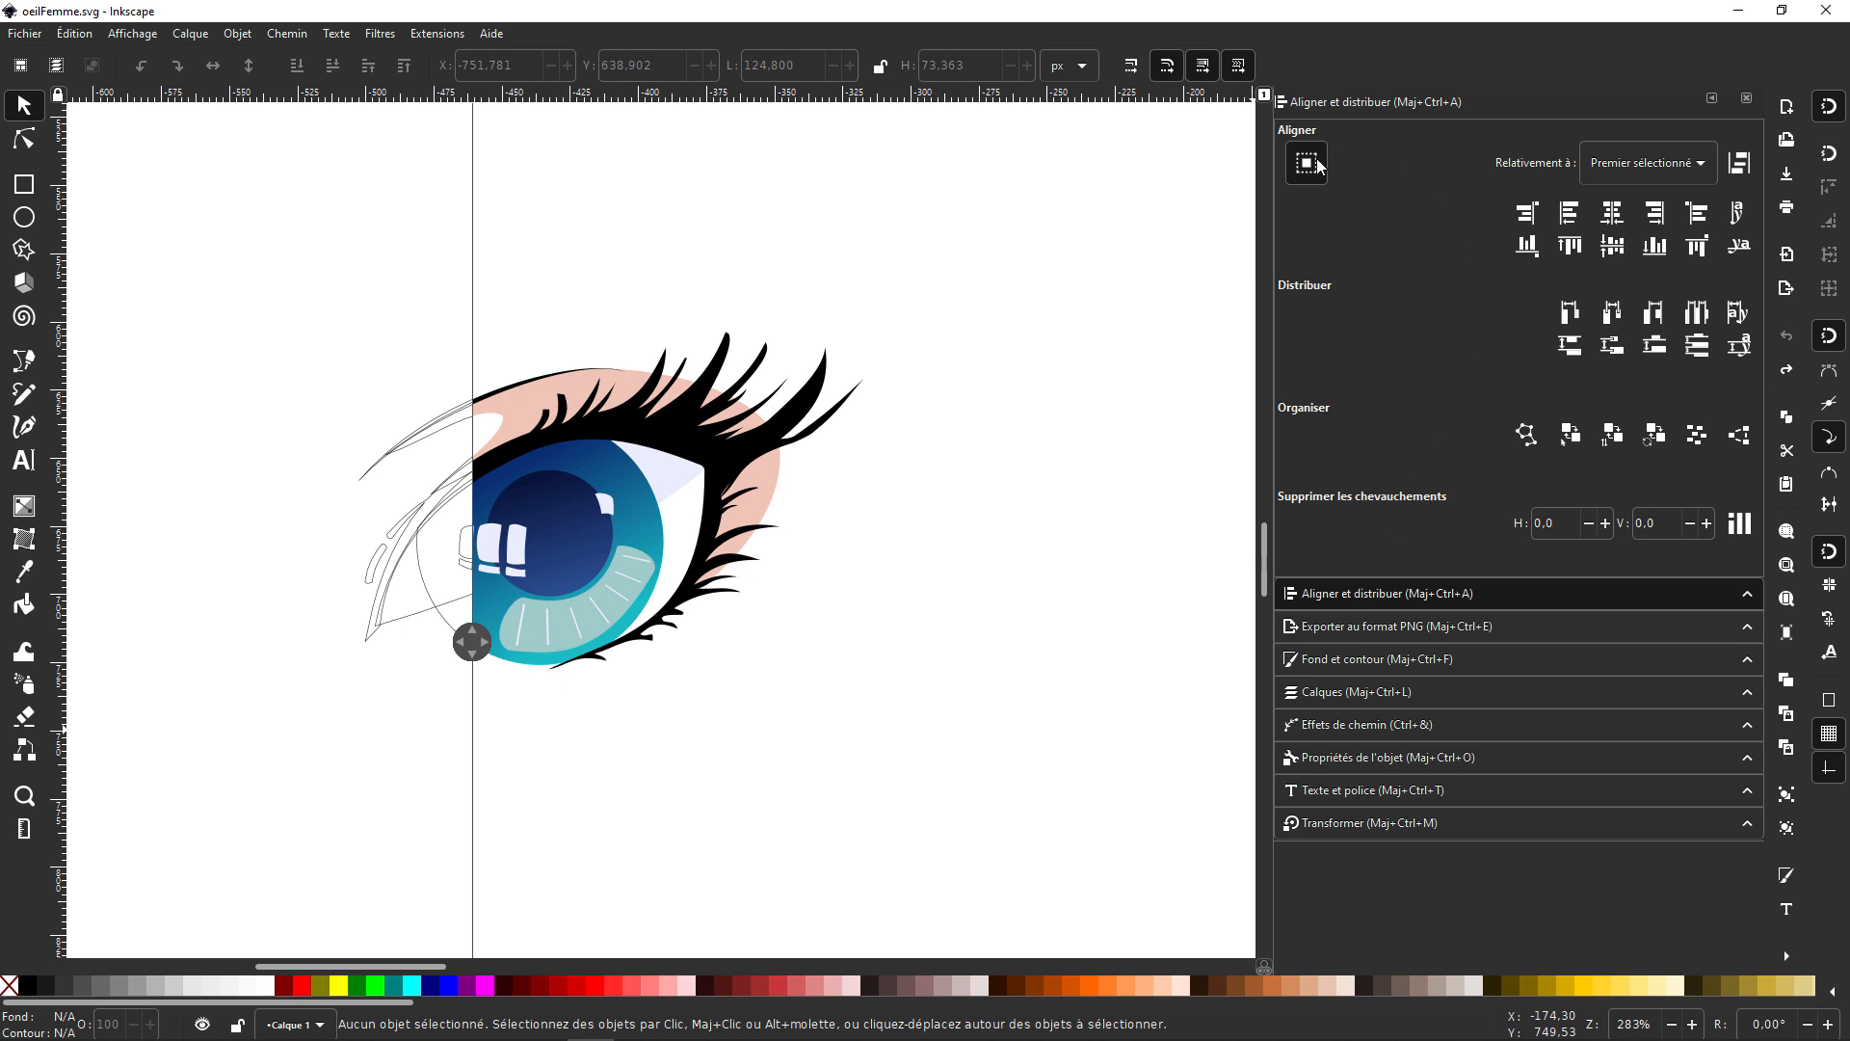
left_click(1308, 163)
left_click(586, 536)
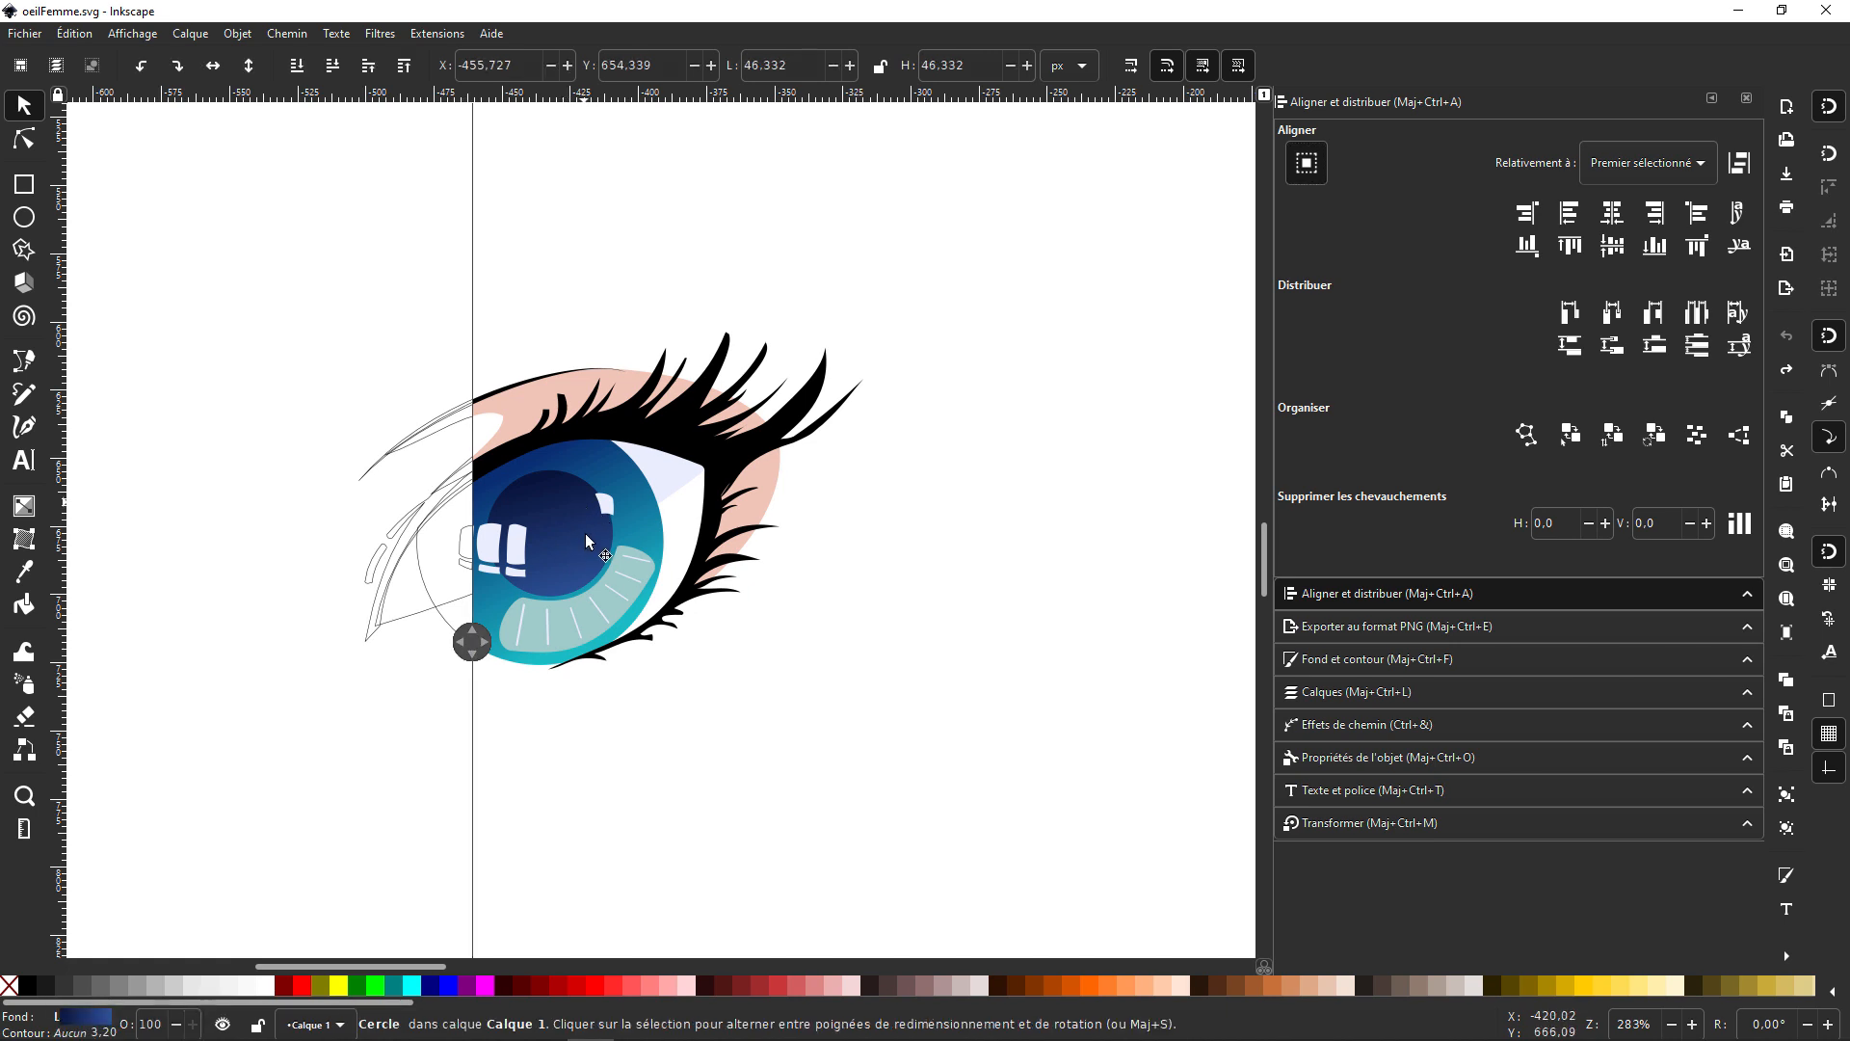
left_click(609, 463, "shift")
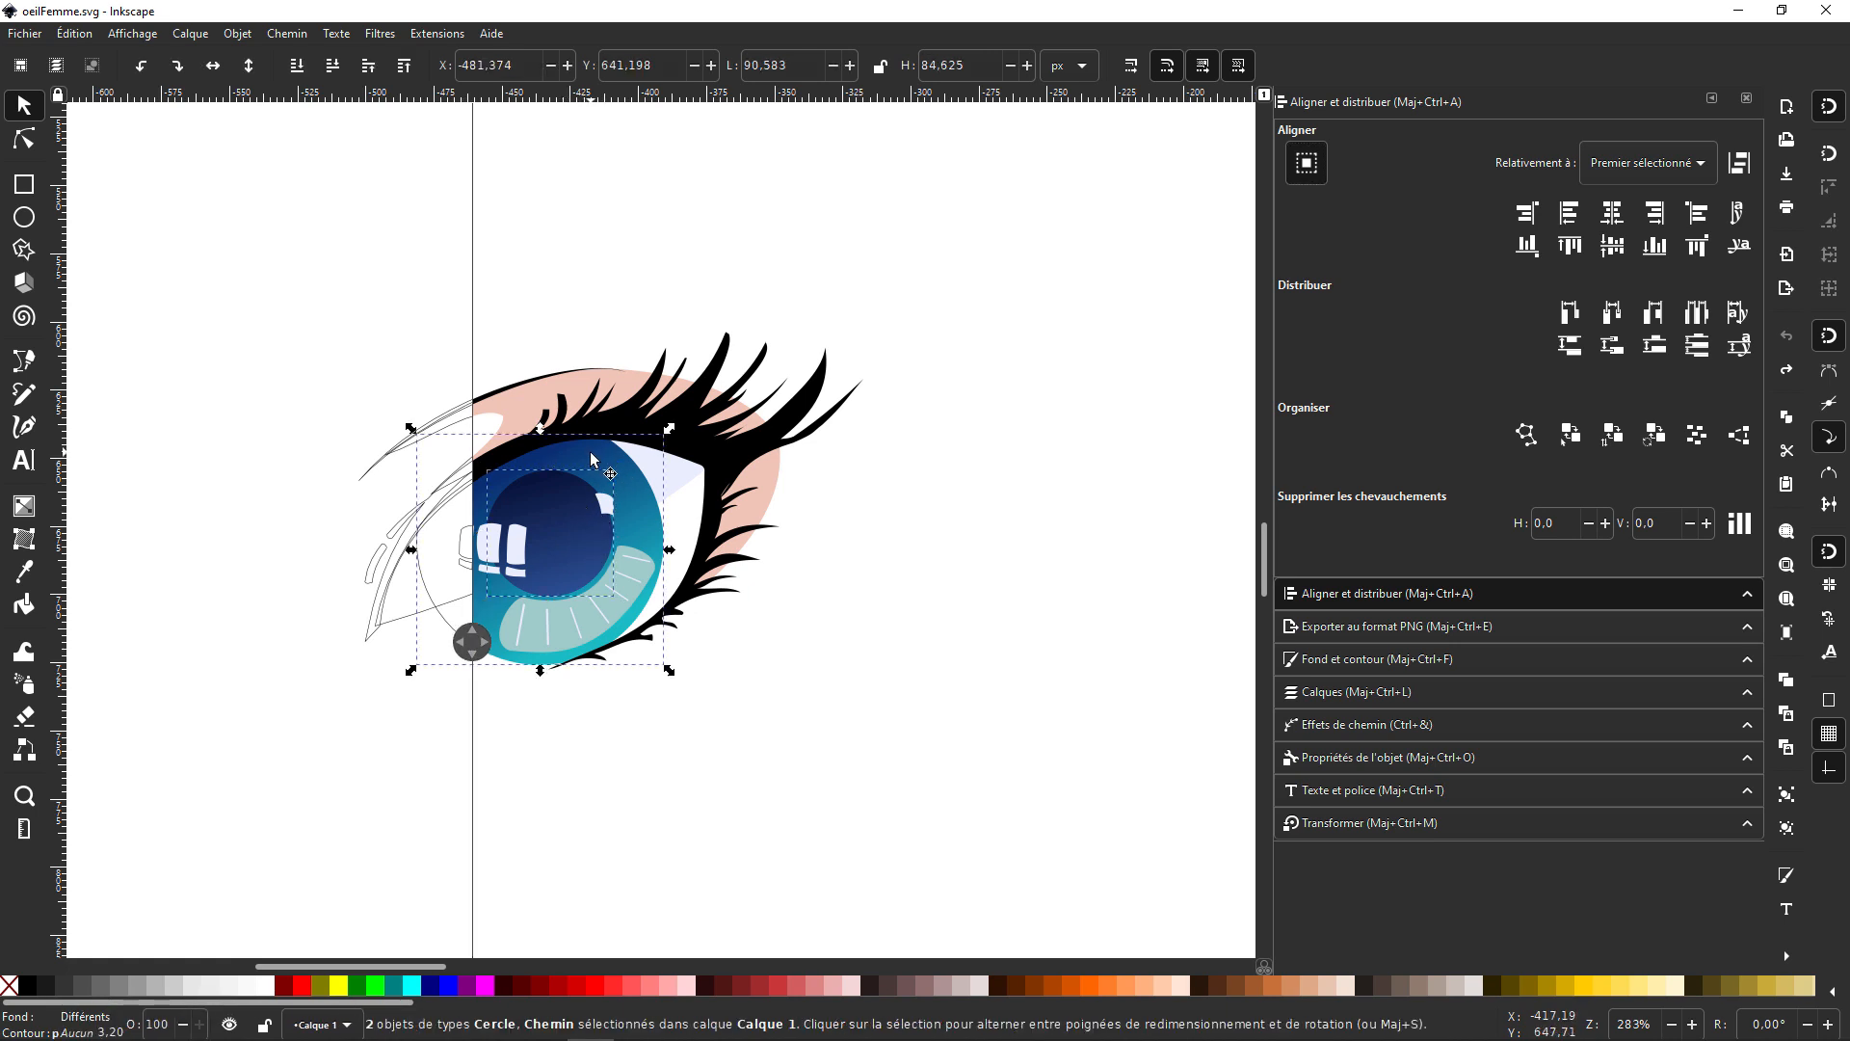
left_click(540, 451)
left_click(666, 430)
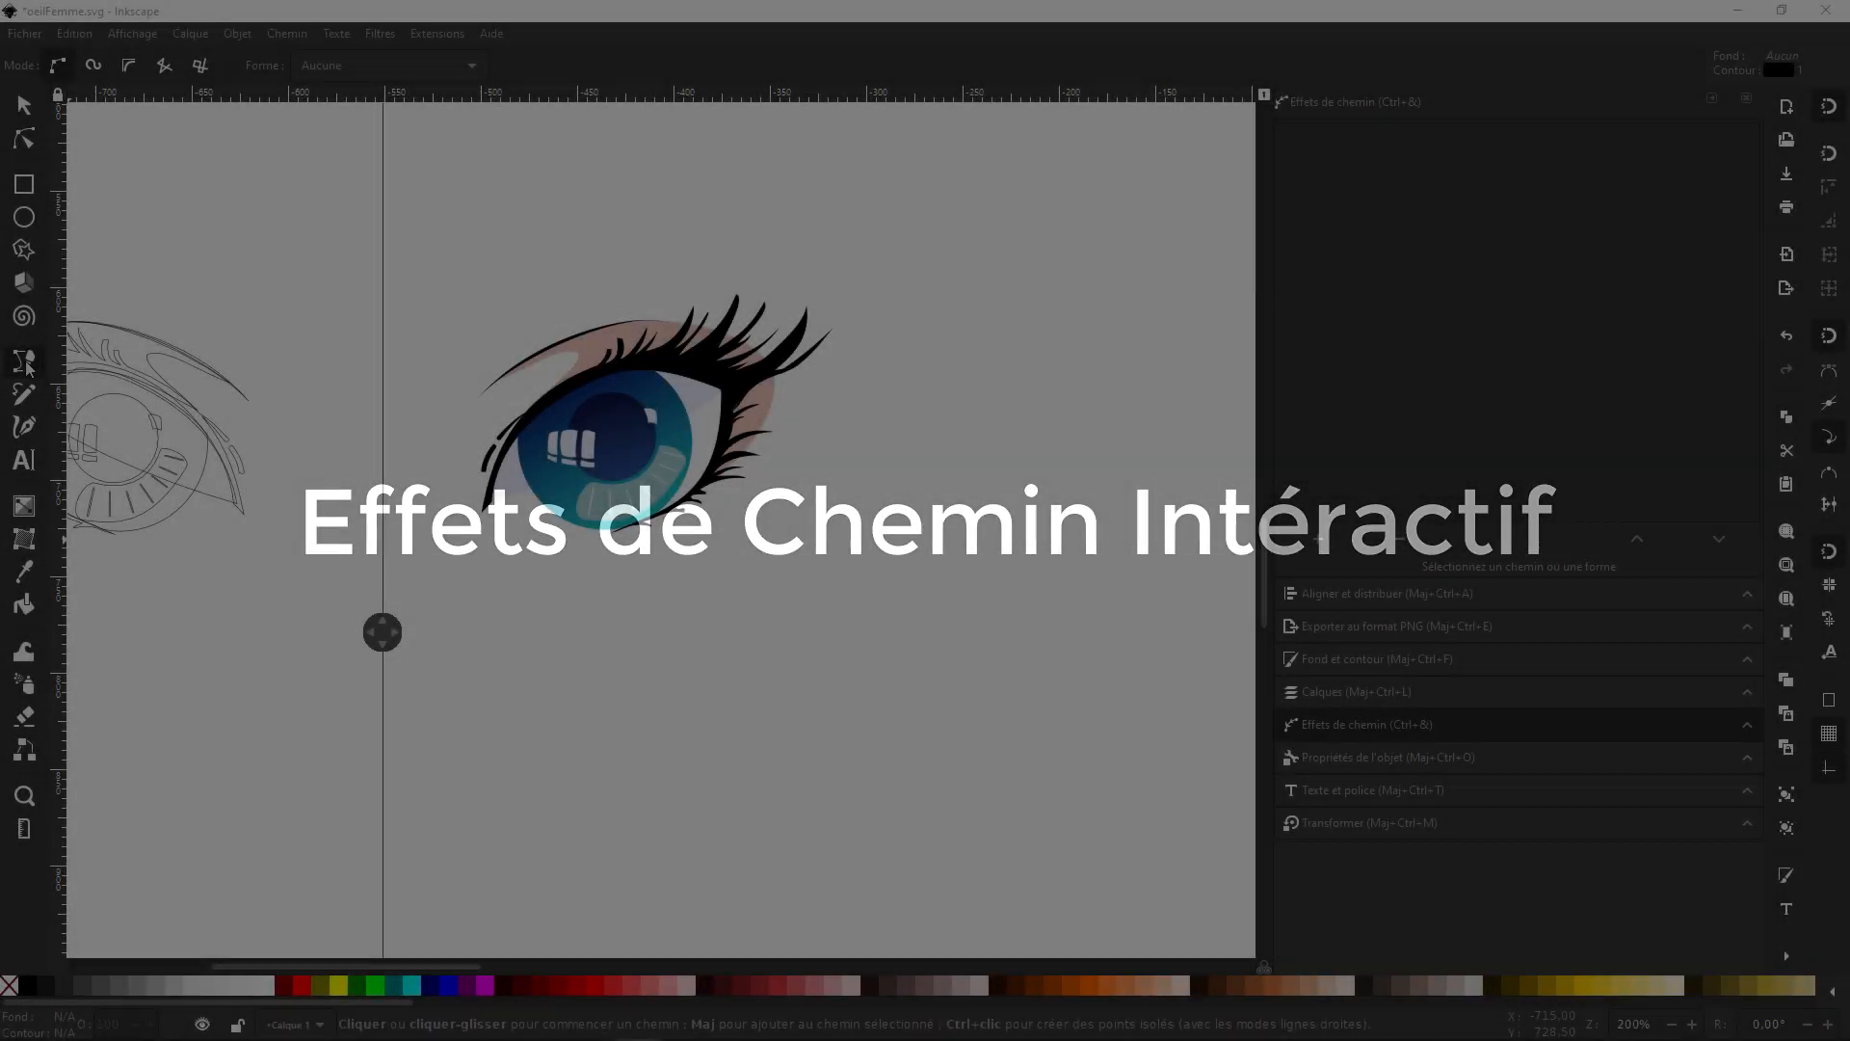
Draw a closed four-sided path about 214 × 198 px around the right eye with the Pen tool and shift it slightly left and down
left_click(475, 574)
left_click(882, 588)
left_click(877, 210)
left_click(471, 219)
left_click(475, 575)
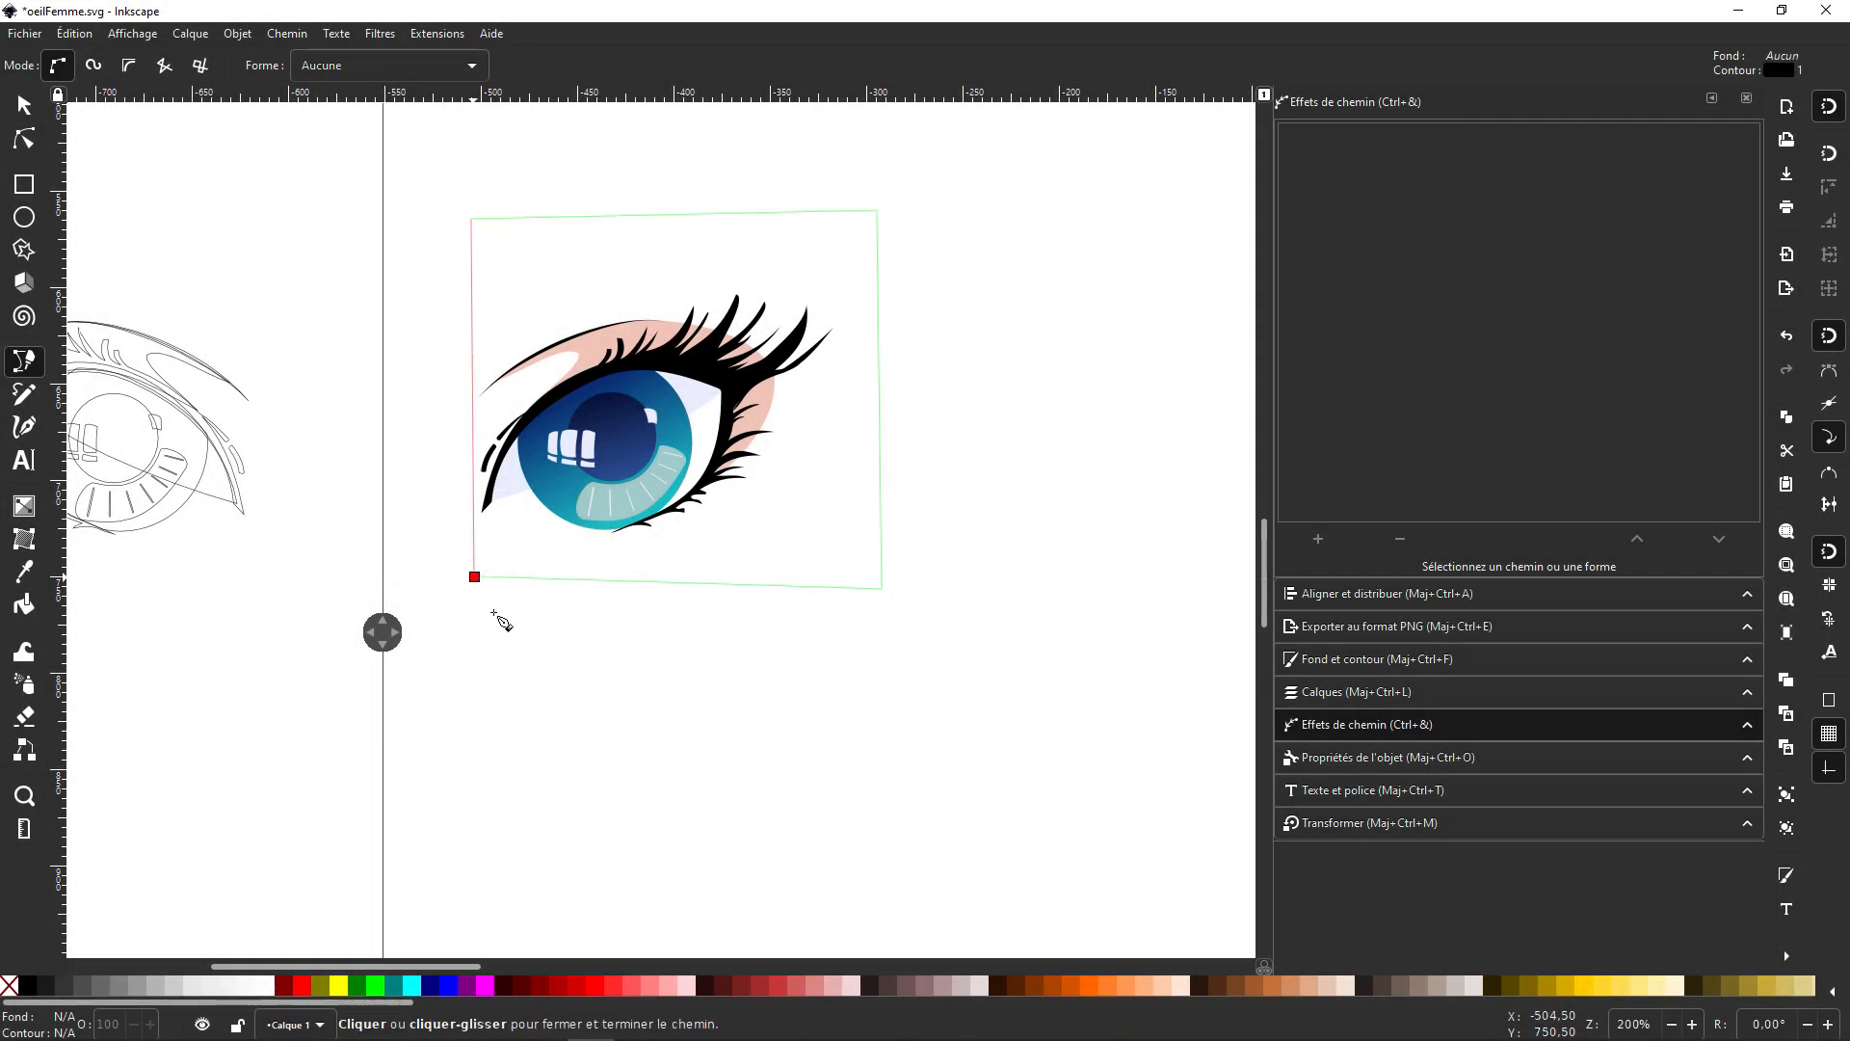
key("s")
left_click_drag(671, 417, 649, 433)
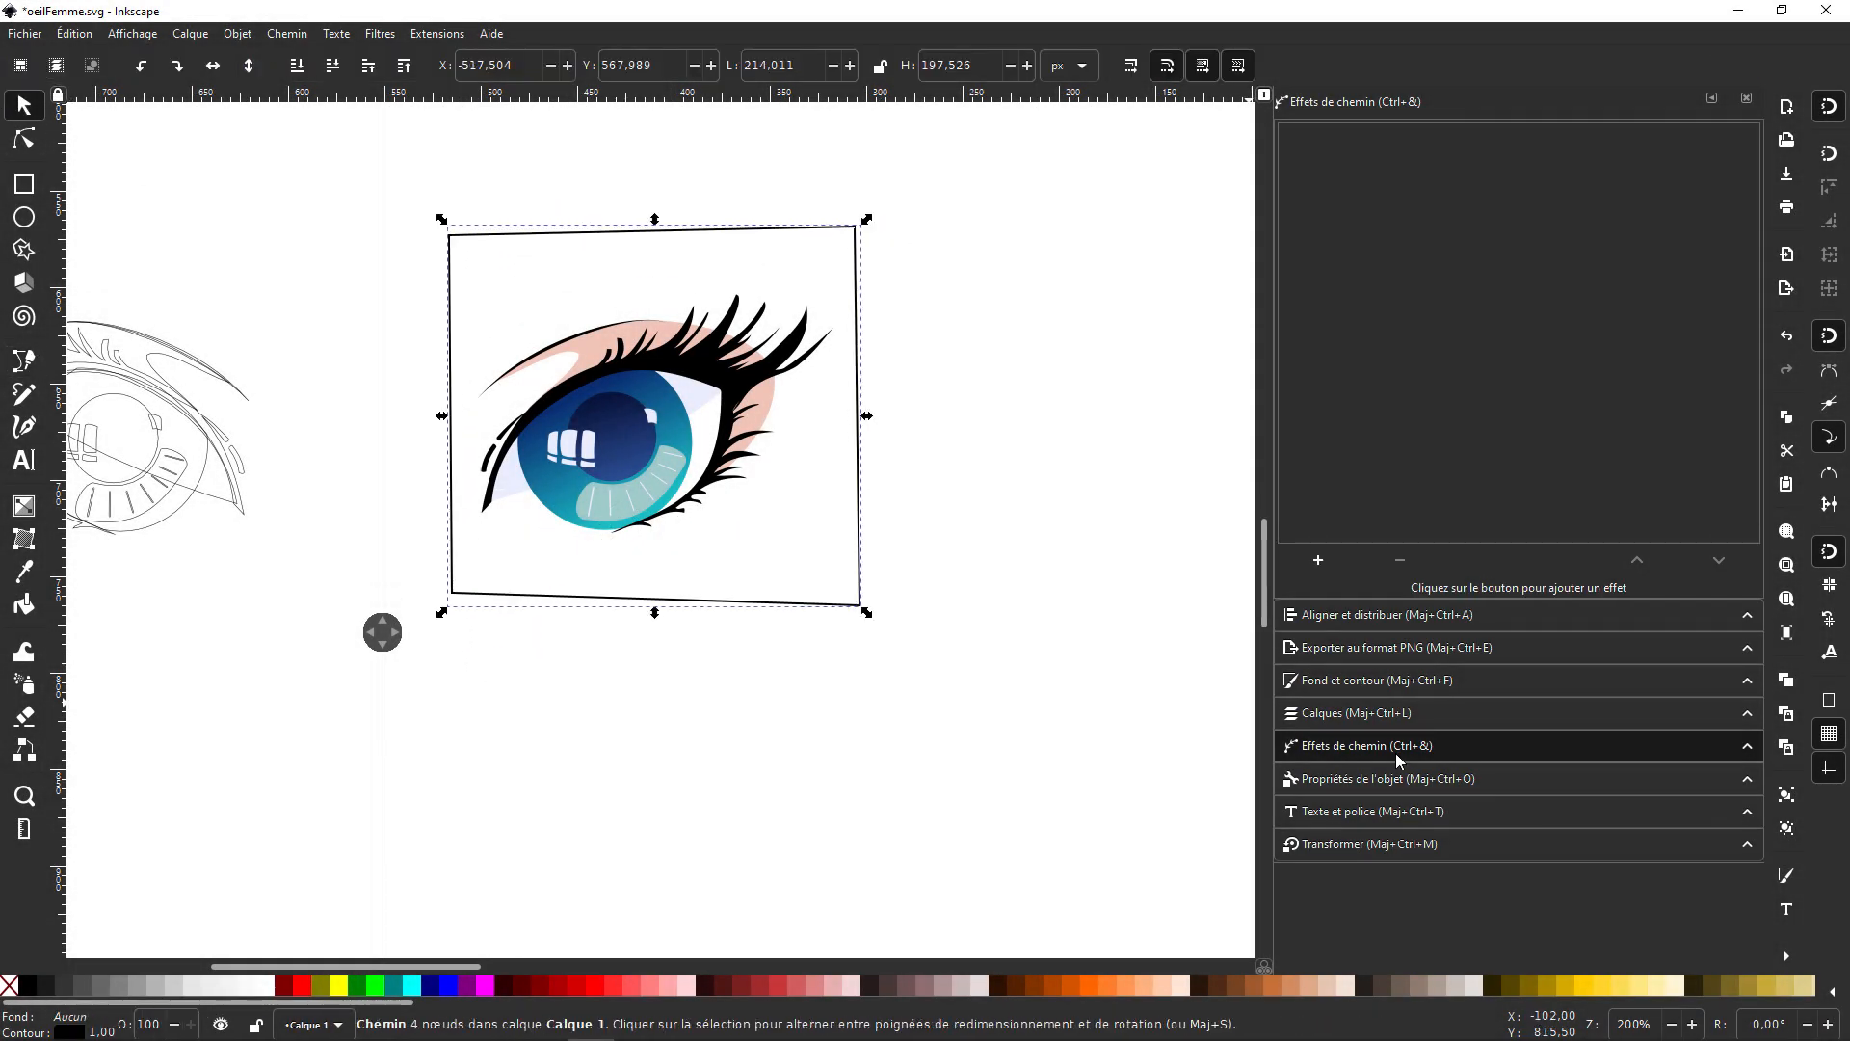
Search the path effects for "mesure" and apply Mesure de segments to the four-sided path
left_click(1319, 561)
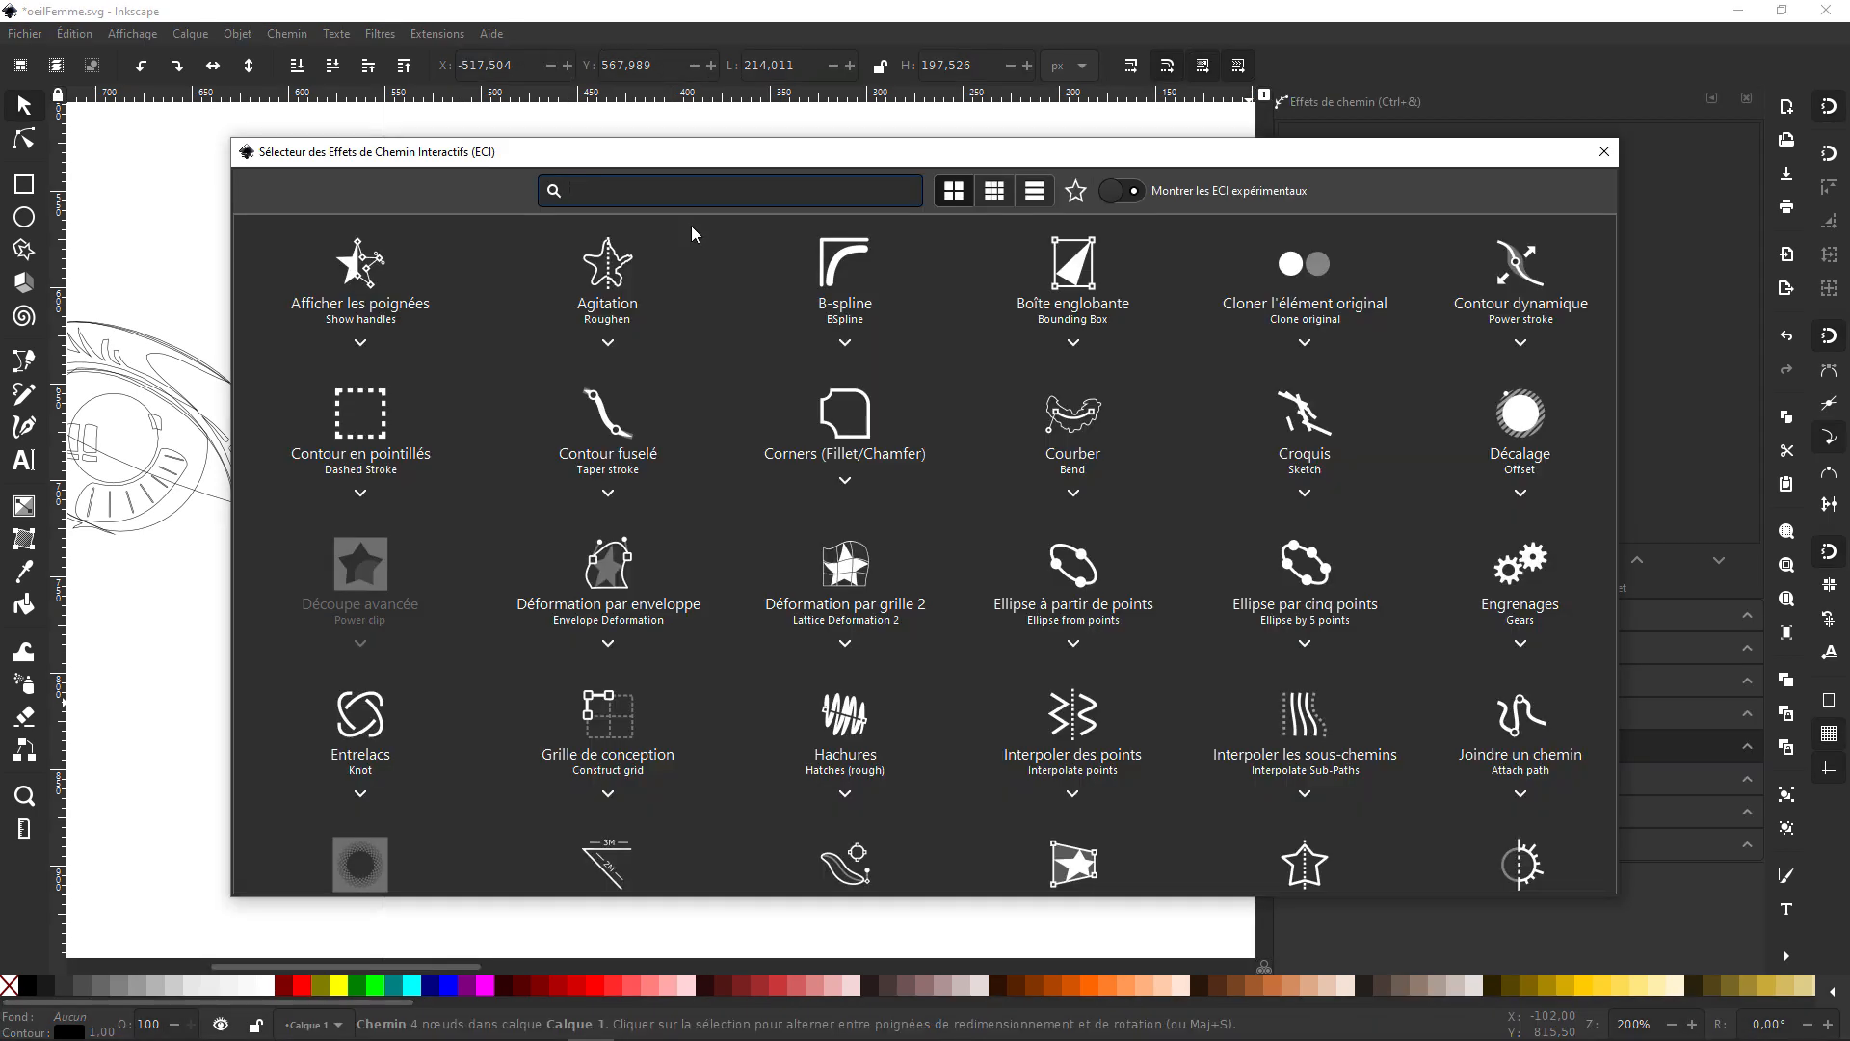
type("mesure")
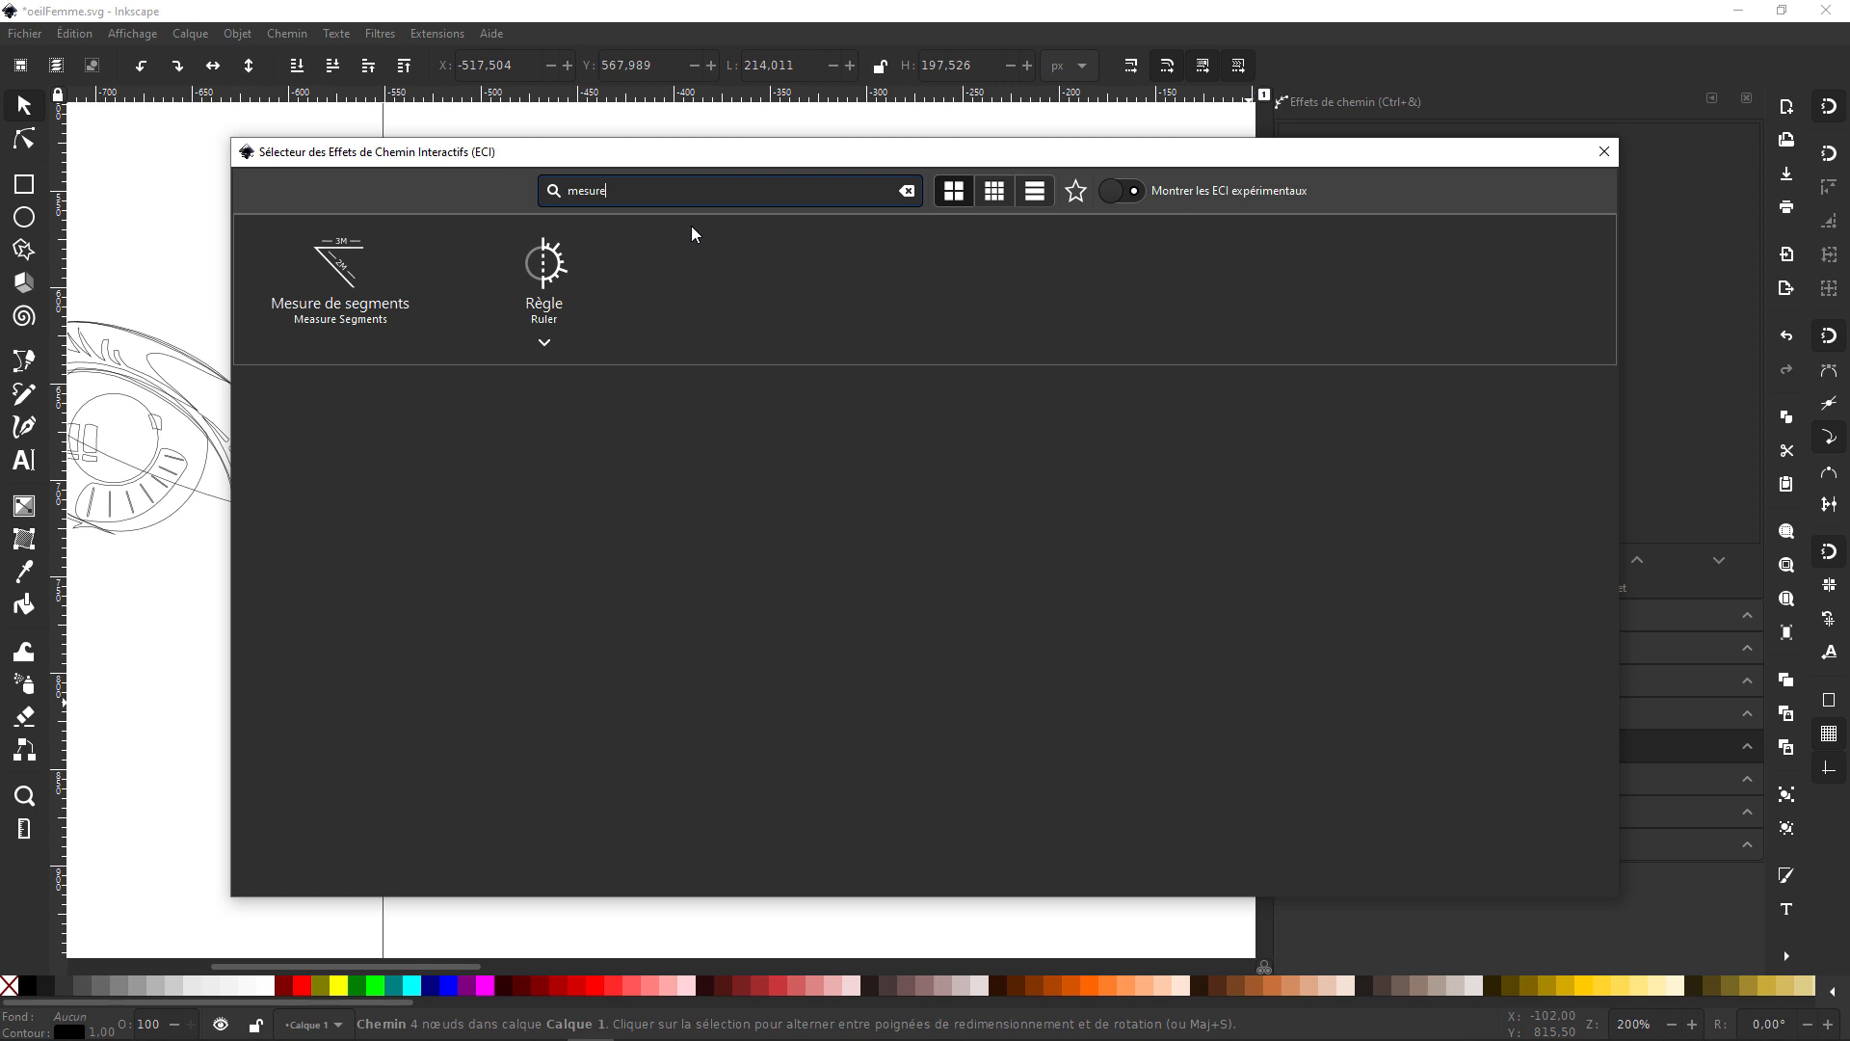
left_click(351, 271)
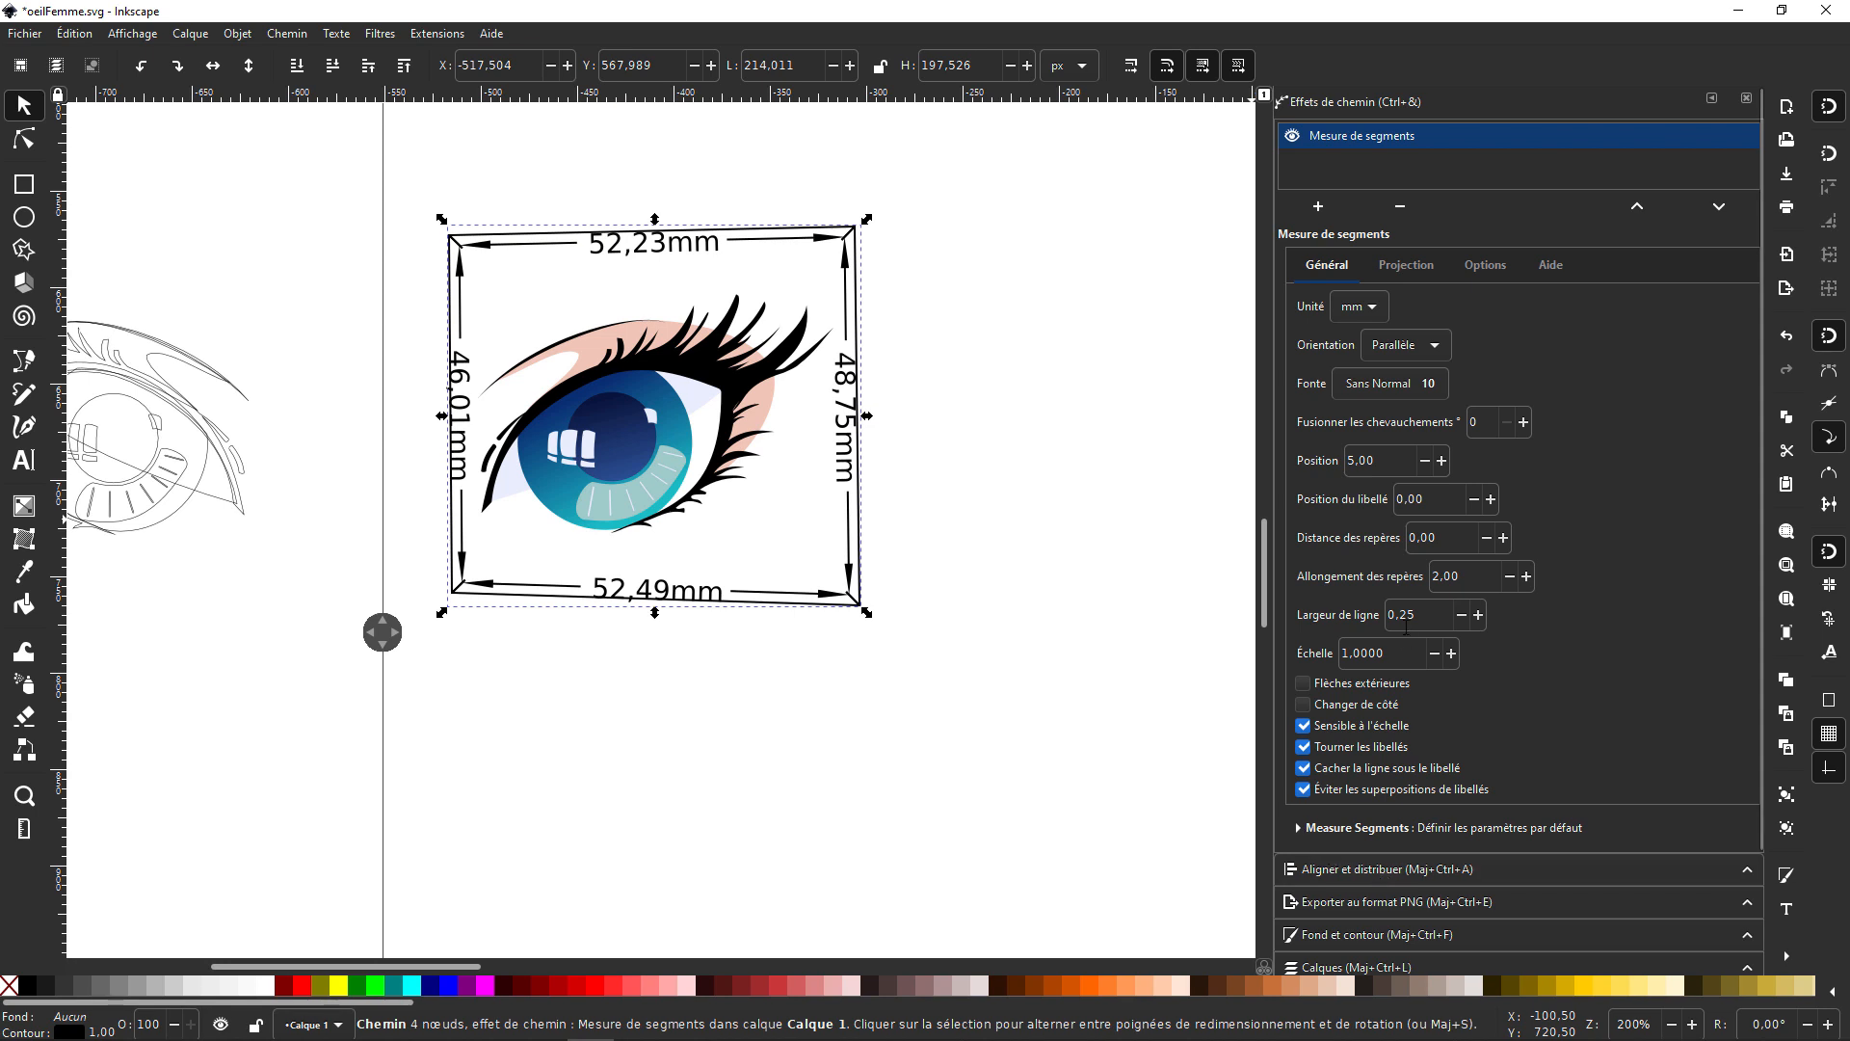
Set the line width (Largeur de ligne) of the segment measurements to 0.35
left_click(1482, 617)
left_click(1481, 617)
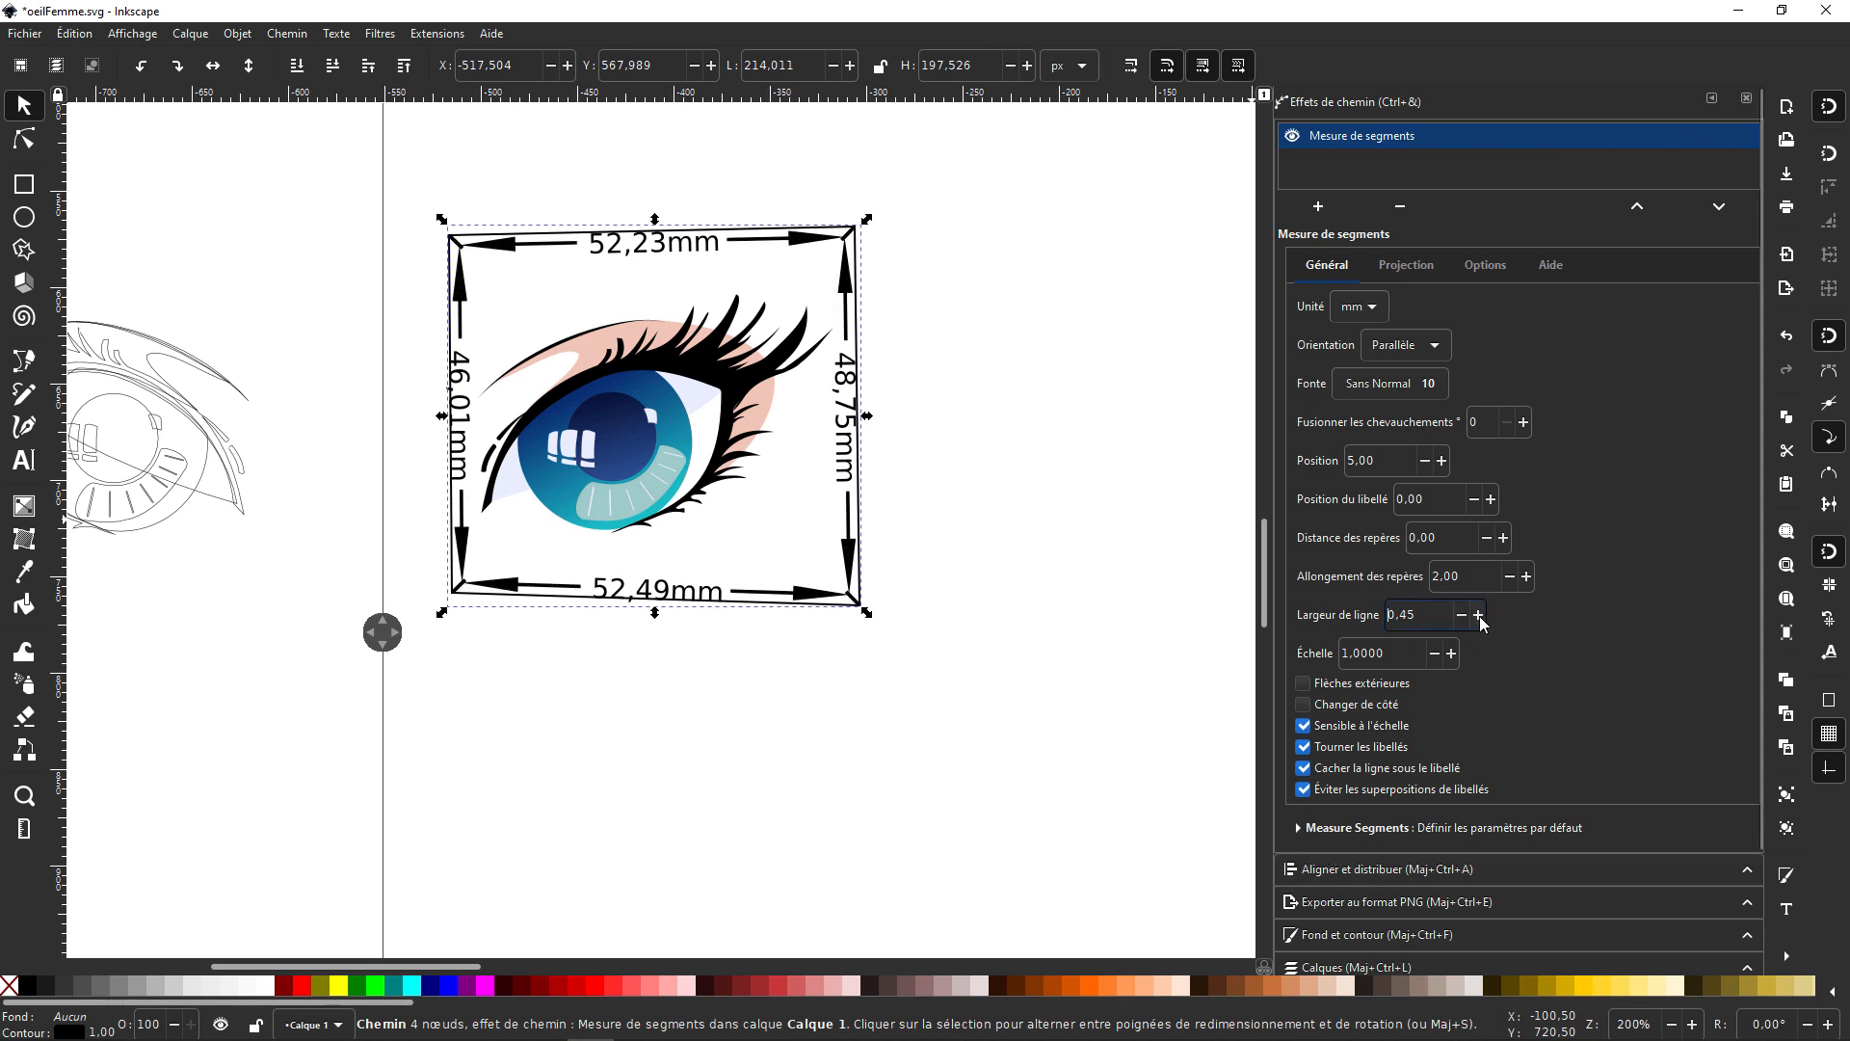
left_click(1482, 617)
left_click(1482, 617)
left_click(1464, 618)
left_click(1464, 619)
left_click(1464, 619)
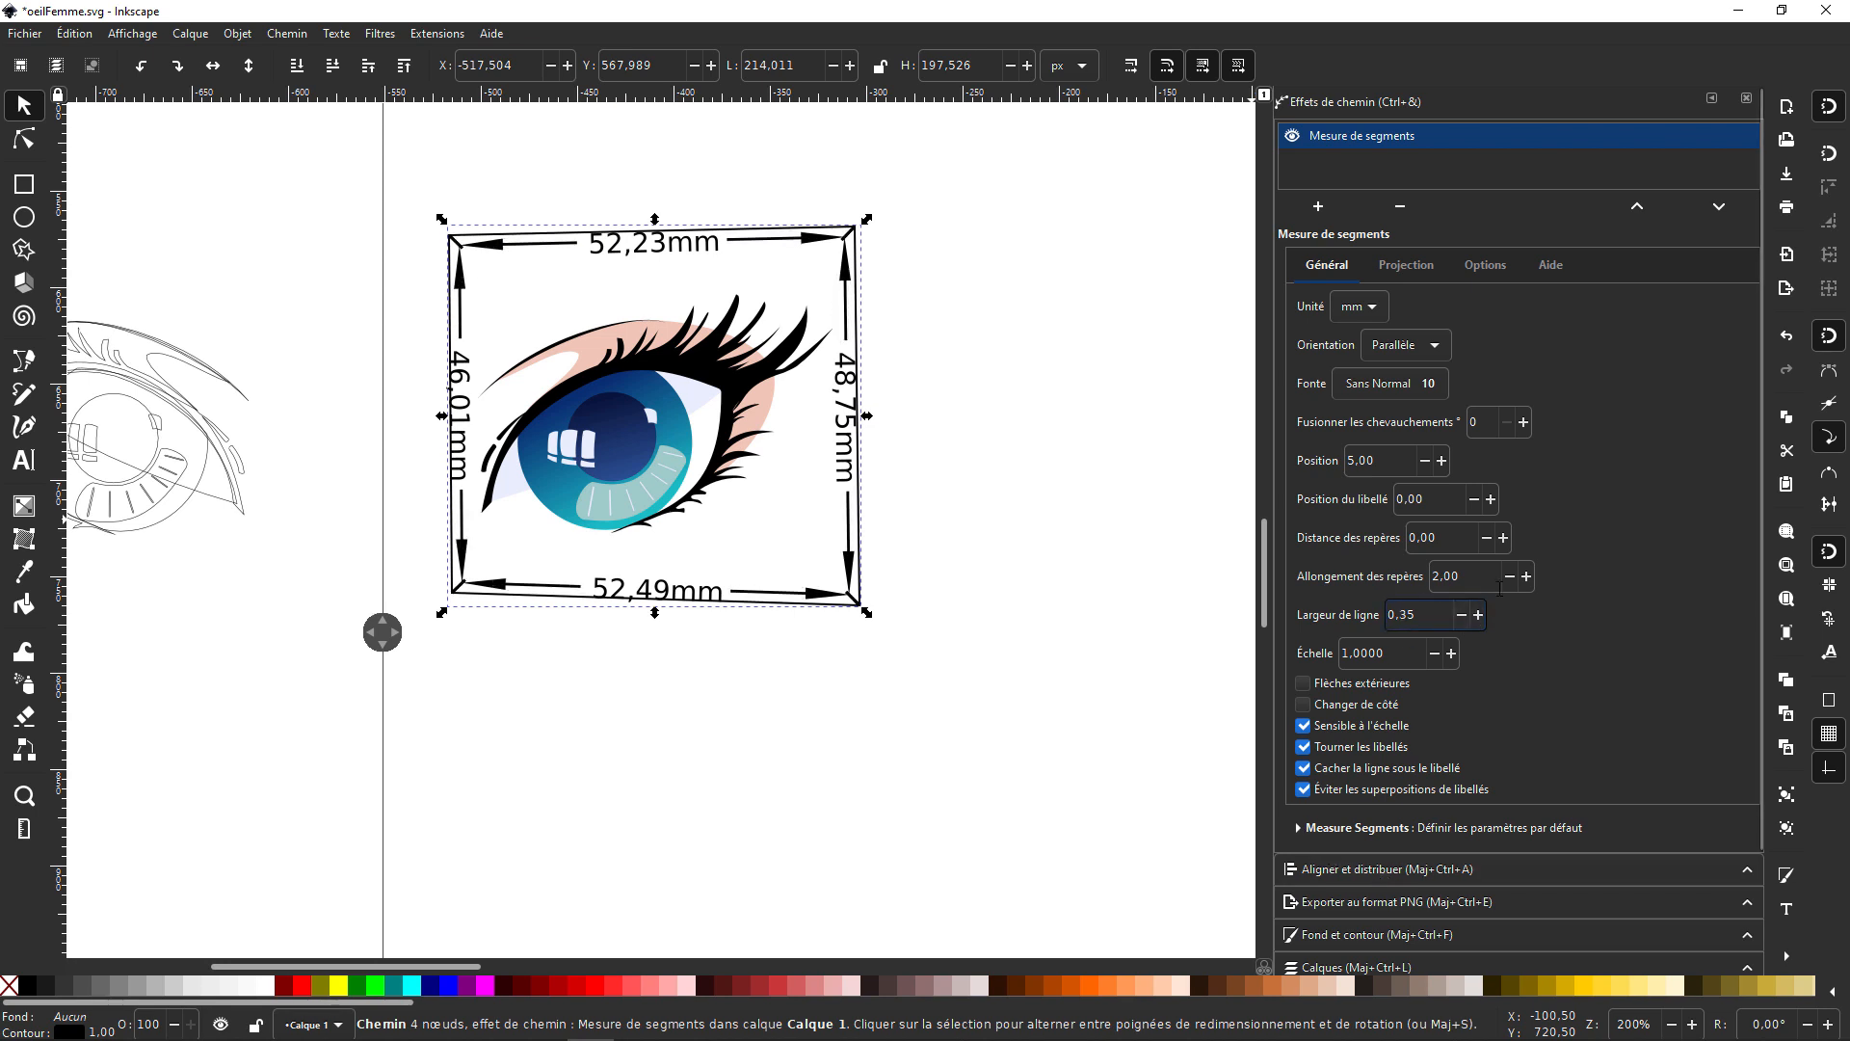
Set the measurements' helper line extension (Allongement des repères) to 7.00 and their Position to 11.00
left_click(1532, 584)
left_click(1532, 584)
left_click(1532, 585)
left_click(1531, 584)
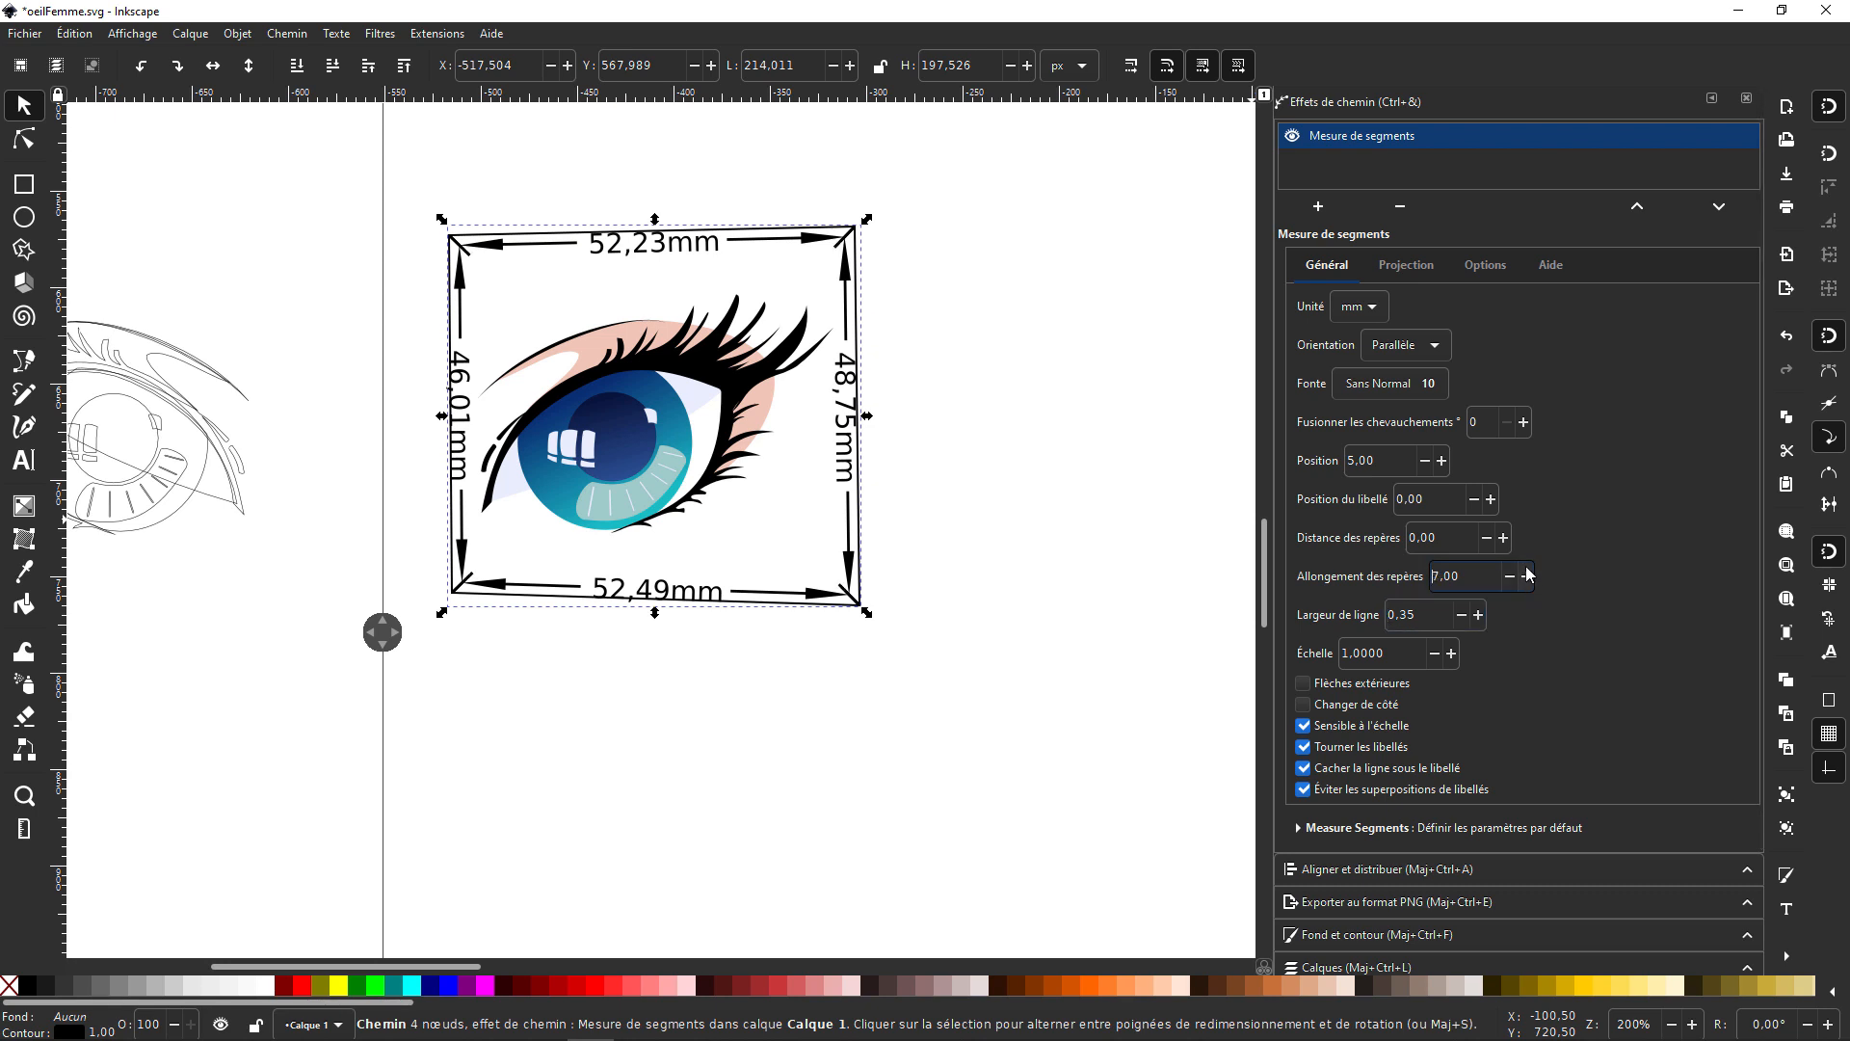
left_click(1441, 465)
left_click(1441, 464)
left_click(1441, 464)
left_click(1441, 465)
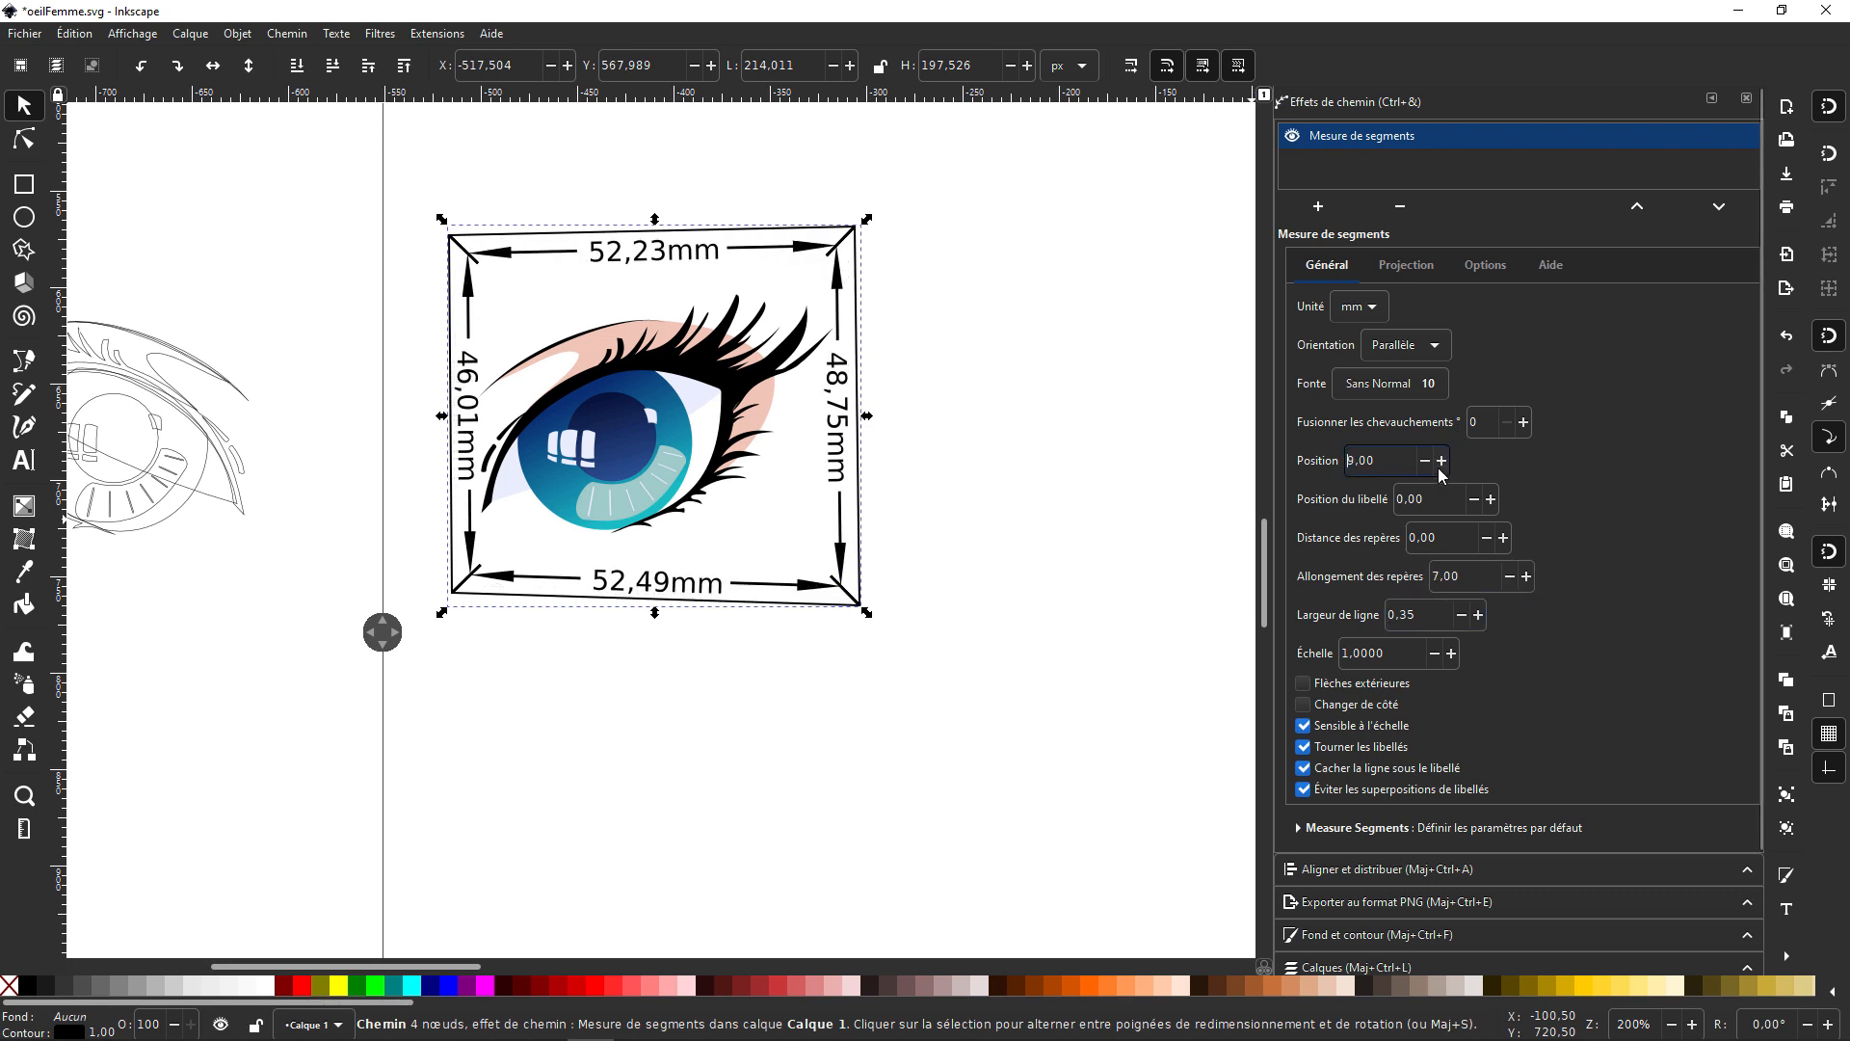
left_click(1441, 465)
left_click(1440, 465)
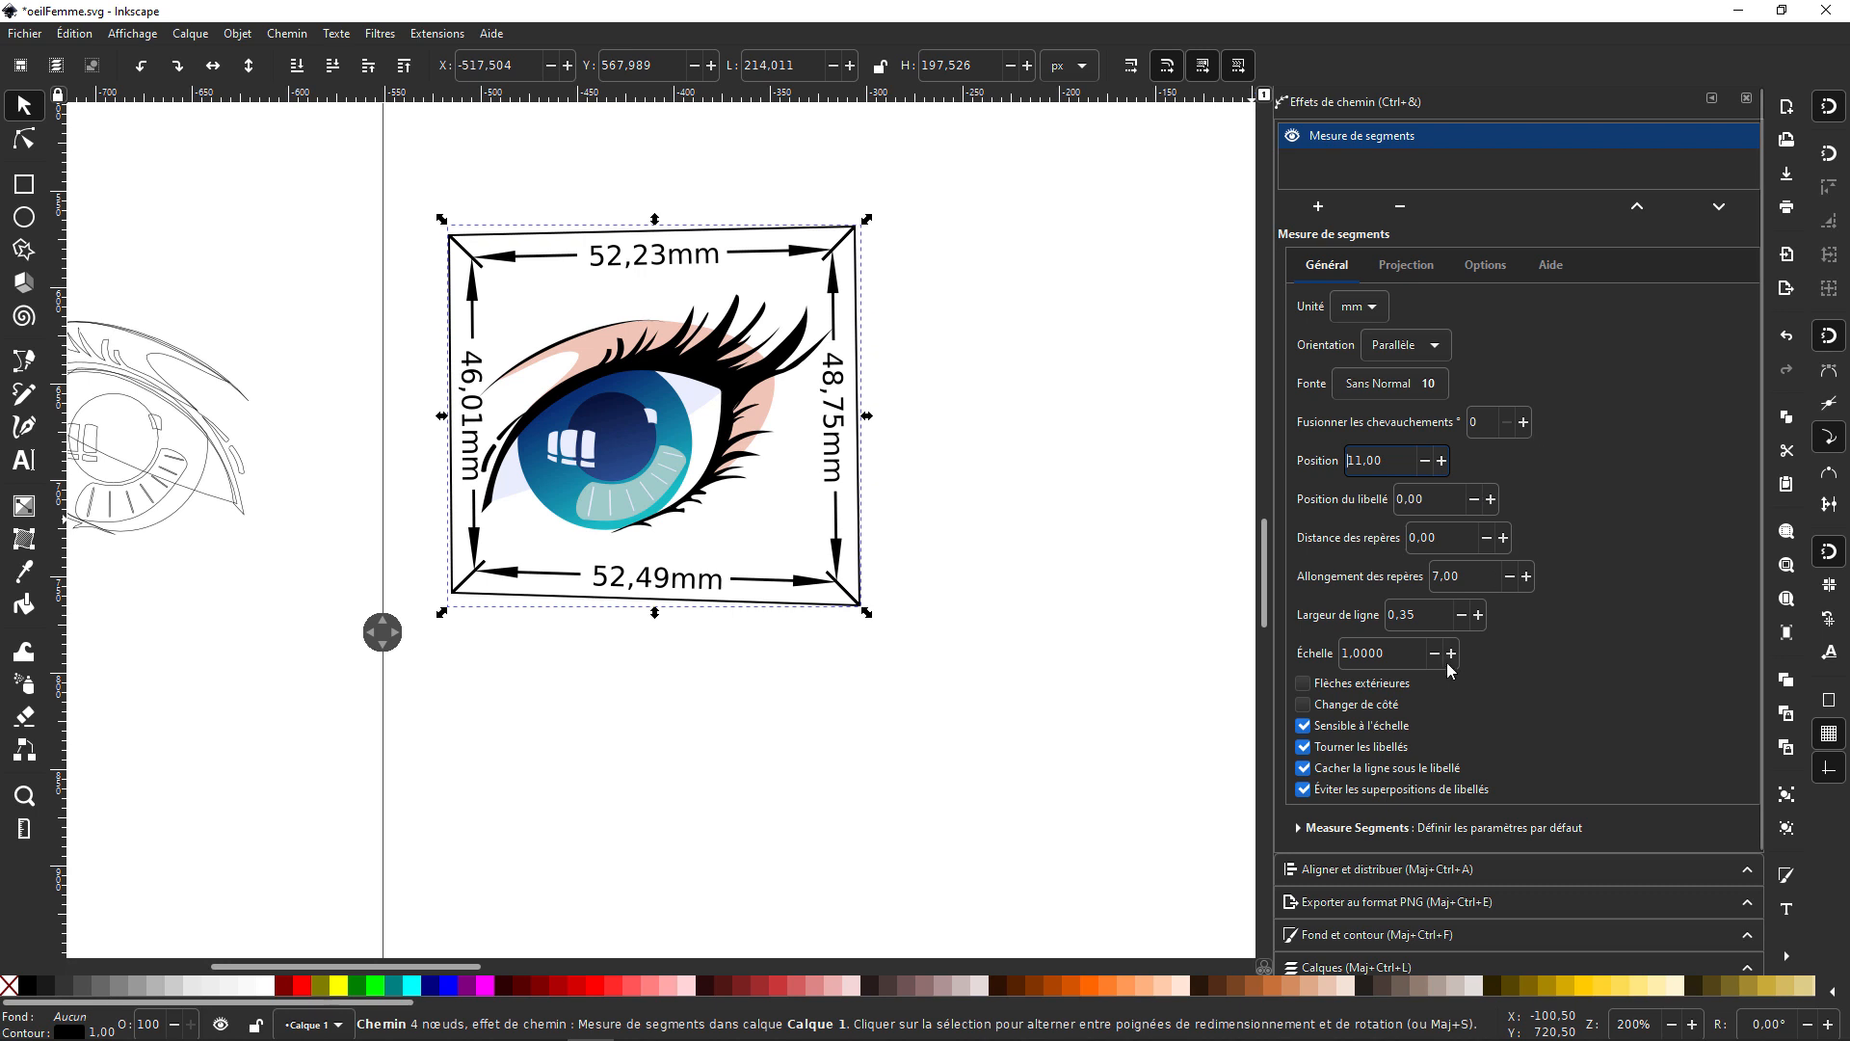
Save the current unit, orientation, colour, font, precision, overlap merging and label position as Measure Segments defaults
left_click(1298, 828)
scroll(1541, 649, "down", 5)
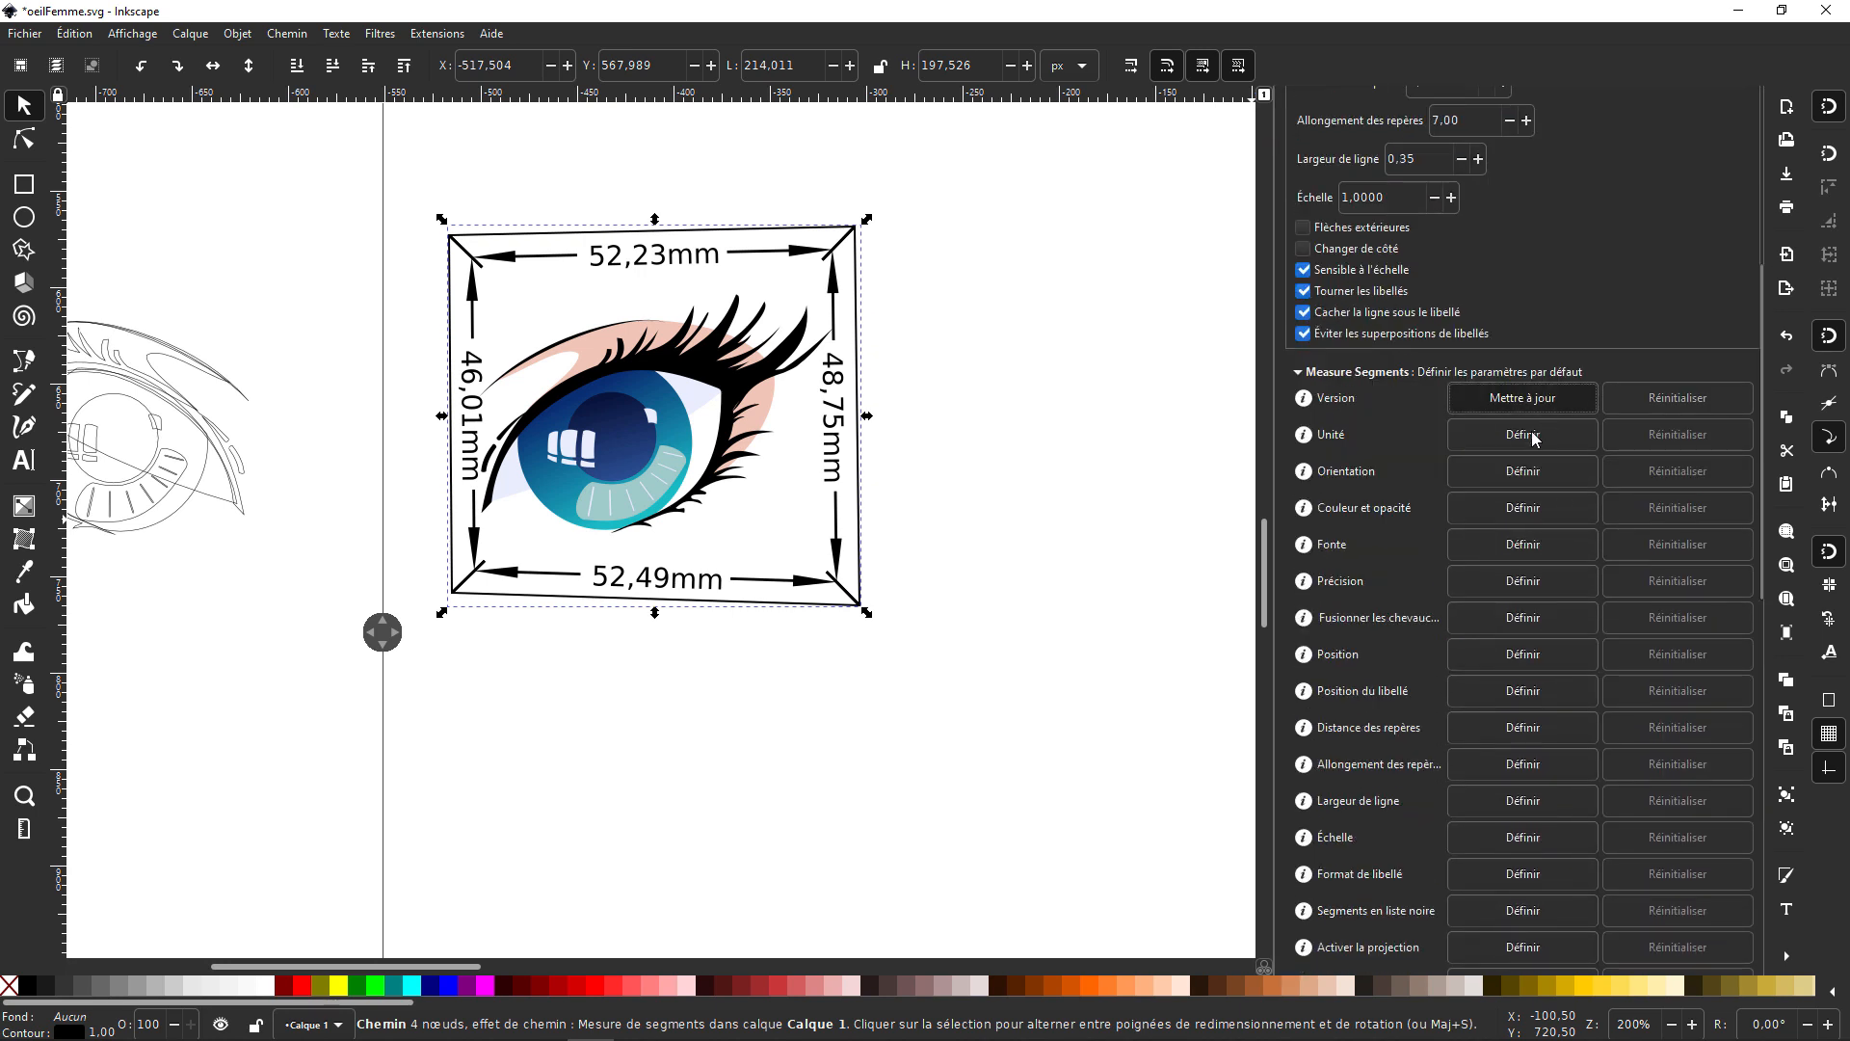
left_click(1535, 437)
left_click(1530, 545)
left_click(1523, 581)
left_click(1523, 618)
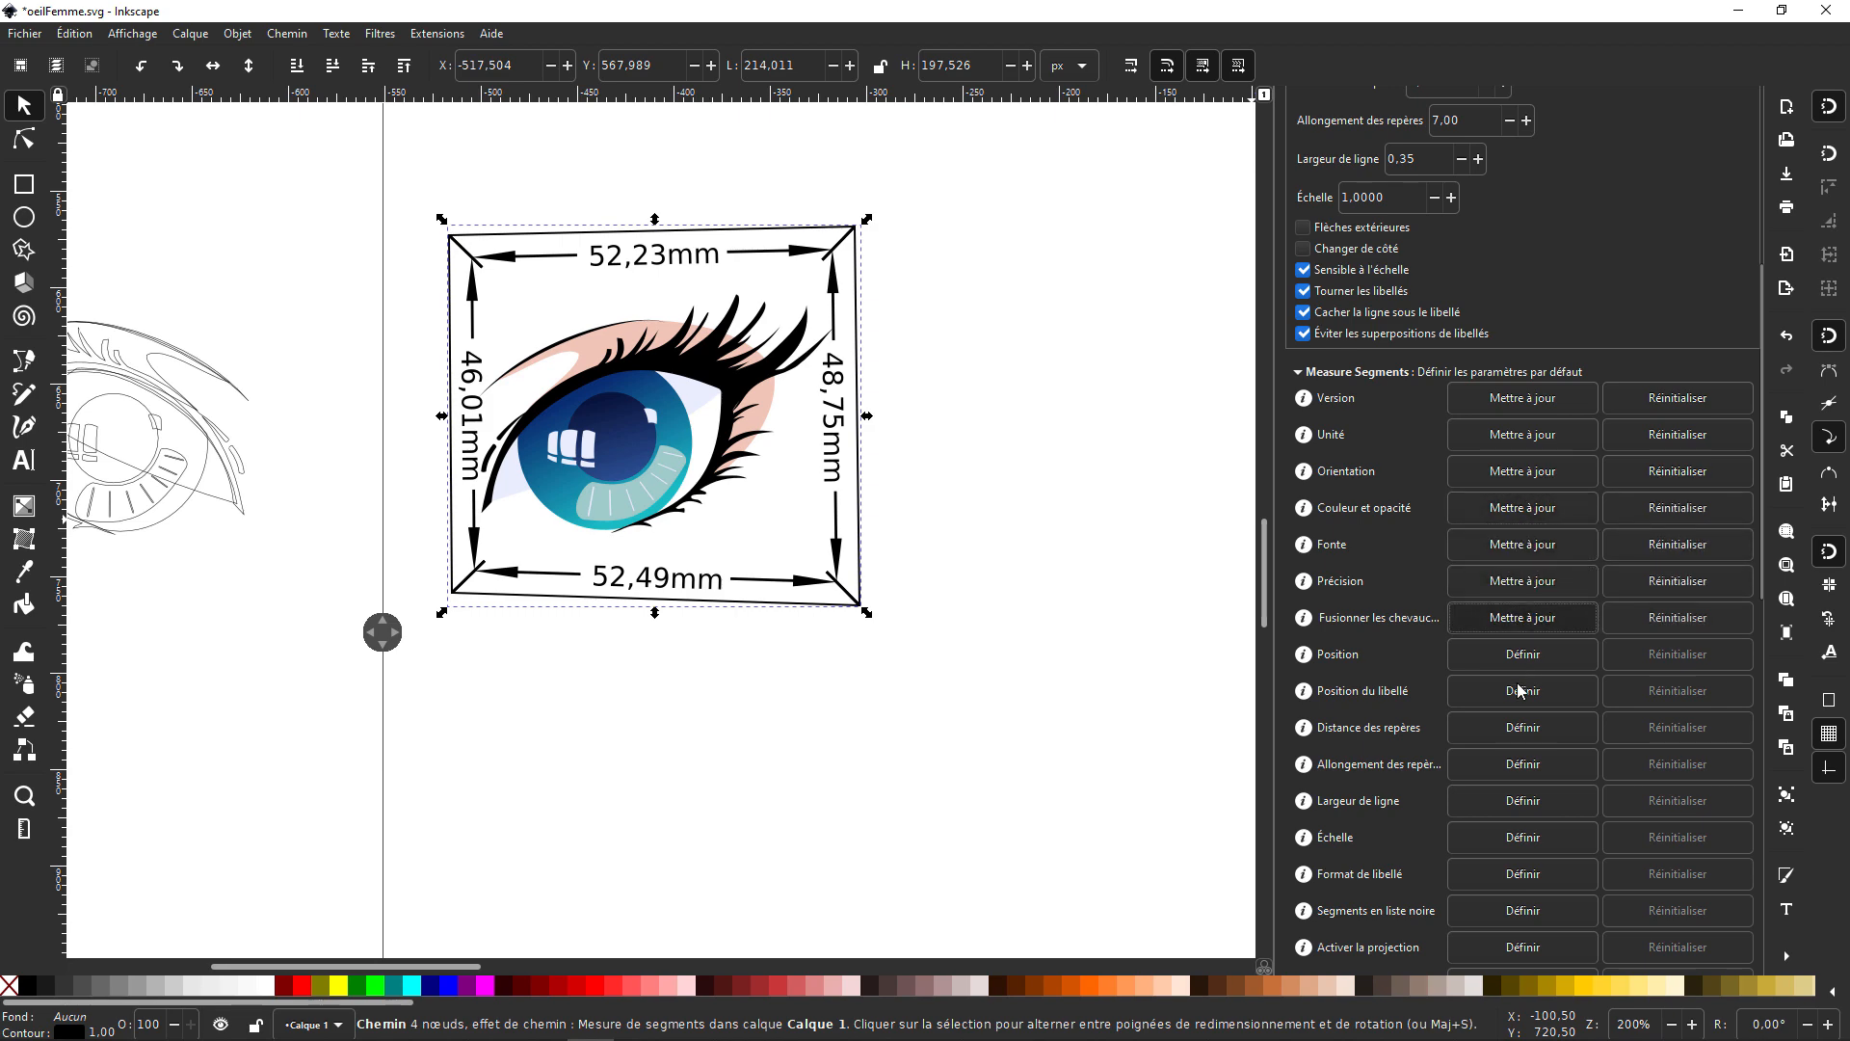
left_click(1523, 691)
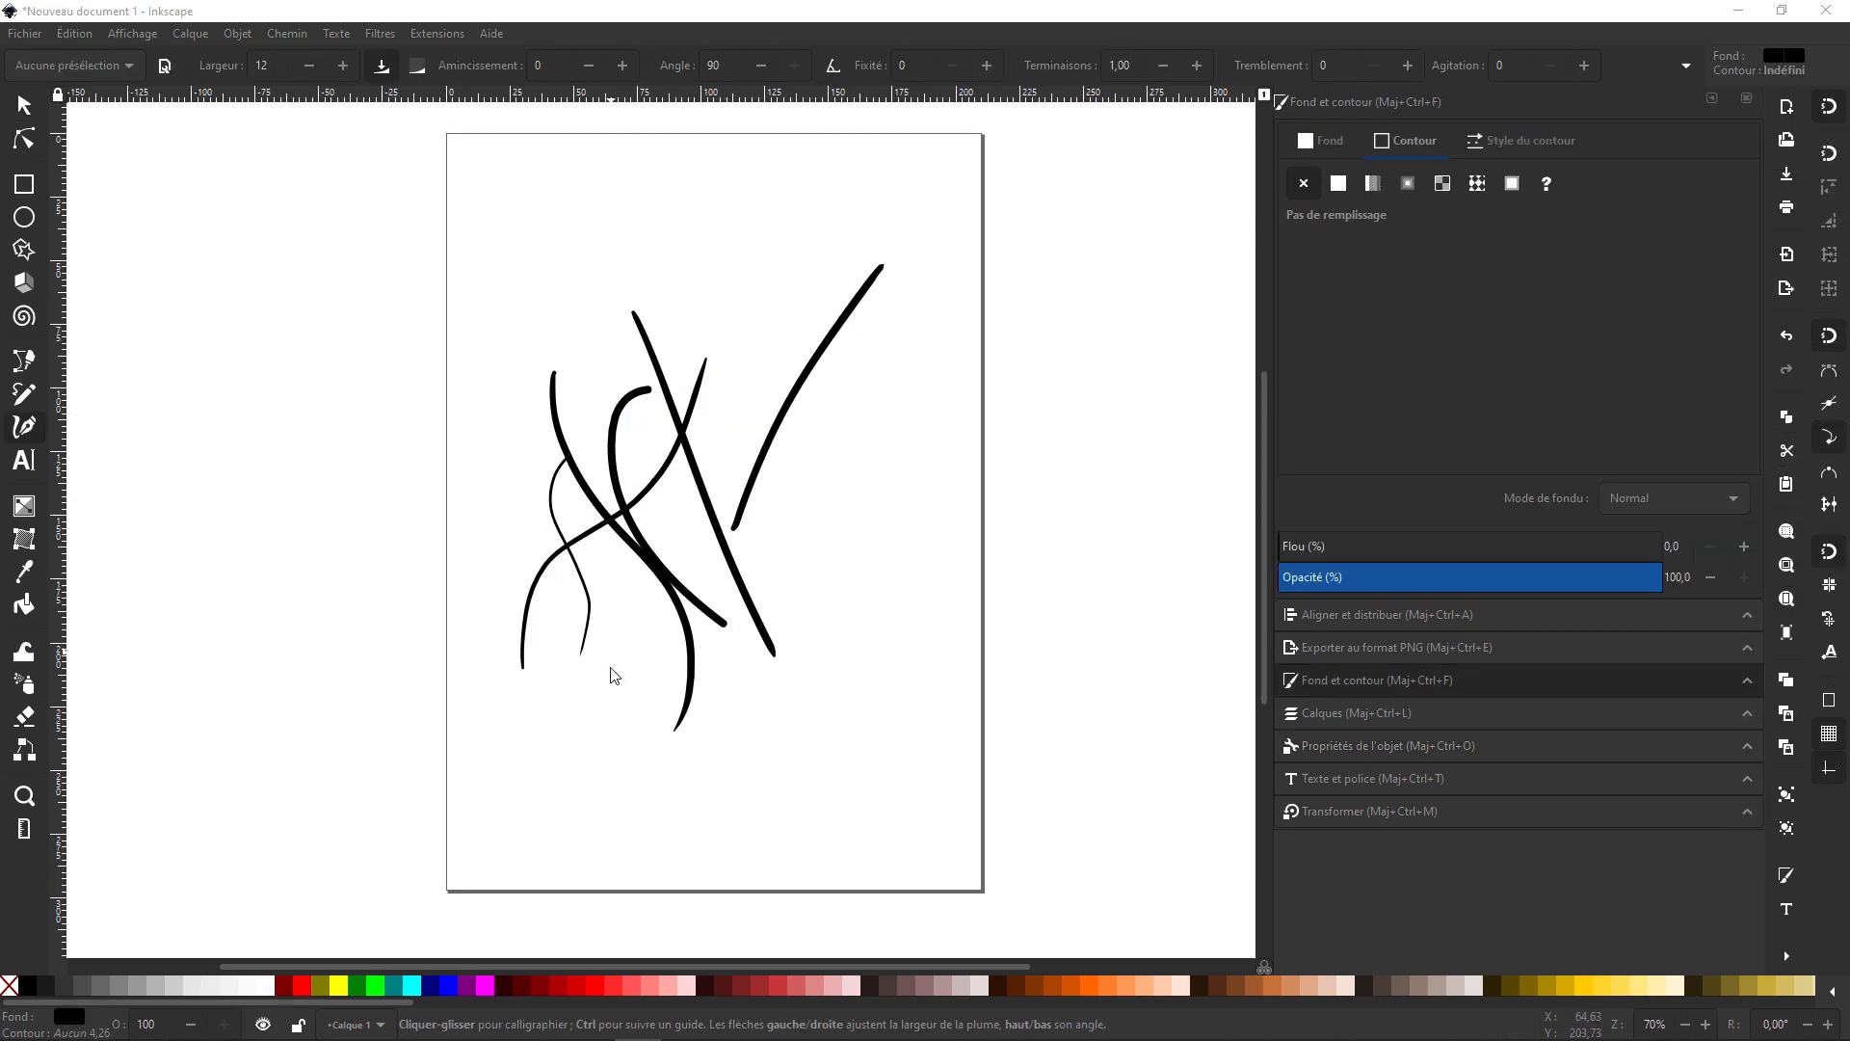
Draw several wavy calligraphic strokes of width 12 on the new document's page and rotate the canvas to 60°
mouse_move(590, 713)
left_mouse_down()
mouse_move(602, 779)
mouse_move(653, 825)
mouse_move(681, 757)
mouse_move(760, 867)
left_mouse_up()
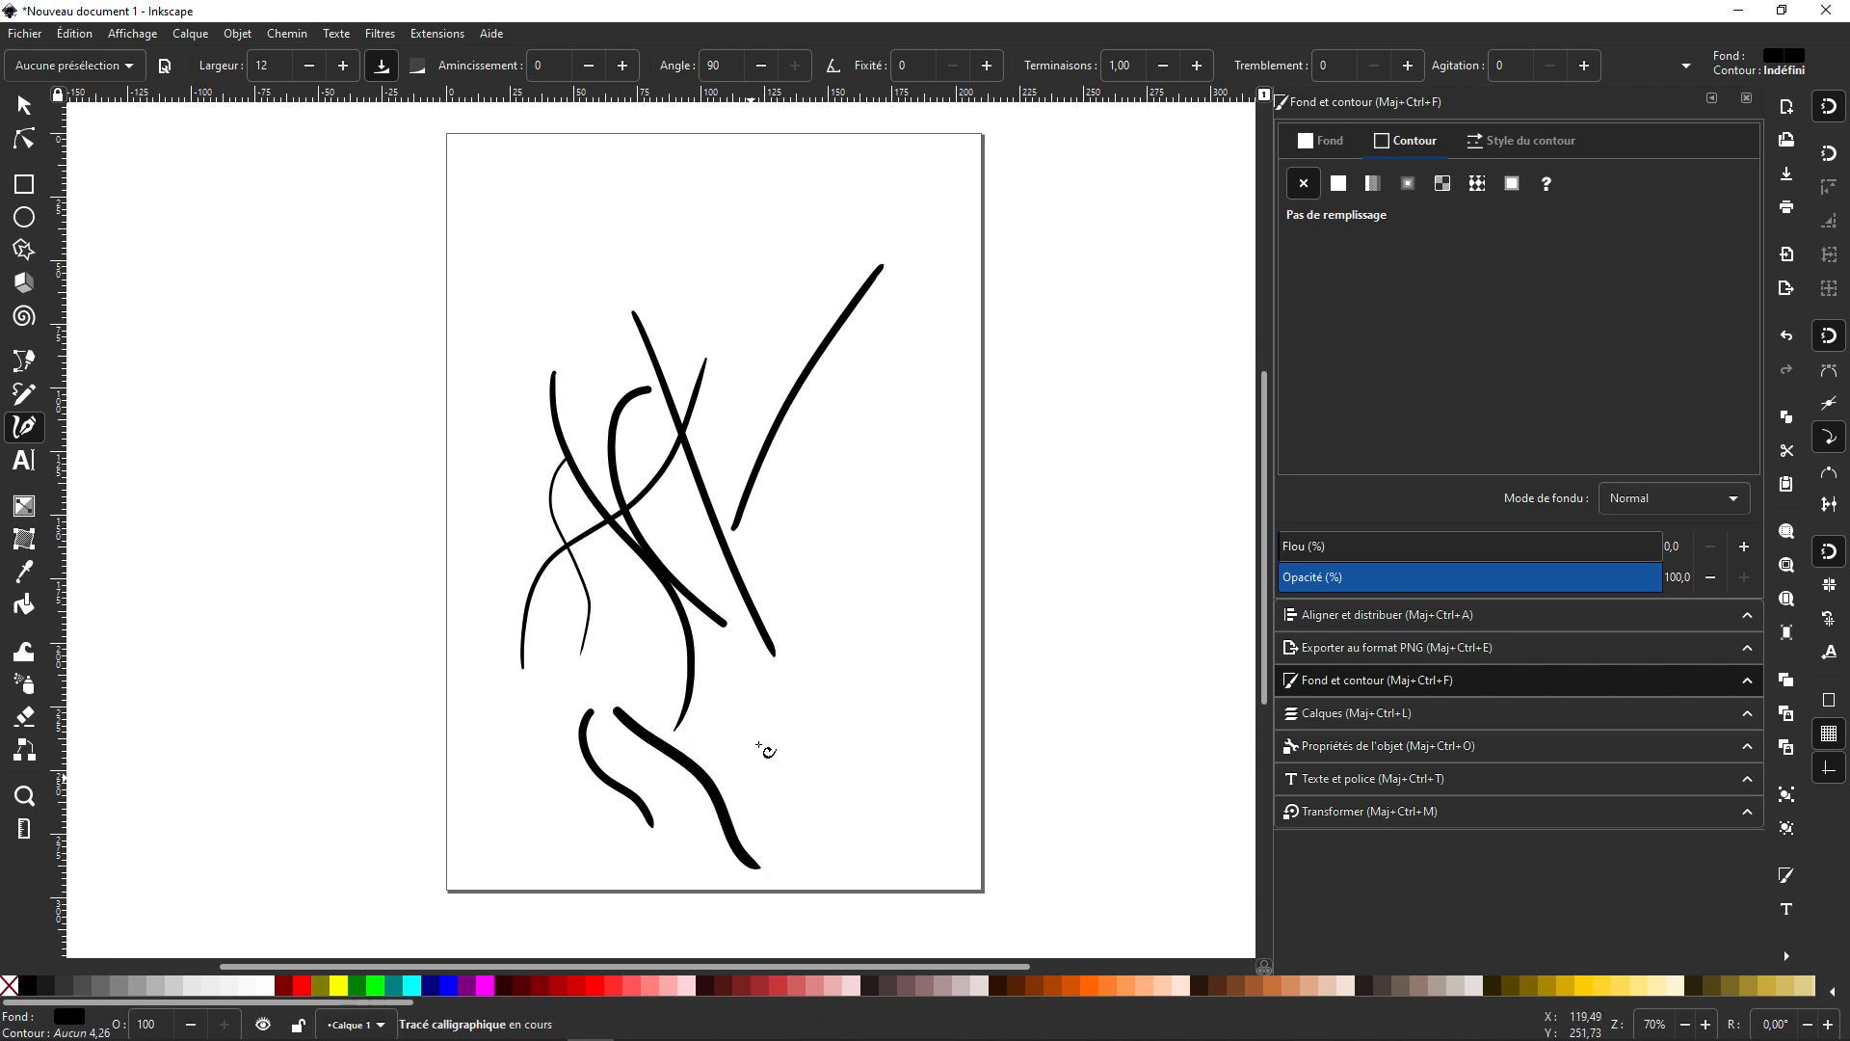
left_click_drag(852, 651, 855, 617)
mouse_move(874, 513)
left_mouse_down()
mouse_move(900, 653)
mouse_move(888, 701)
left_mouse_up()
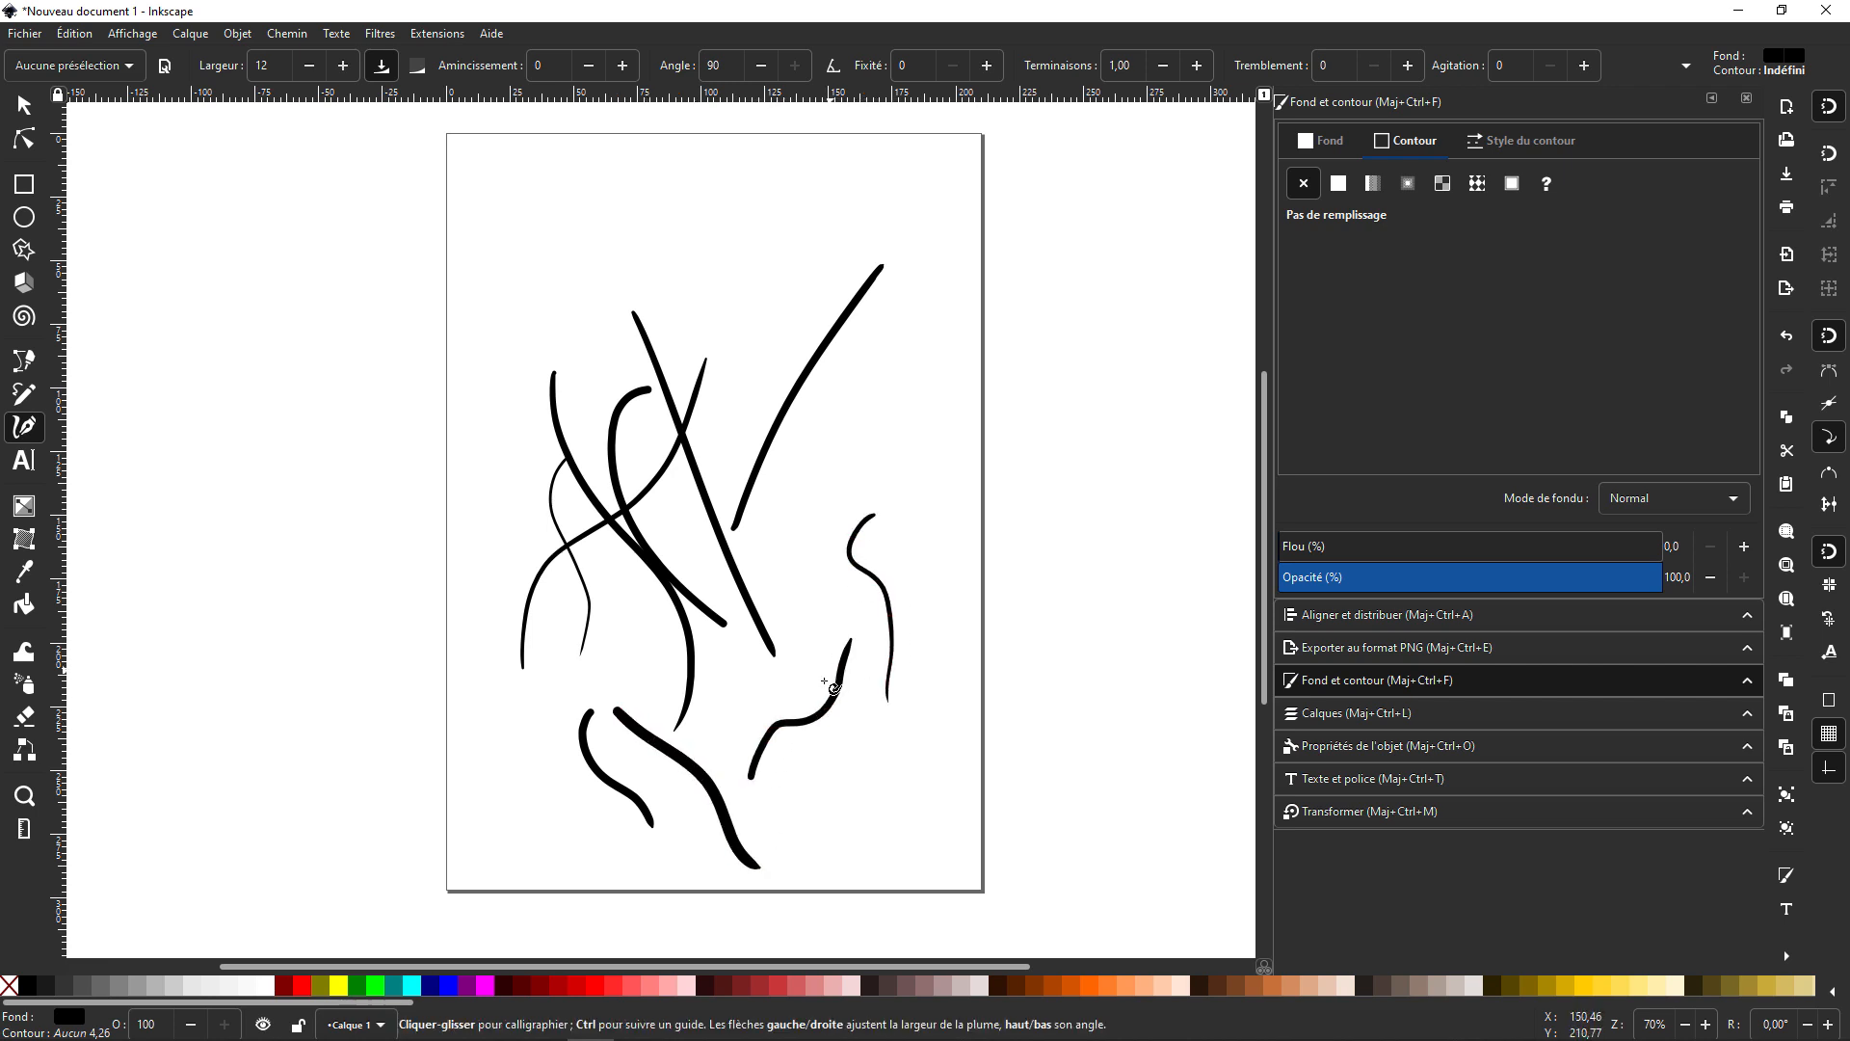
left_click_drag(822, 638, 834, 559)
left_click_drag(856, 446, 857, 442)
mouse_move(899, 525)
left_mouse_down()
mouse_move(917, 589)
mouse_move(898, 738)
left_mouse_up()
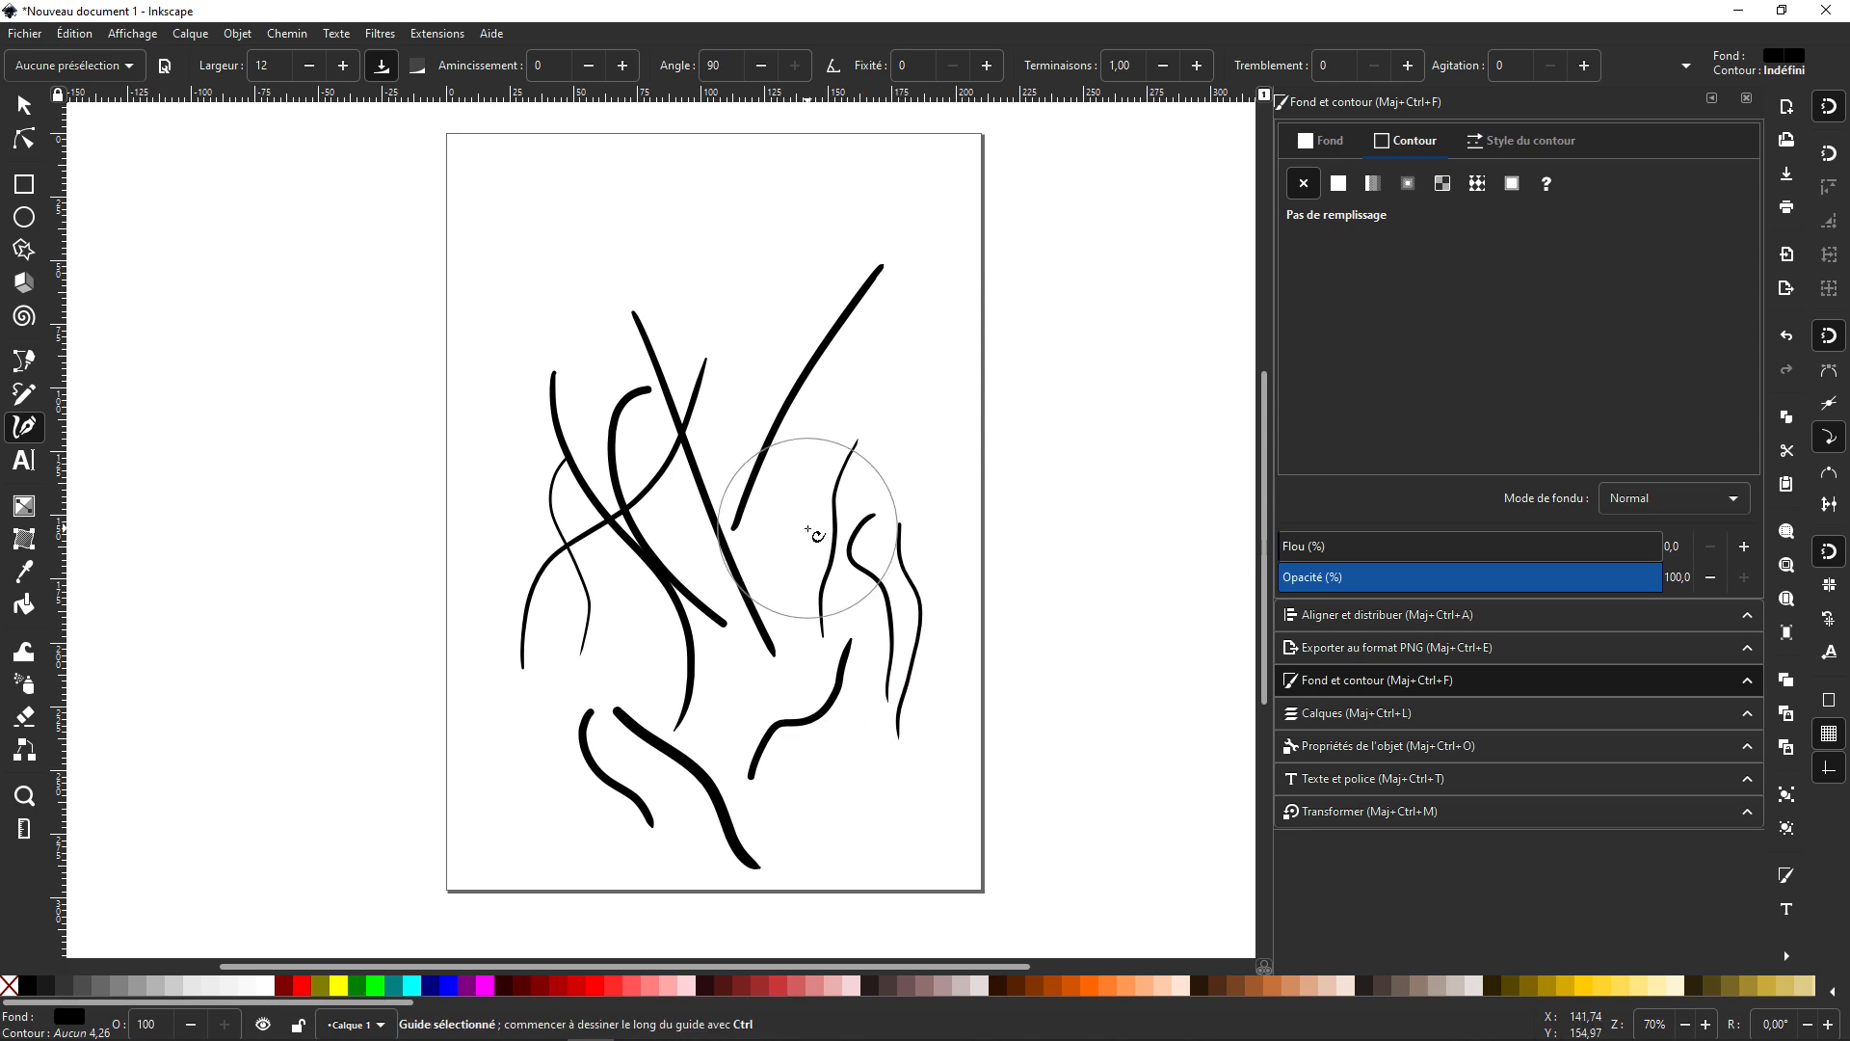
scroll(774, 551, "down", 4)
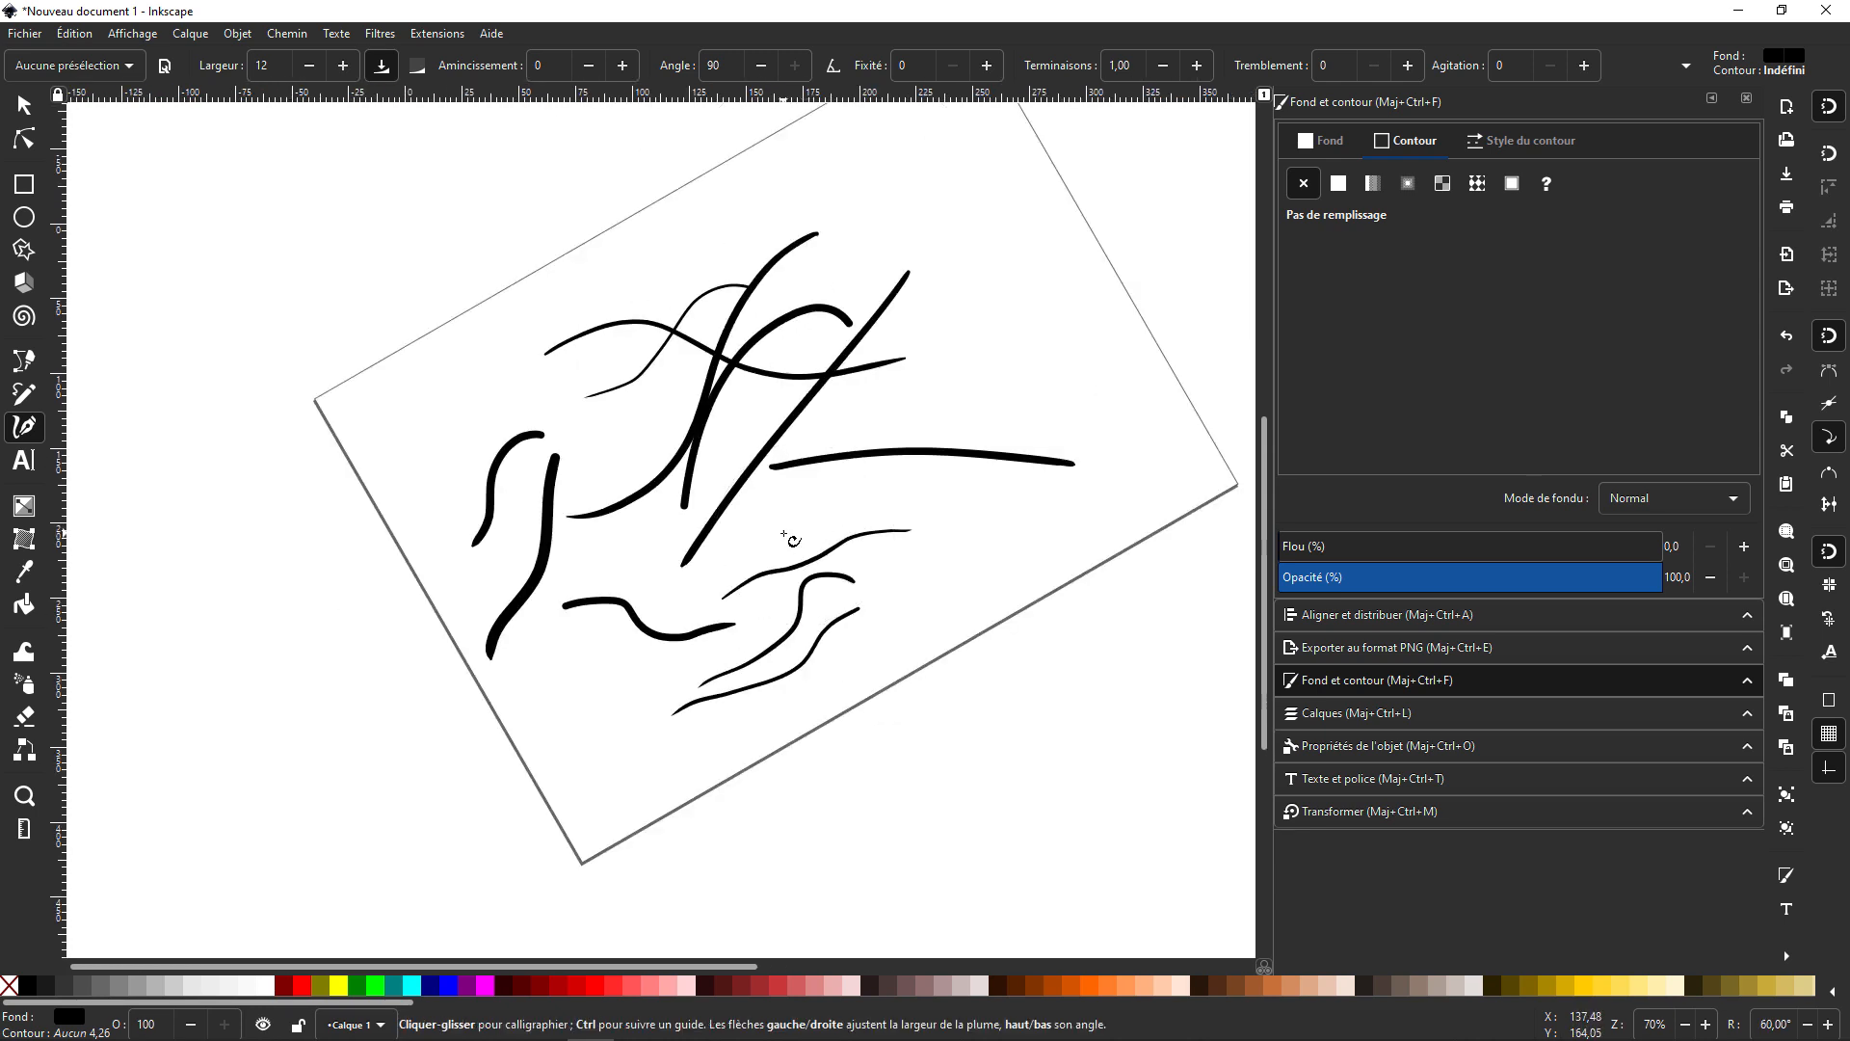
mouse_move(762, 535)
left_mouse_down()
mouse_move(754, 685)
mouse_move(800, 598)
mouse_move(792, 510)
left_mouse_up()
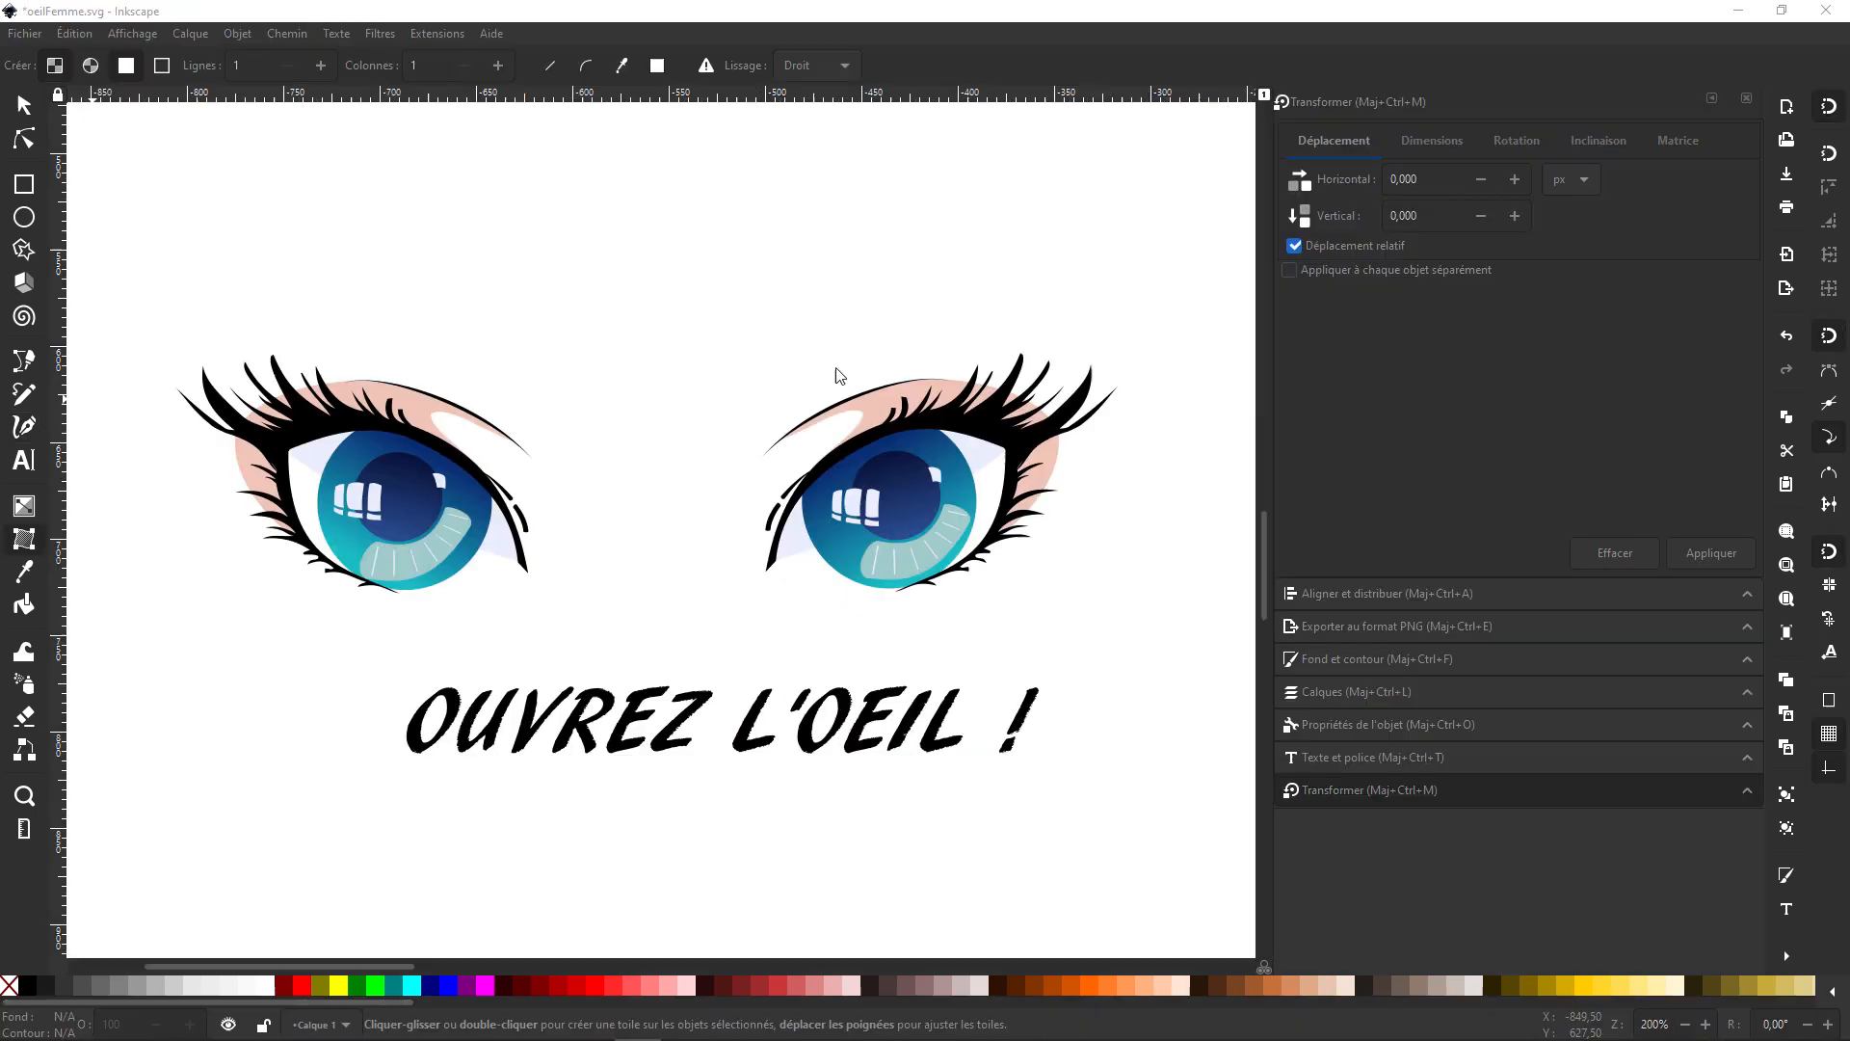
Move the text "OUVREZ L'OEIL !" in oeilFemme.svg to about X -731, Y 785 px, beneath the two eyes
left_click(578, 742)
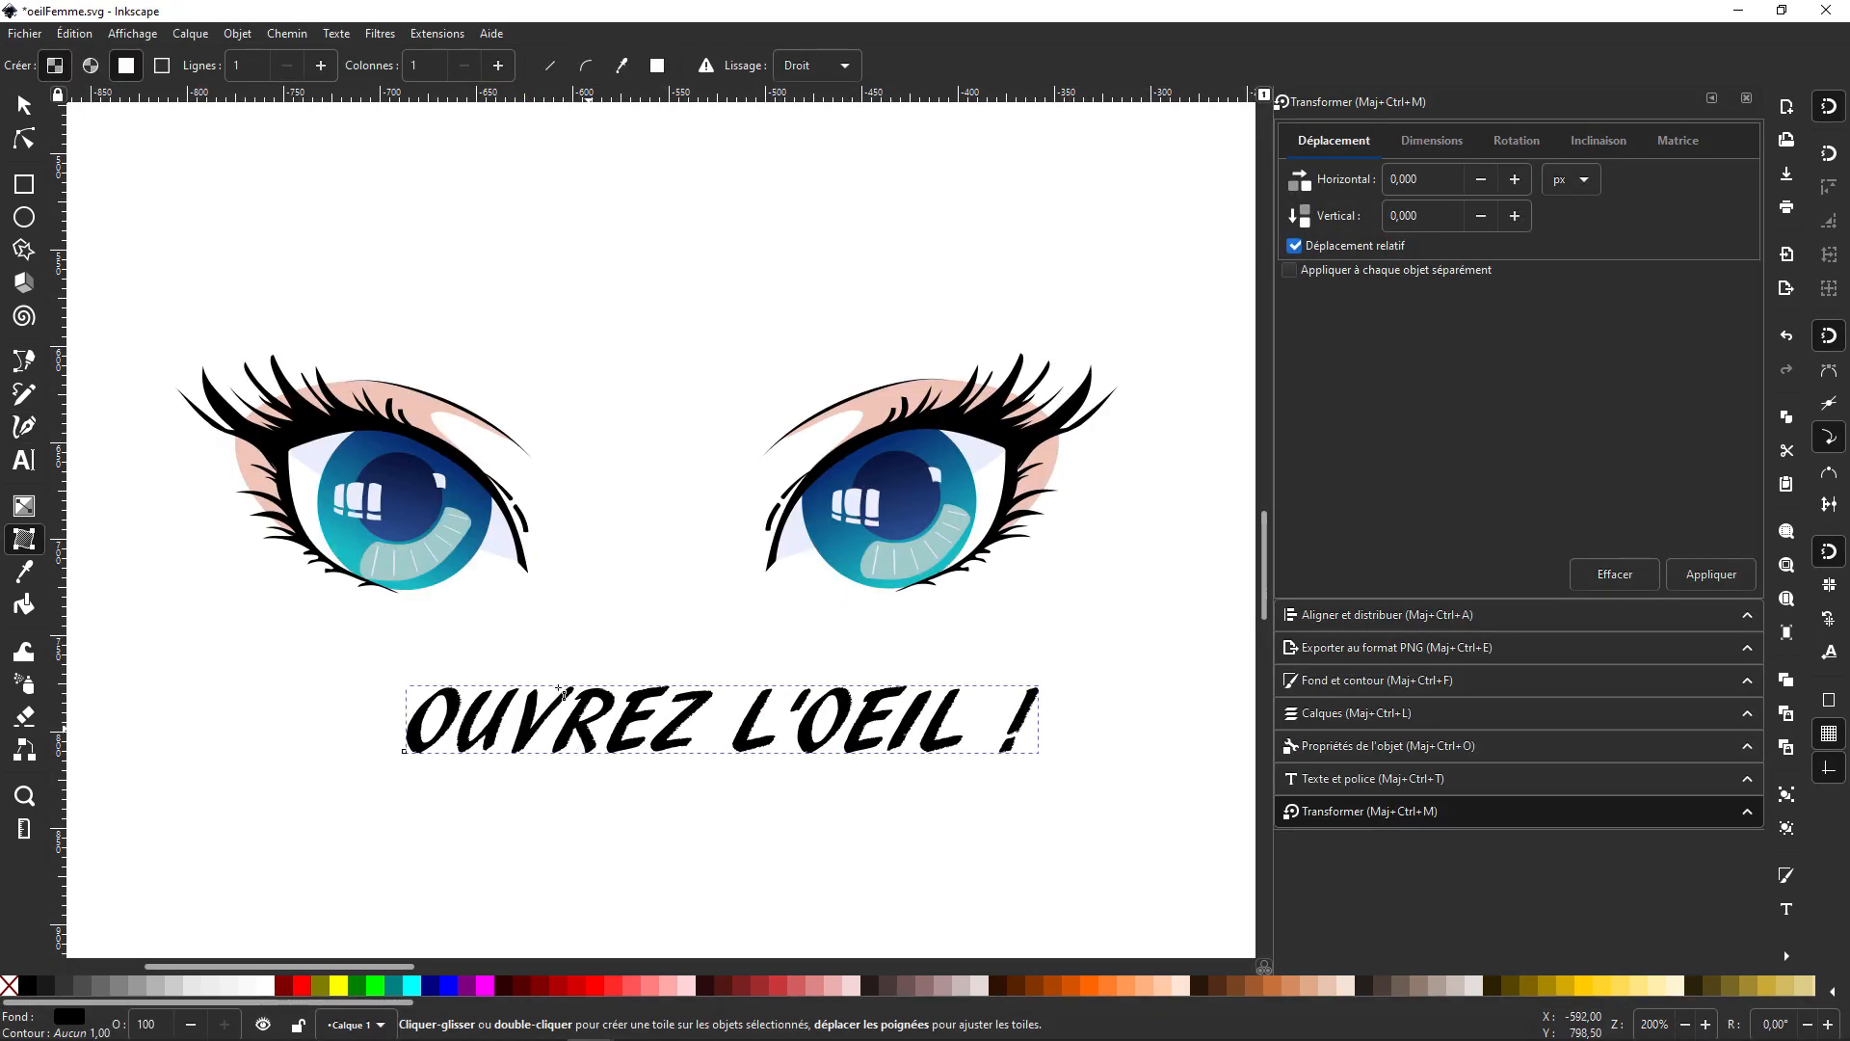
left_click(41, 114)
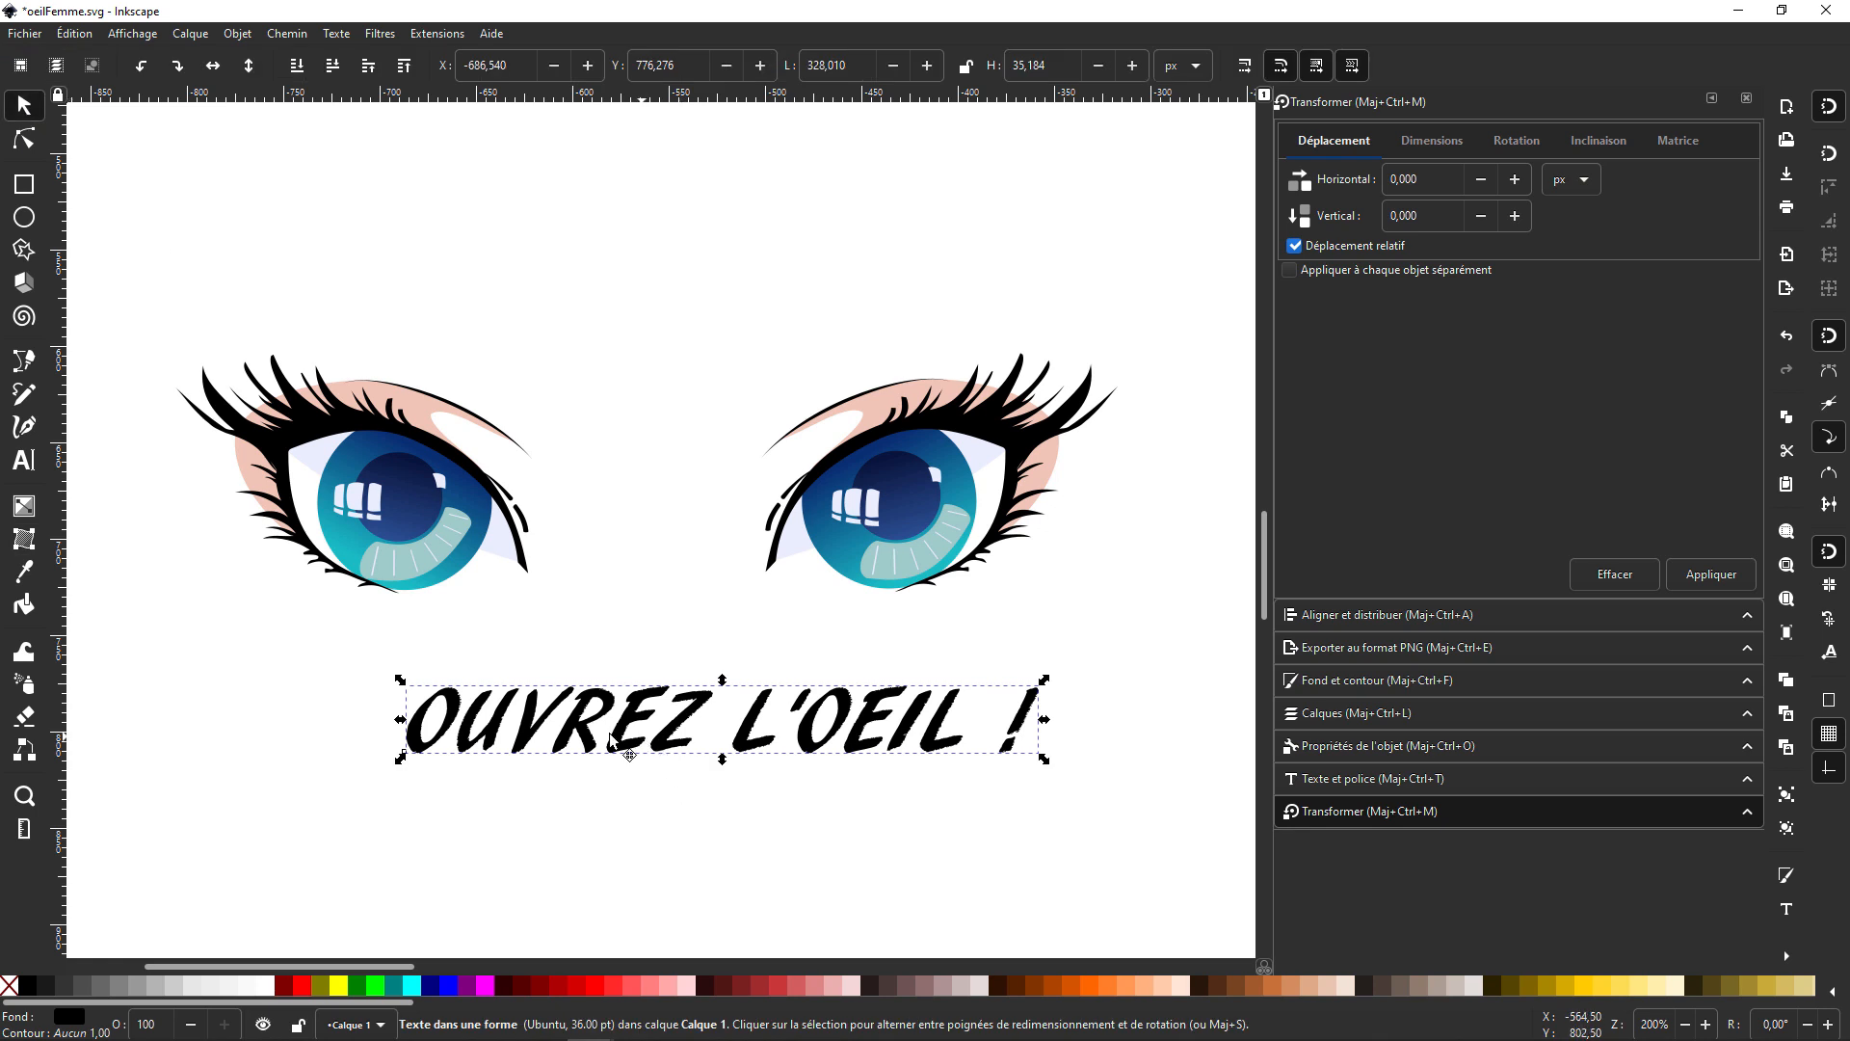
left_click_drag(610, 735, 545, 709)
left_click_drag(548, 723, 548, 756)
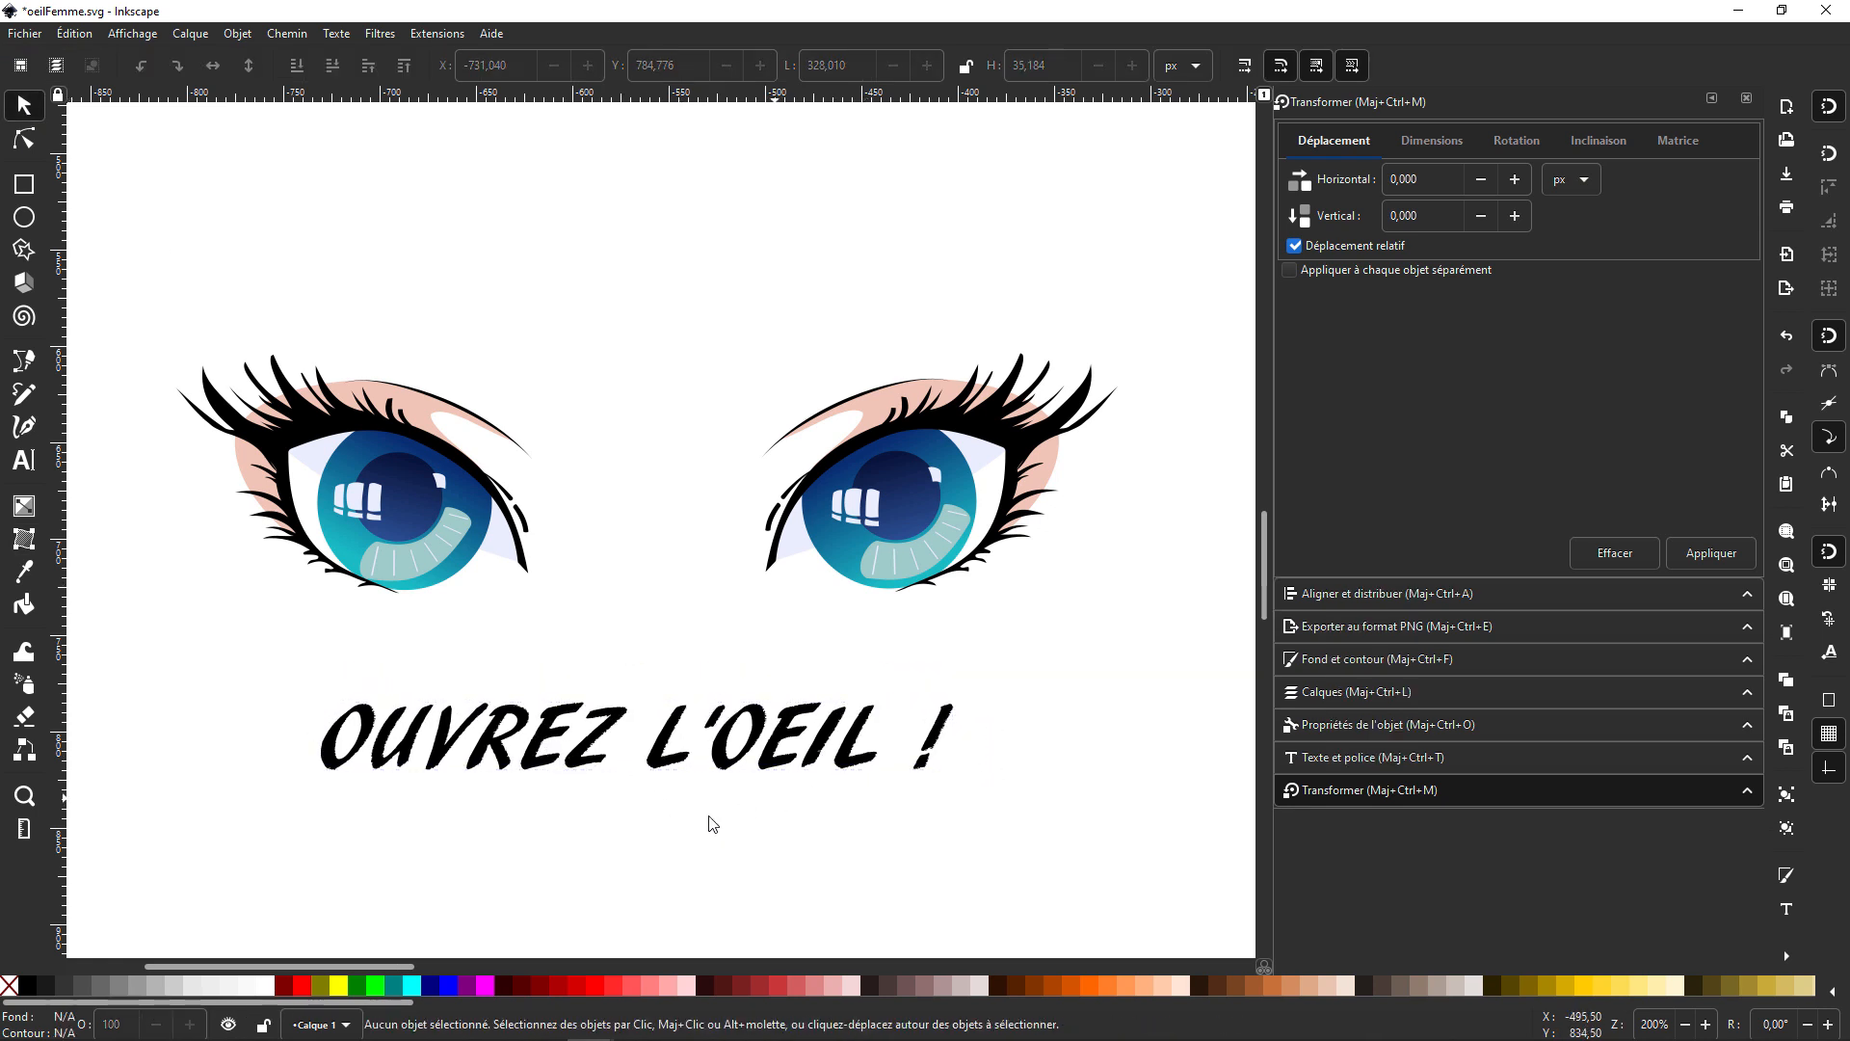
scroll(713, 740, "up", 1)
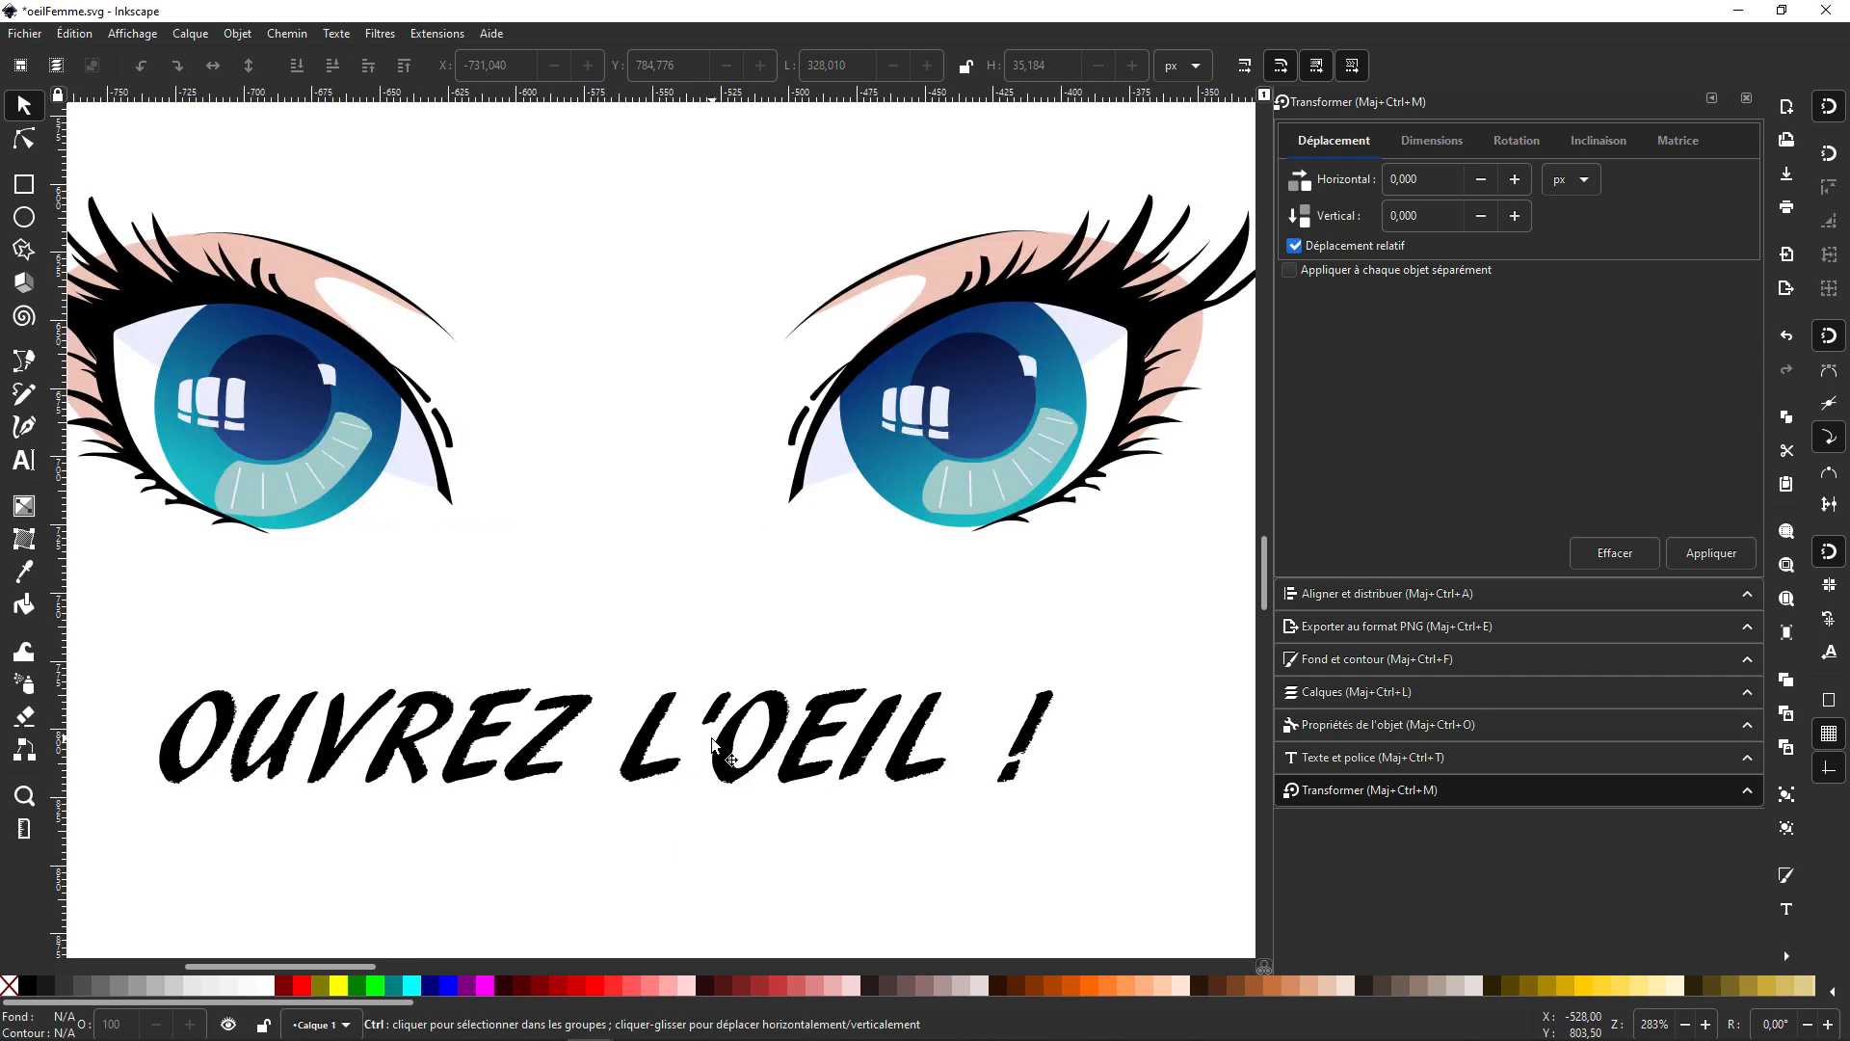
scroll(713, 740, "down", 1)
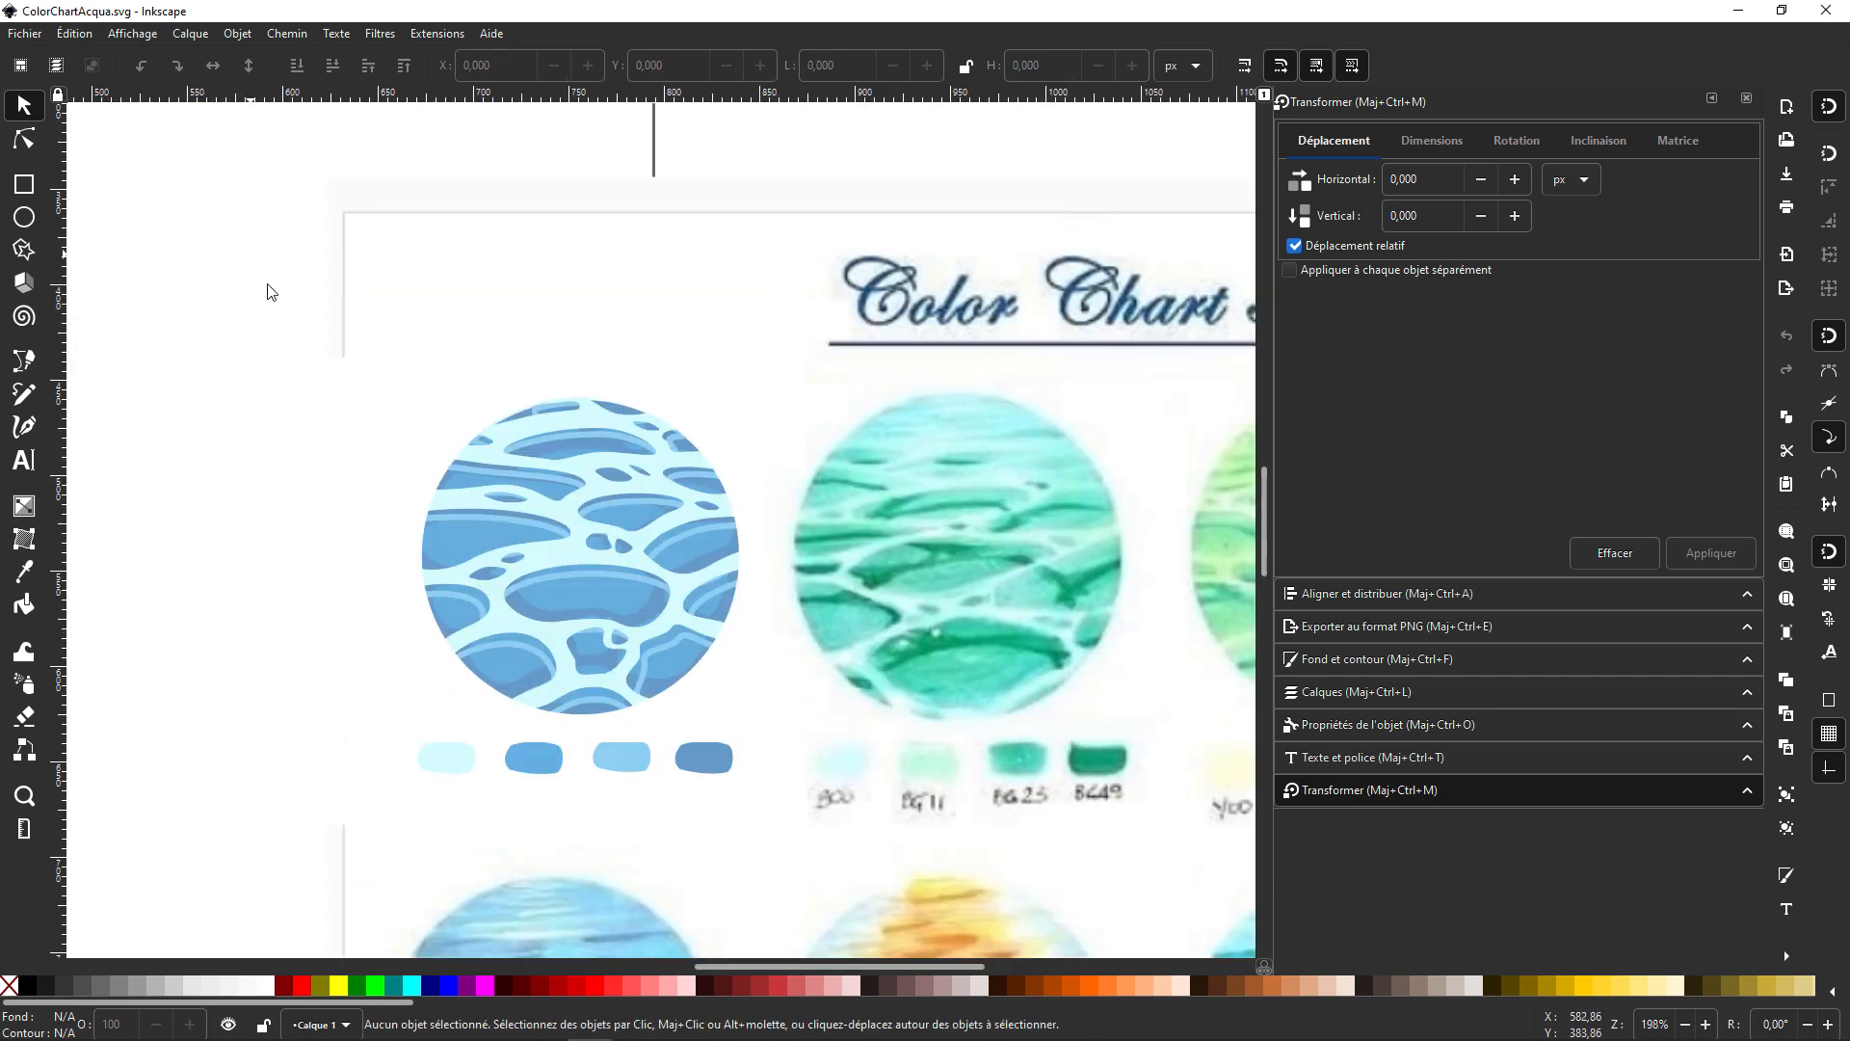
Select the blue vector water circle with its four colour swatches in ColorChartAcqua.svg and move it left, off the reference image
left_click_drag(249, 255, 703, 752)
scroll(696, 739, "down", 2)
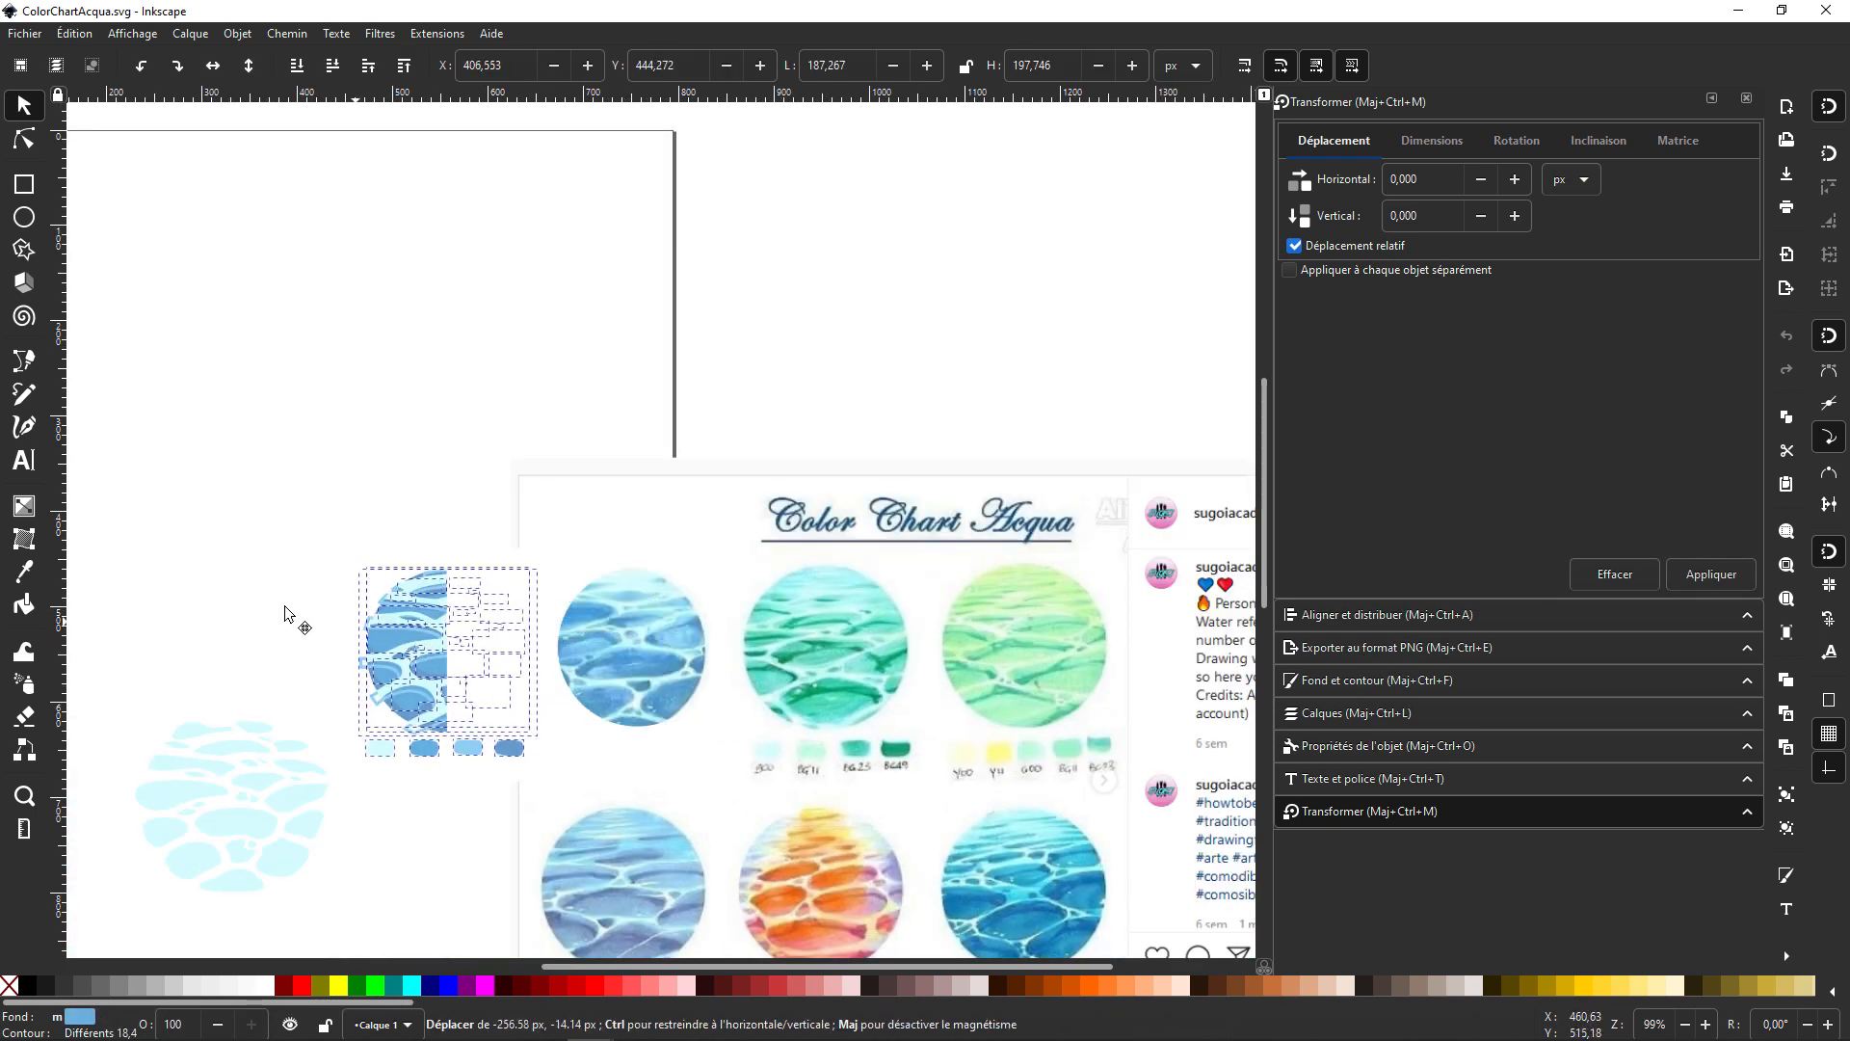